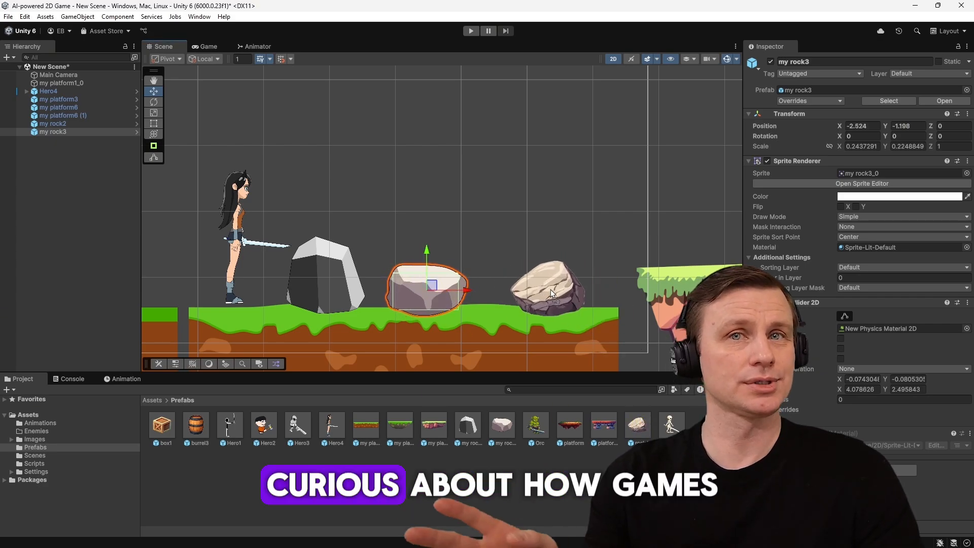
Play-test the scene by running and jumping the heroine over the rocks onto the floating platform, and stop the game
{"action": "left_click_drag", "start_coordinate": [549, 293], "coordinate": [549, 292]}
{"action": "left_click", "coordinate": [471, 32]}
{"action": "key", "text": "Right"}
{"action": "key", "text": "space"}
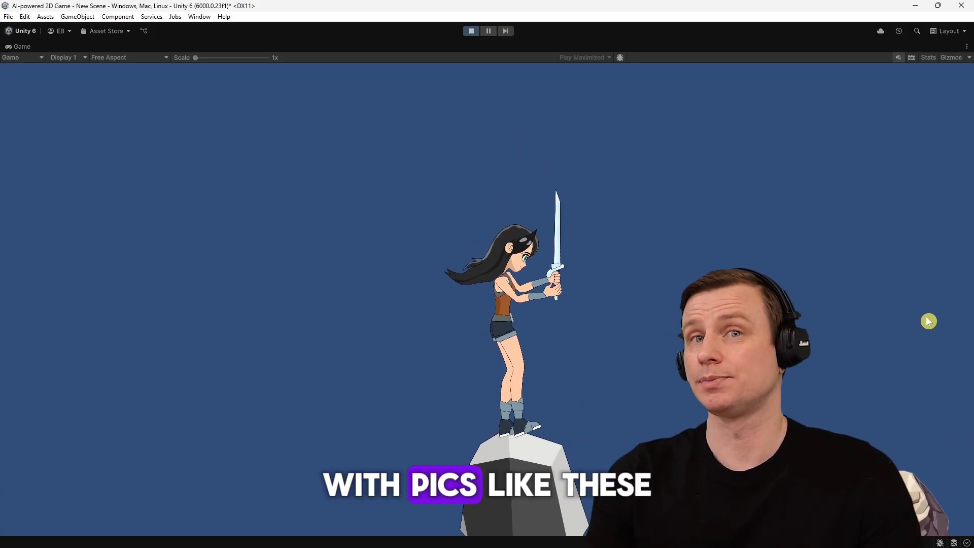
{"action": "key", "text": "Right"}
{"action": "key", "text": "space"}
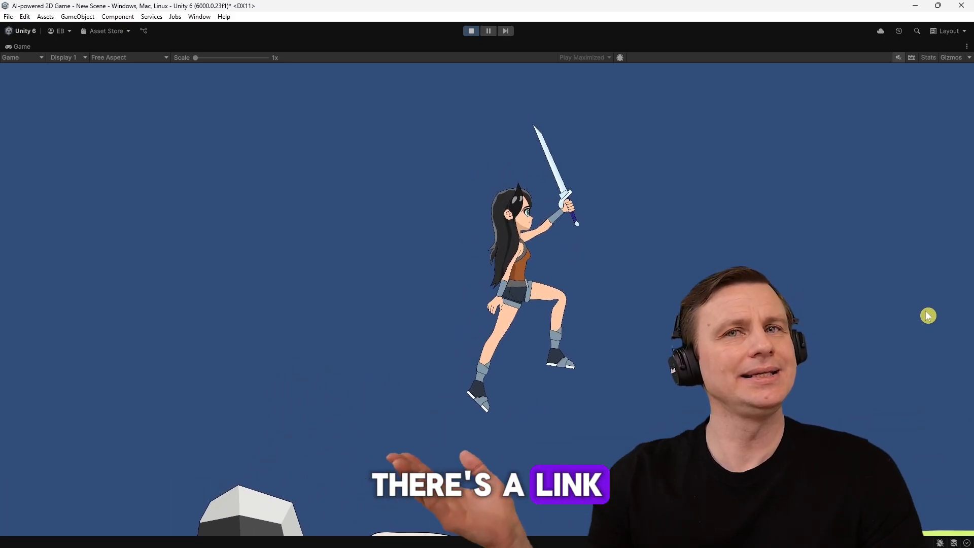
{"action": "key", "text": "Left"}
{"action": "key", "text": "Right"}
{"action": "key", "text": "space"}
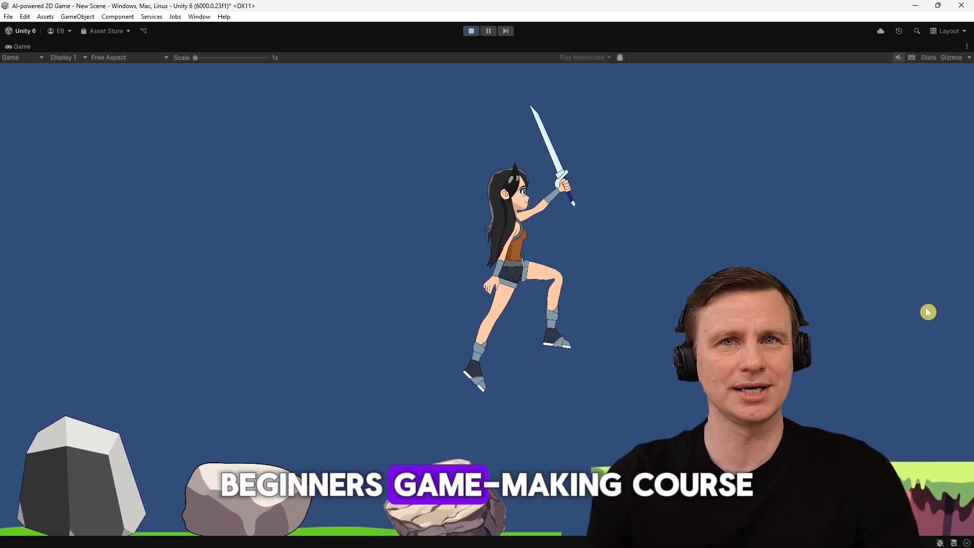
{"action": "key", "text": "Right"}
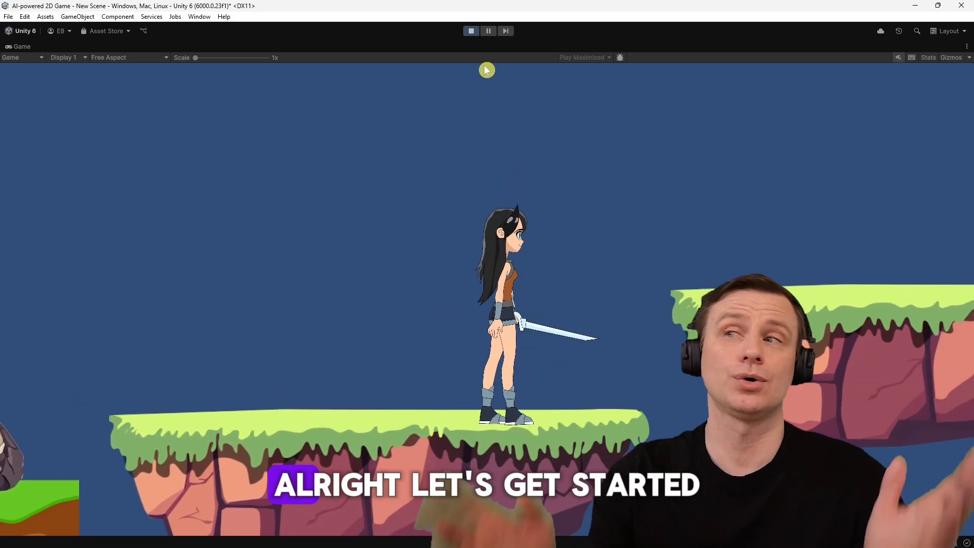
{"action": "left_click", "coordinate": [471, 36]}
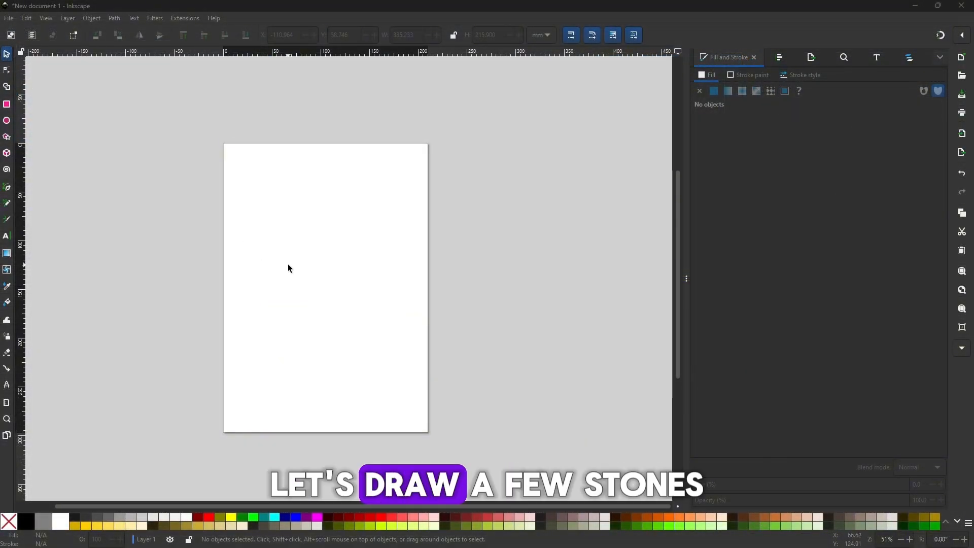
Switch to Inkscape and draw a closed angular stone outline about 156 × 158 mm with straight Bezier segments on the page
{"action": "key", "text": "plus"}
{"action": "left_click_drag", "start_coordinate": [262, 245], "coordinate": [243, 219]}
{"action": "key", "text": "b"}
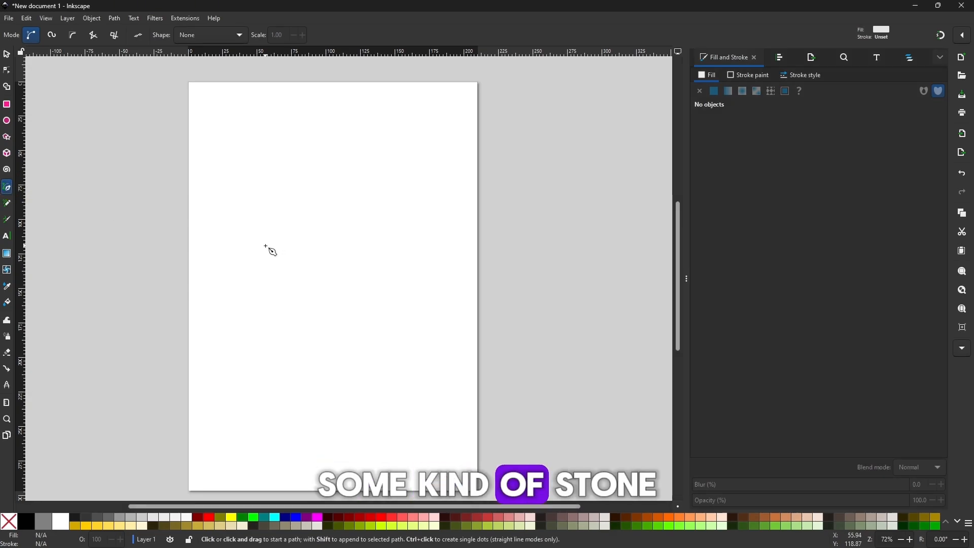
{"action": "left_click", "coordinate": [287, 160]}
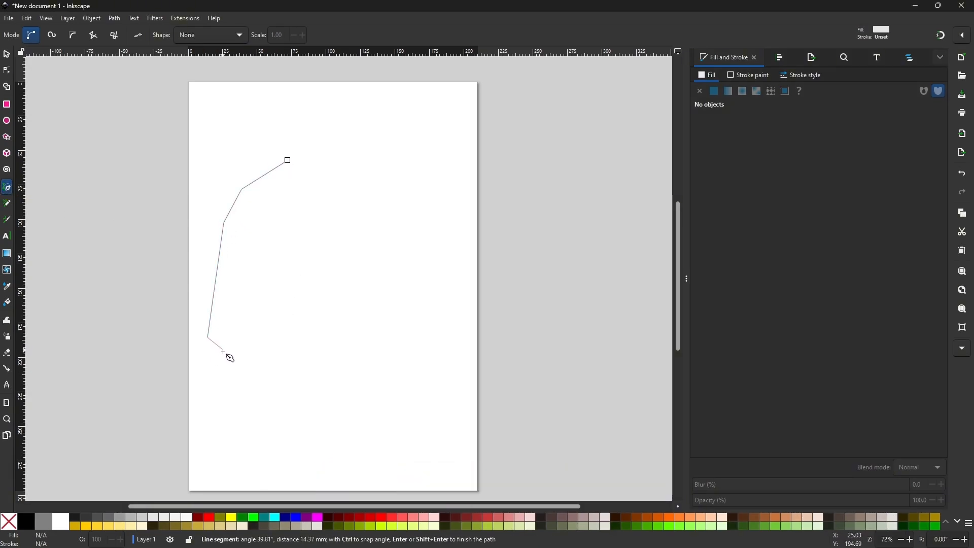
{"action": "left_click", "coordinate": [293, 377]}
{"action": "left_click", "coordinate": [311, 378]}
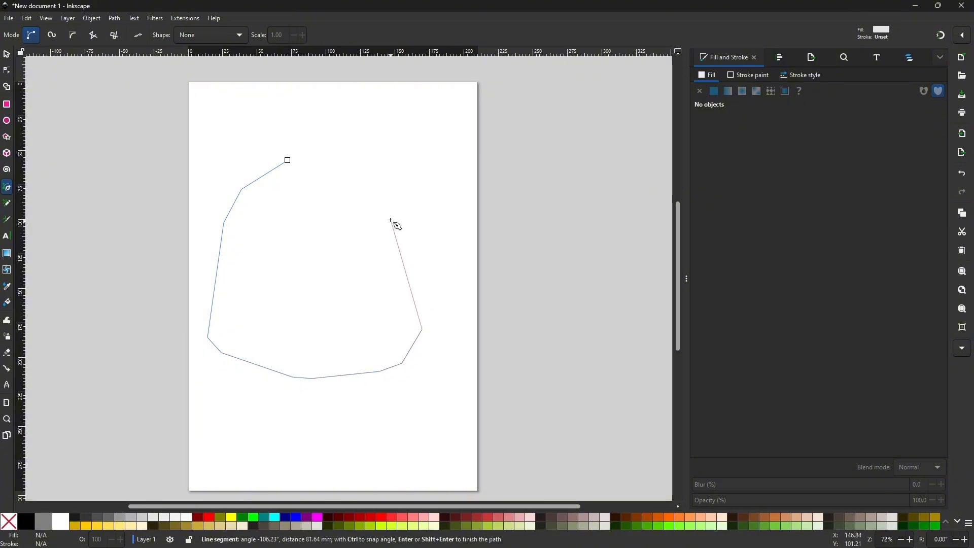
{"action": "left_click", "coordinate": [288, 159]}
Give the stone a flat black outline with a stroke width of 0.530 mm
{"action": "left_click", "coordinate": [7, 54]}
{"action": "left_click", "coordinate": [748, 75]}
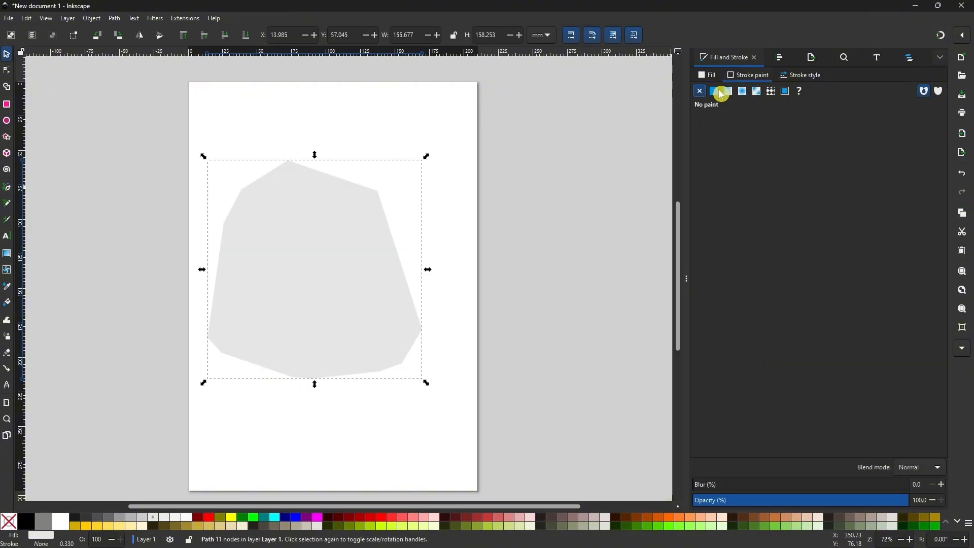
{"action": "left_click", "coordinate": [714, 92]}
{"action": "left_click", "coordinate": [488, 275]}
{"action": "left_click", "coordinate": [397, 300]}
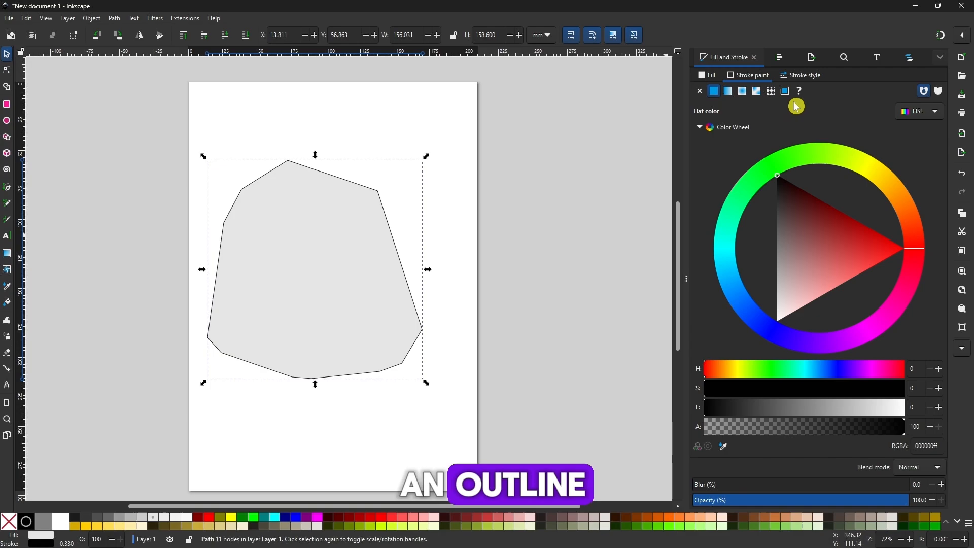
{"action": "left_click", "coordinate": [806, 75]}
{"action": "left_click", "coordinate": [760, 95]}
{"action": "left_click", "coordinate": [760, 94]}
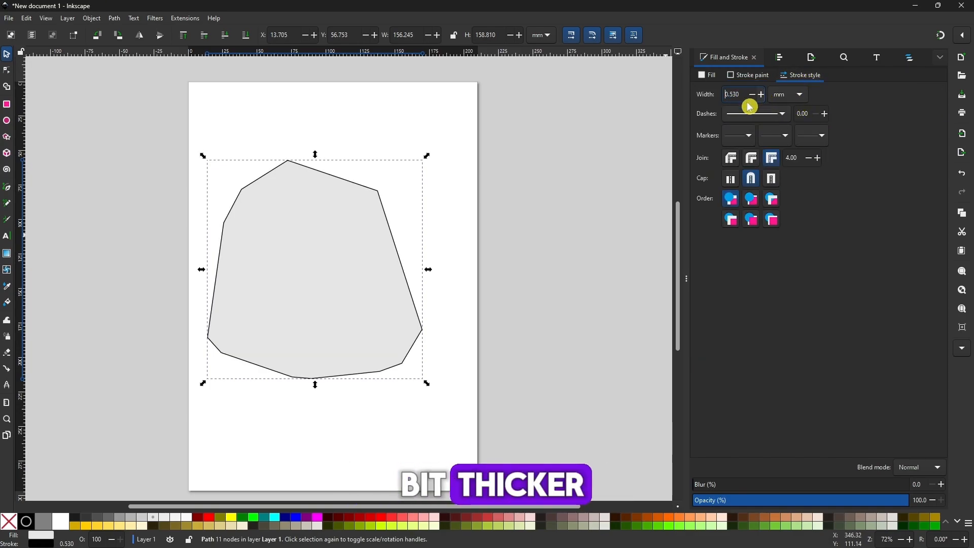
{"action": "left_click", "coordinate": [487, 249]}
Scale the stone down proportionally to about 72 × 73 mm and place it in the page's upper-left corner
{"action": "left_click", "coordinate": [315, 294]}
{"action": "left_click_drag", "start_coordinate": [315, 294], "coordinate": [314, 281]}
{"action": "left_click", "coordinate": [367, 391]}
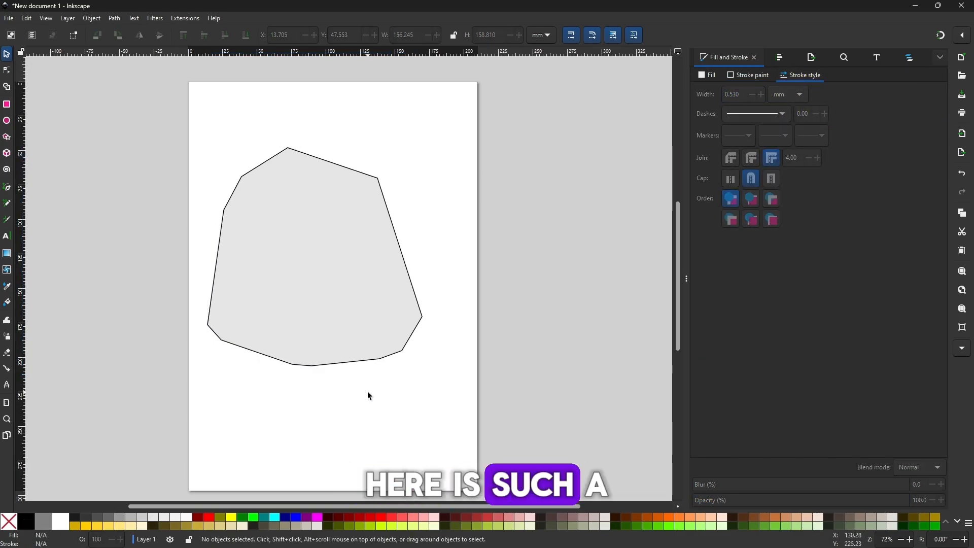
{"action": "left_click", "coordinate": [337, 322]}
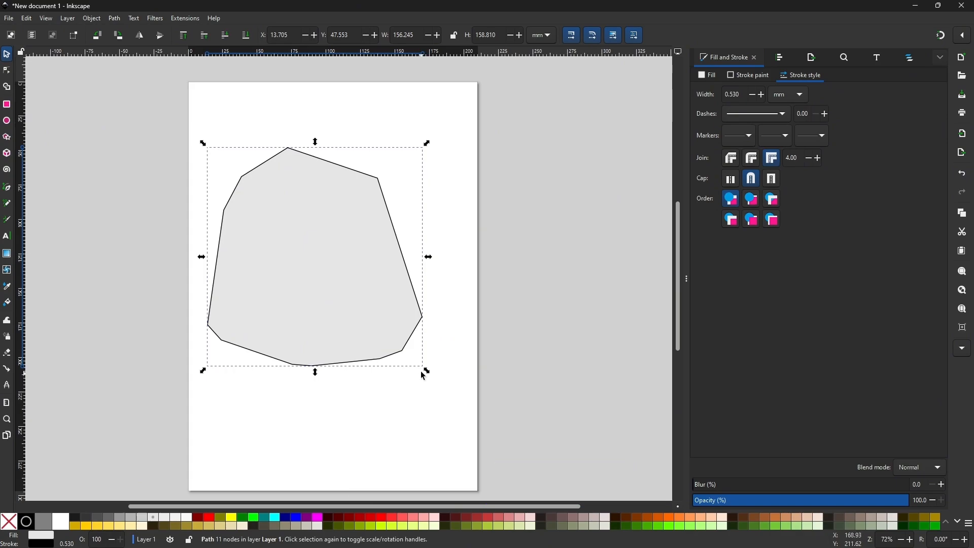
{"action": "left_click_drag", "start_coordinate": [429, 374], "coordinate": [308, 264]}
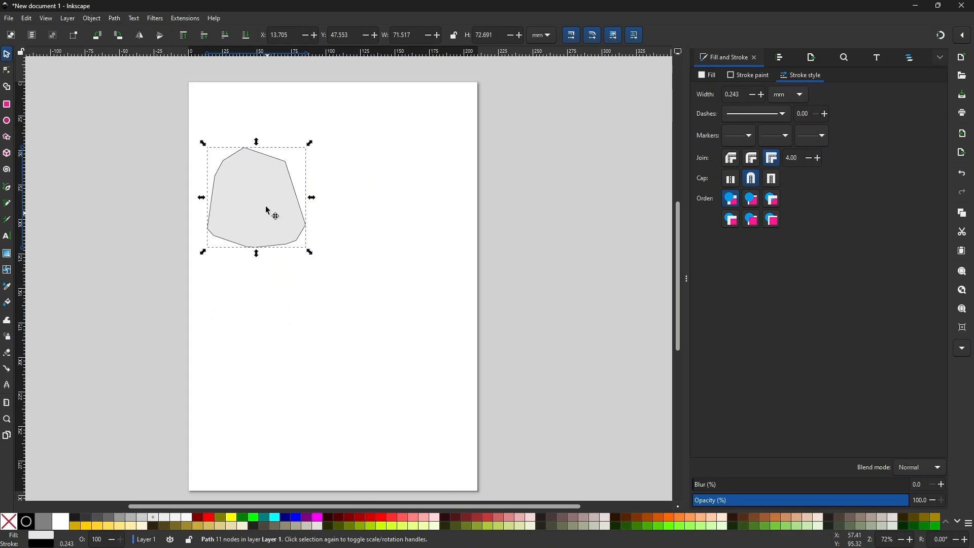
{"action": "left_click_drag", "start_coordinate": [268, 211], "coordinate": [267, 158]}
{"action": "scroll", "coordinate": [286, 308], "scroll_direction": "up", "scroll_amount": 3}
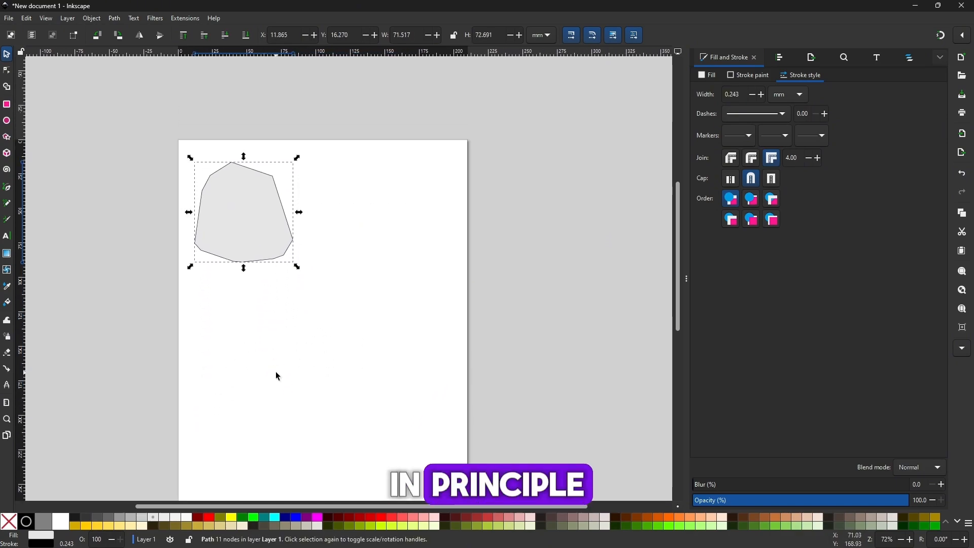
Duplicate the stone and place the copy beside the original at about X 105 mm, Y 20 mm
{"action": "left_click", "coordinate": [276, 343]}
{"action": "key", "text": "plus"}
{"action": "left_click_drag", "start_coordinate": [250, 326], "coordinate": [277, 373]}
{"action": "key", "text": "plus"}
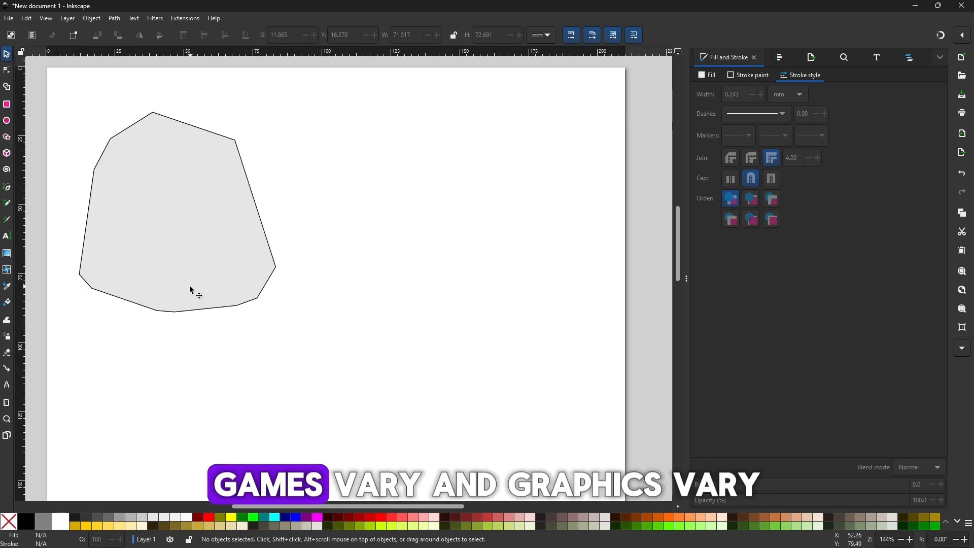
{"action": "key", "text": "minus"}
{"action": "left_click", "coordinate": [202, 281]}
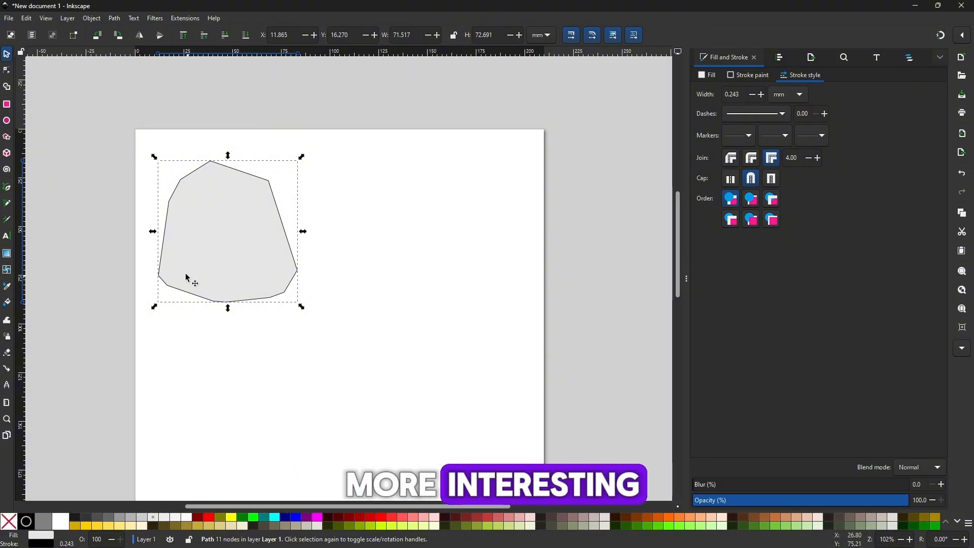
{"action": "key", "text": "ctrl+d"}
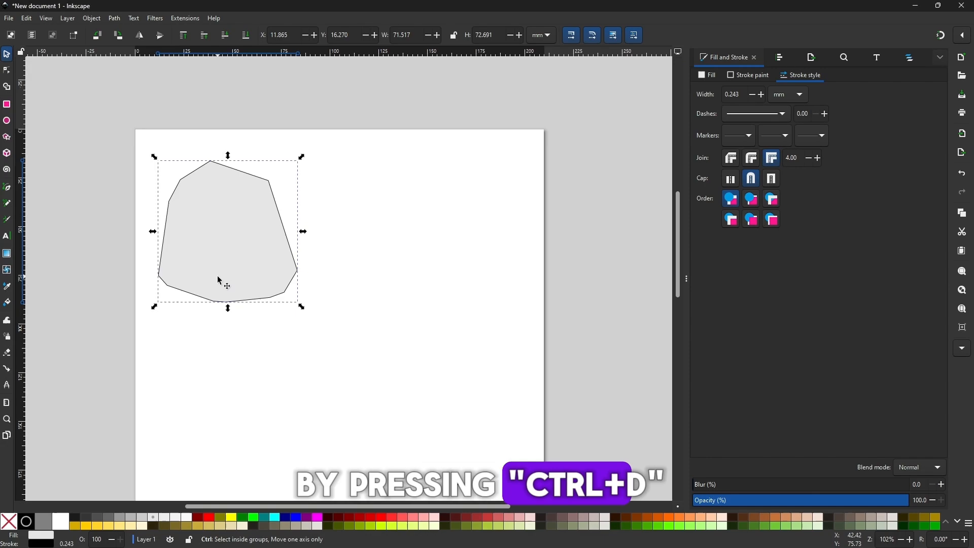
{"action": "left_click_drag", "start_coordinate": [221, 273], "coordinate": [315, 349]}
{"action": "left_click", "coordinate": [373, 385]}
{"action": "scroll", "coordinate": [379, 311], "scroll_direction": "up", "scroll_amount": 1}
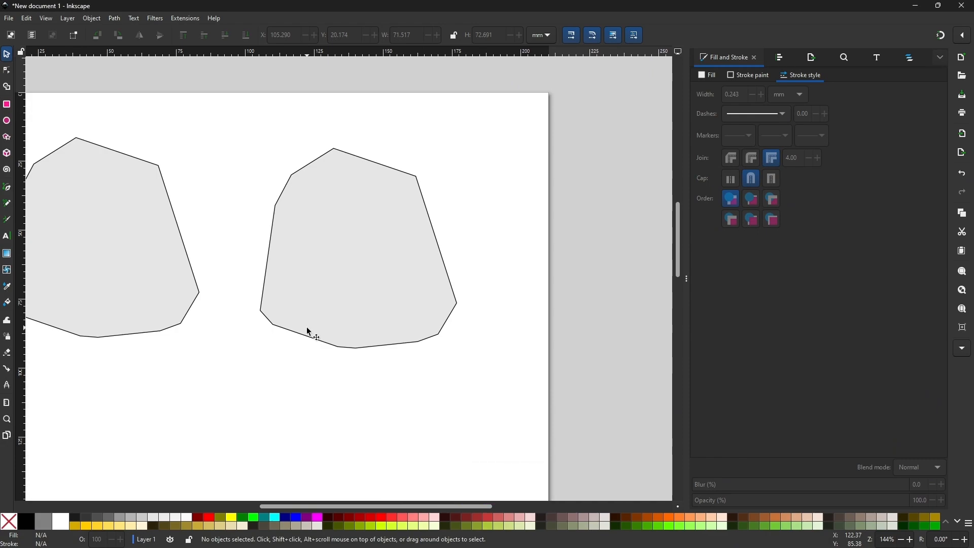
Draw a closed five-sided shade shape about 39 × 60 mm overlapping the lower-left part of the stone copy
{"action": "key", "text": "b"}
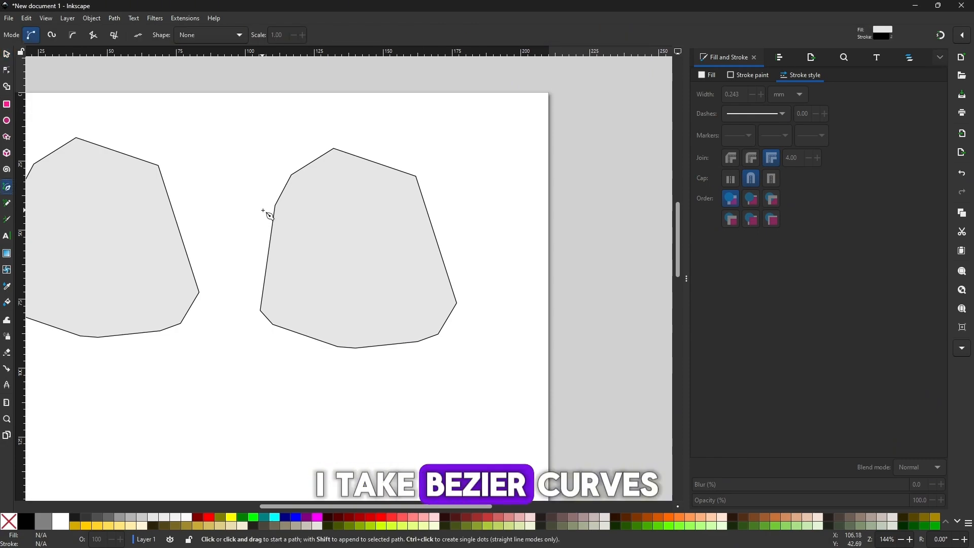
{"action": "left_click", "coordinate": [263, 211]}
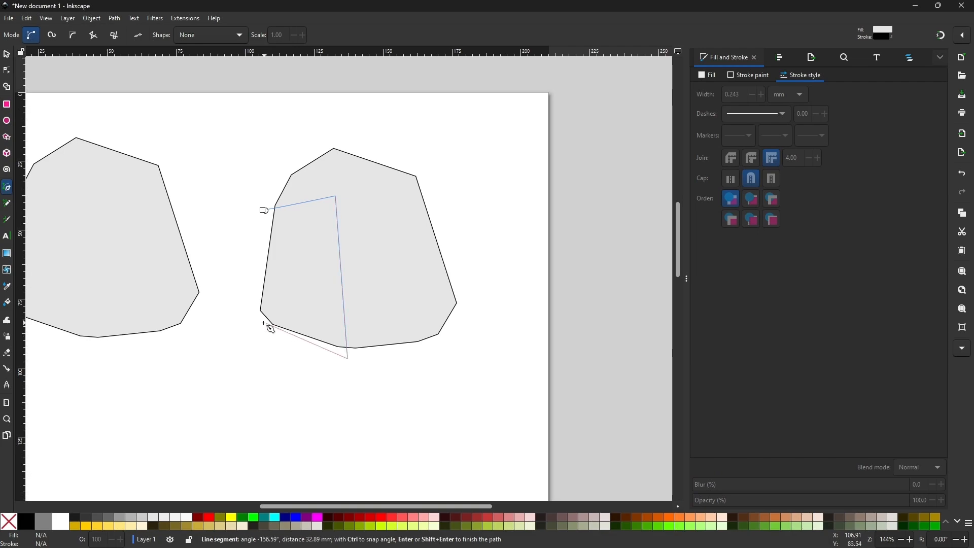
{"action": "left_click_drag", "start_coordinate": [243, 323], "coordinate": [245, 283]}
{"action": "left_click", "coordinate": [263, 210]}
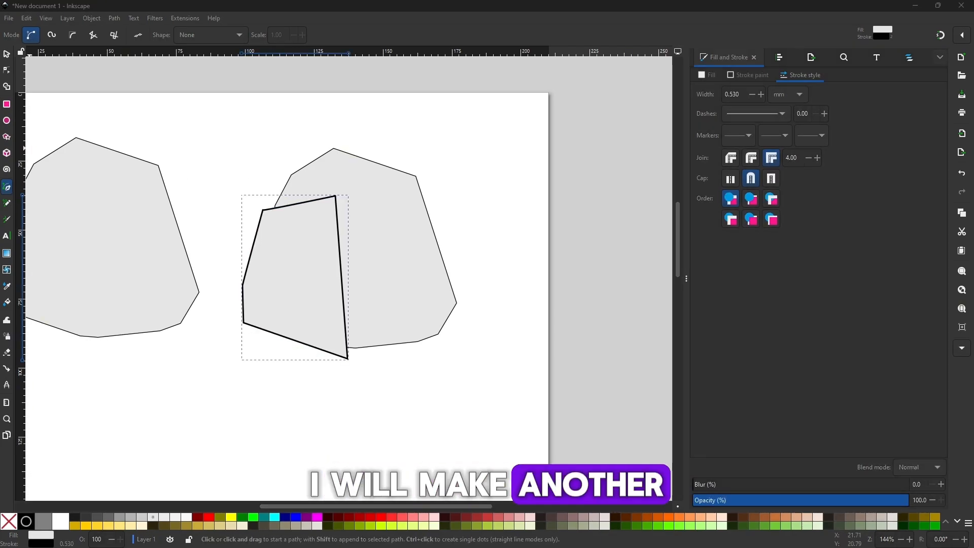
Duplicate the stone behind the shade shape in place
{"action": "left_click", "coordinate": [7, 54]}
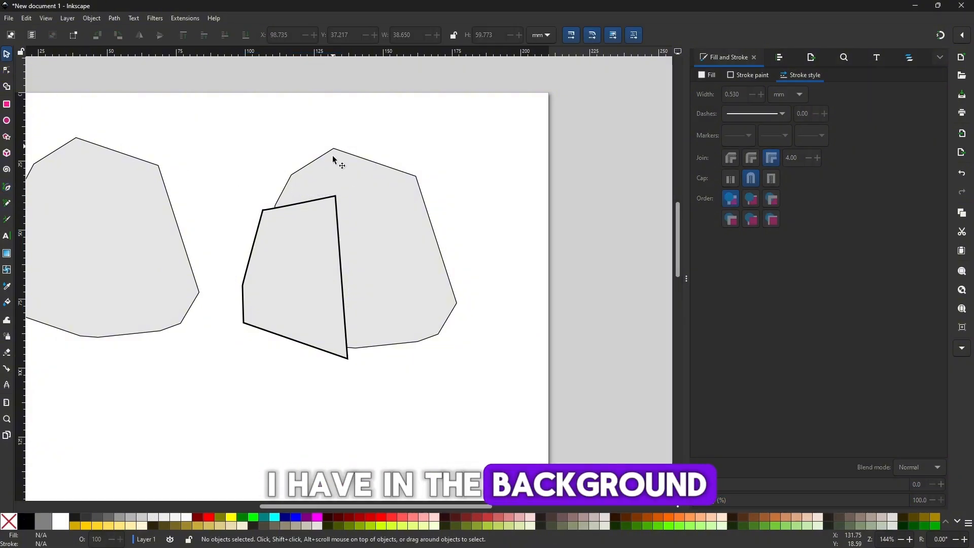
{"action": "left_click", "coordinate": [339, 166]}
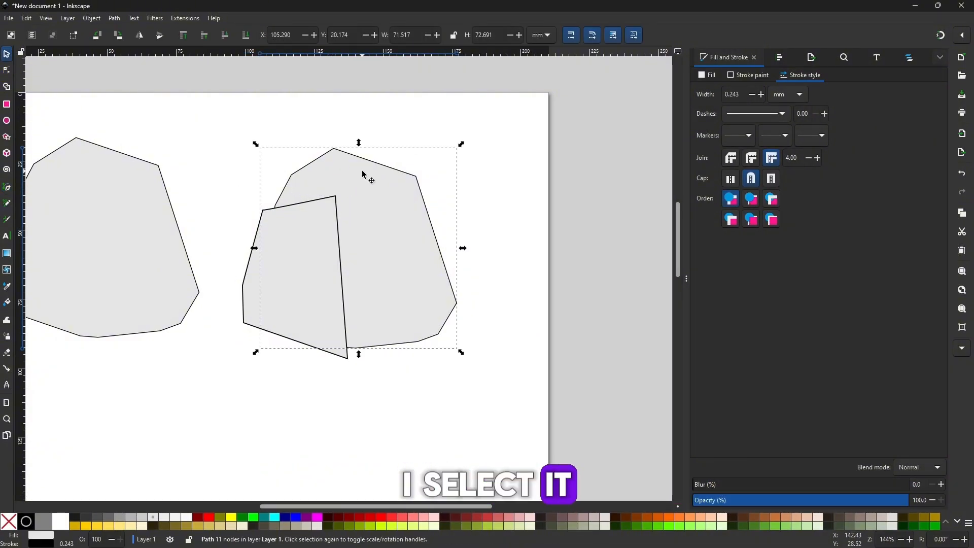
{"action": "left_click", "coordinate": [26, 18]}
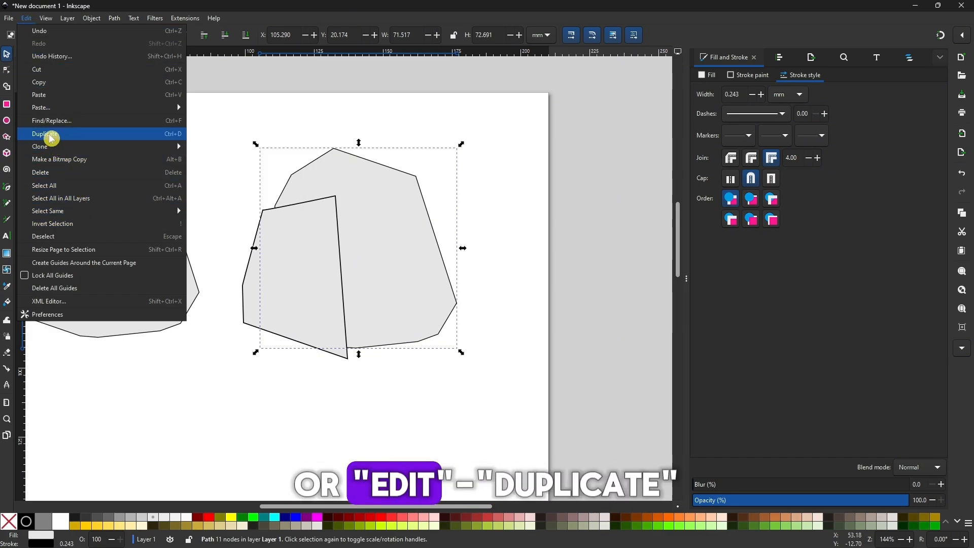
{"action": "left_click", "coordinate": [401, 117]}
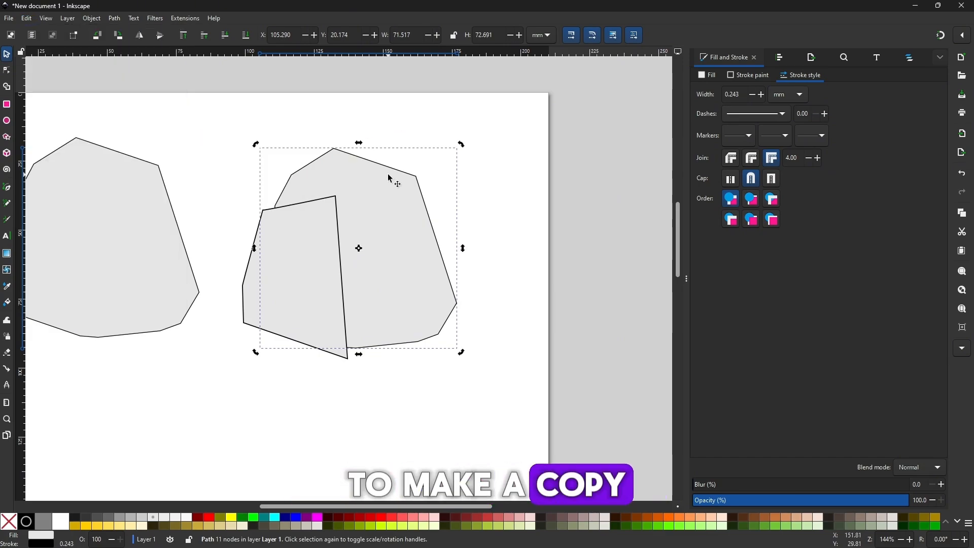
{"action": "key", "text": "ctrl+d"}
{"action": "left_click", "coordinate": [209, 270]}
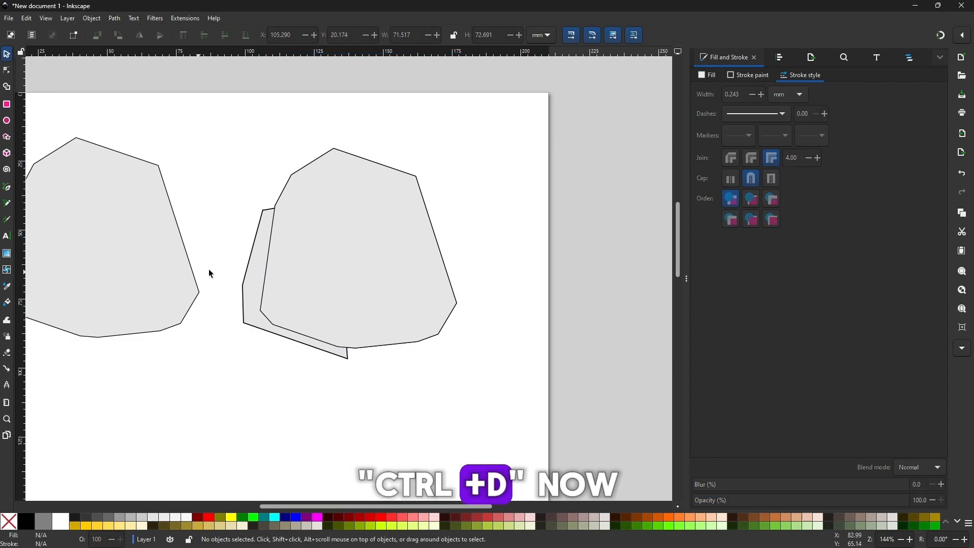
Bring the shade shape to the front in dark gray and intersect it with the duplicated stone
{"action": "left_click", "coordinate": [248, 291]}
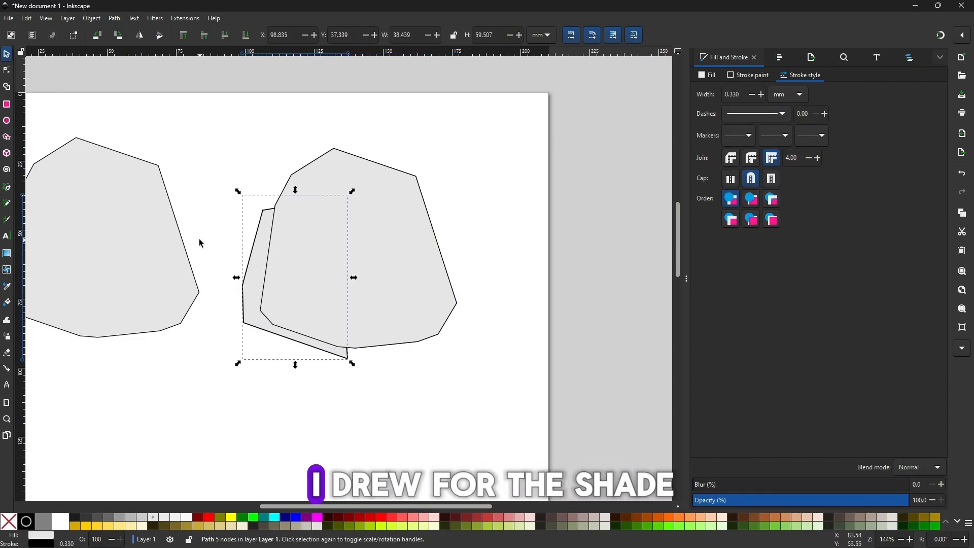
{"action": "key", "text": "Home"}
{"action": "left_click", "coordinate": [85, 520]}
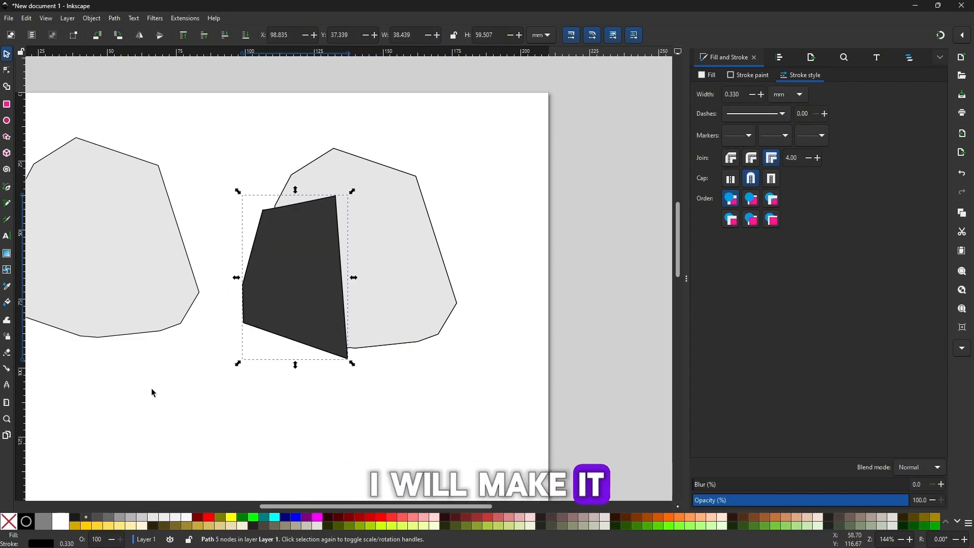
{"action": "left_click", "coordinate": [400, 285], "text": "shift"}
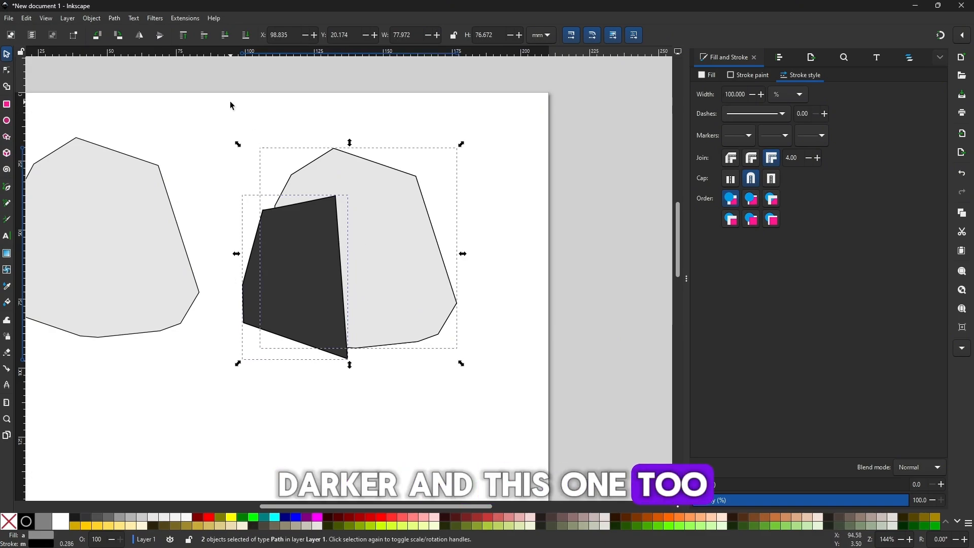
{"action": "left_click", "coordinate": [114, 18]}
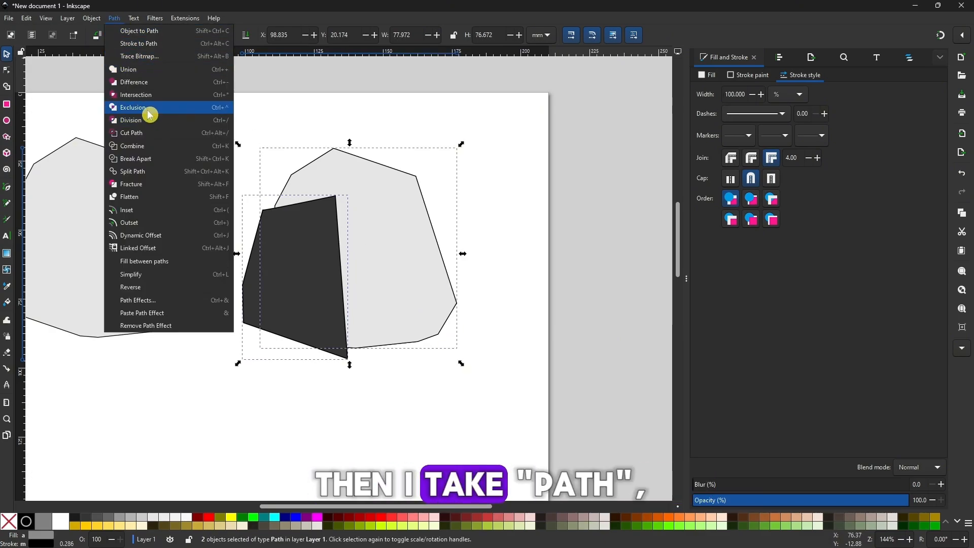
{"action": "left_click", "coordinate": [136, 95]}
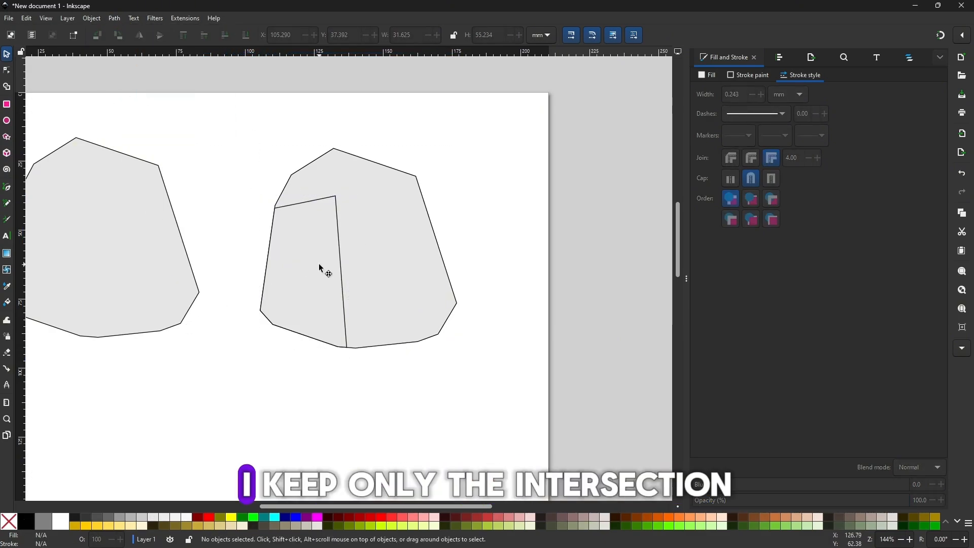
Check that the intersected piece is separate, return it to its place on the stone, and fill it with dark gray
{"action": "left_click_drag", "start_coordinate": [333, 269], "coordinate": [541, 336]}
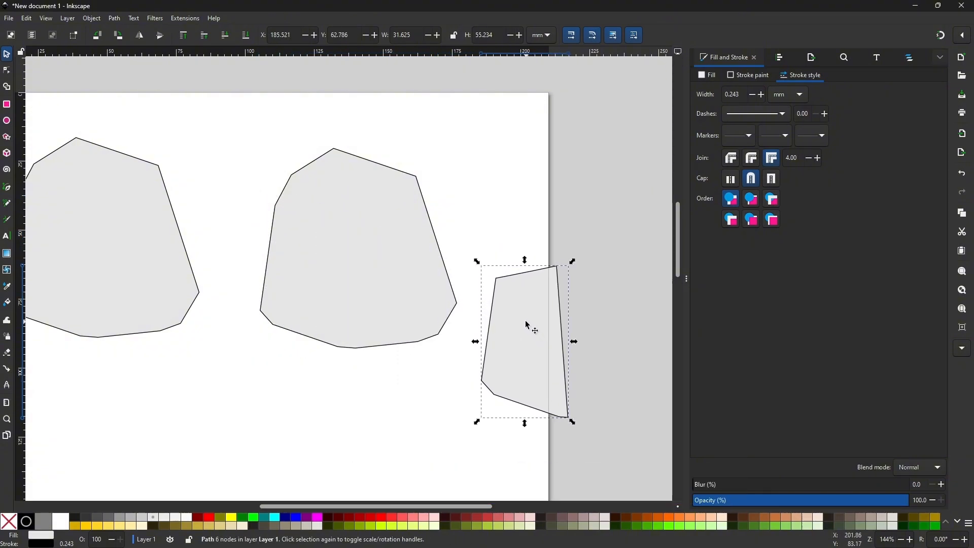
{"action": "key", "text": "ctrl+z"}
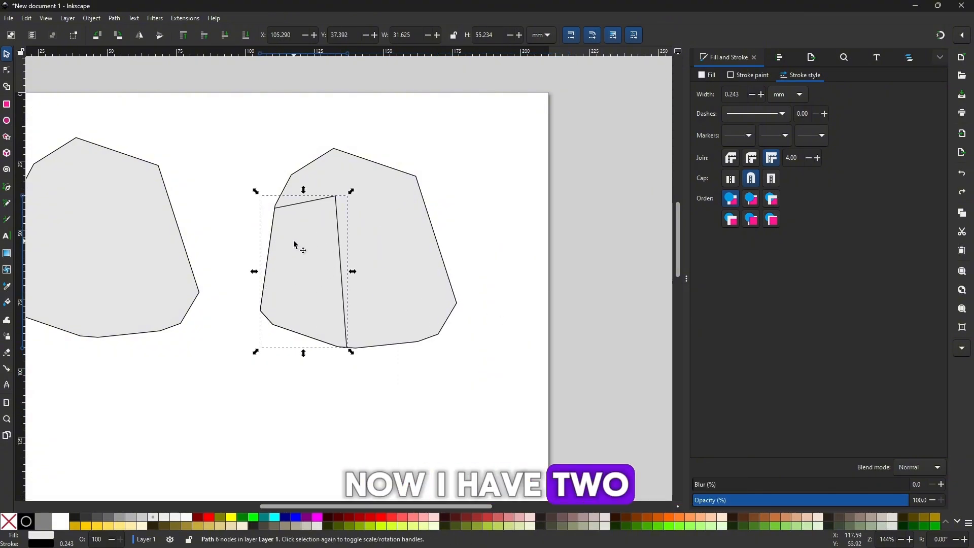
{"action": "left_click", "coordinate": [100, 521]}
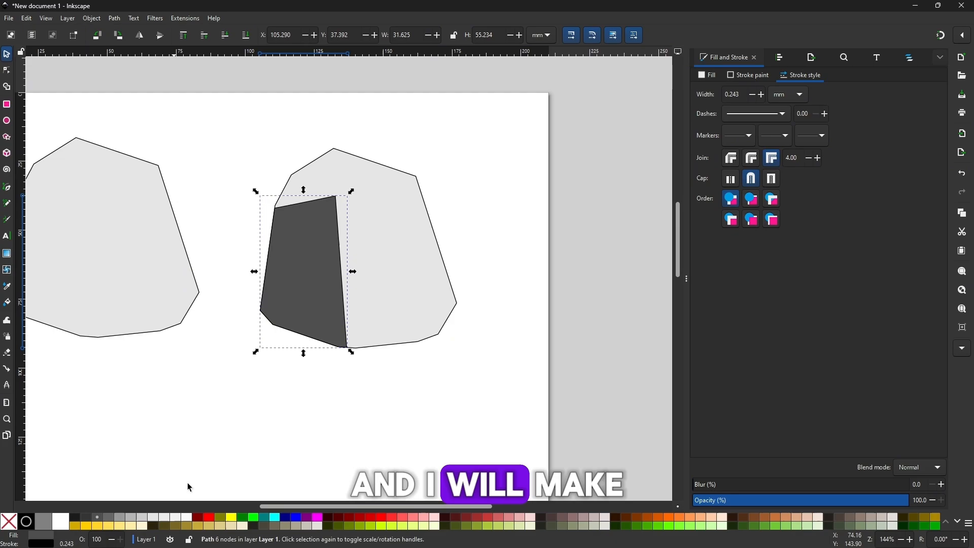
Remove the outline from the dark gray shade piece
{"action": "left_click", "coordinate": [745, 79]}
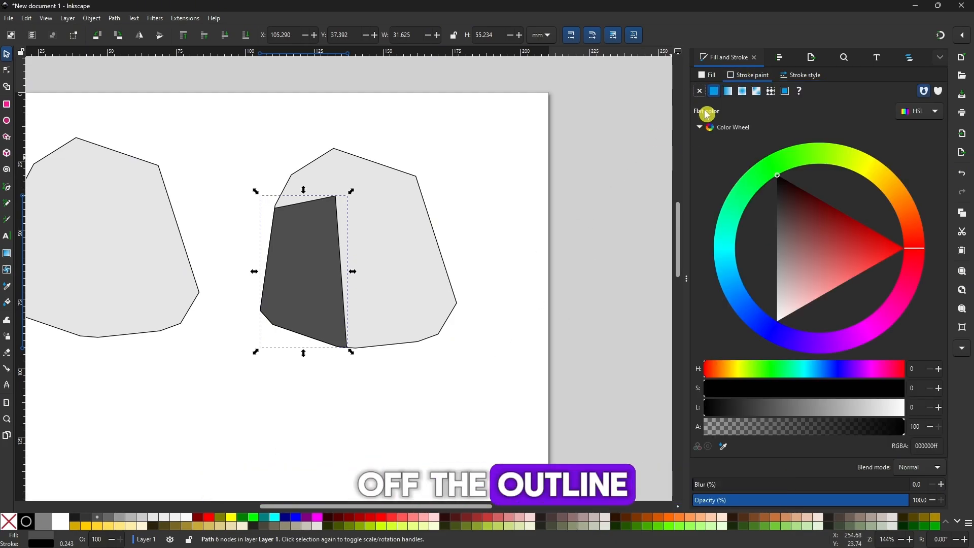
{"action": "left_click", "coordinate": [576, 183]}
{"action": "left_click", "coordinate": [303, 286]}
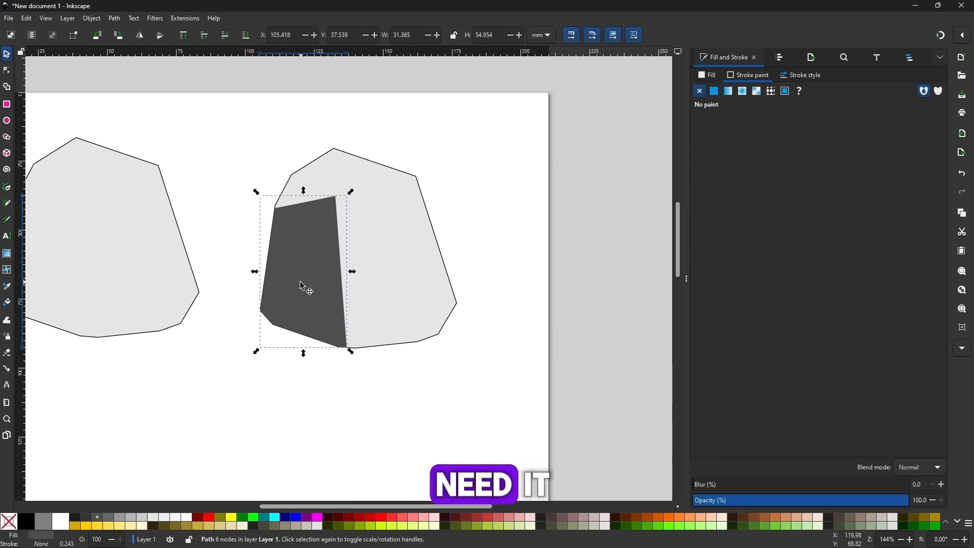
Draw a closed four-sided shade shape about 35 × 62 mm beside the first shade, over the stone's middle, and fill it with 80% gray
{"action": "left_click", "coordinate": [15, 189]}
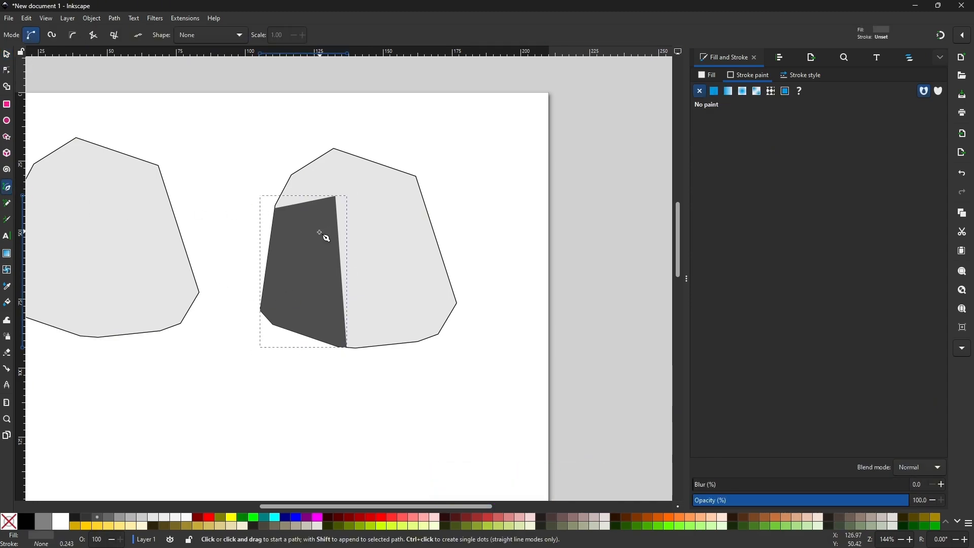
{"action": "left_click", "coordinate": [429, 348]}
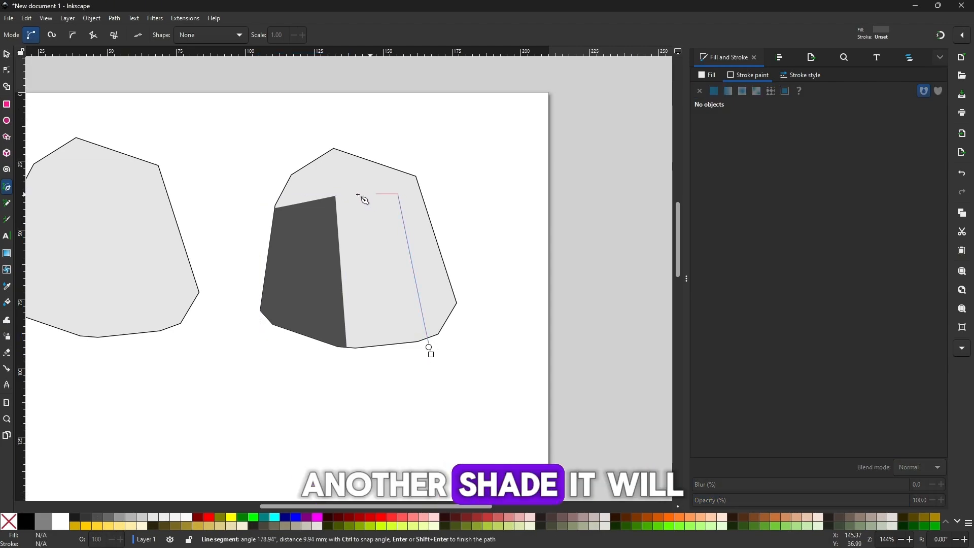
{"action": "left_click", "coordinate": [335, 196]}
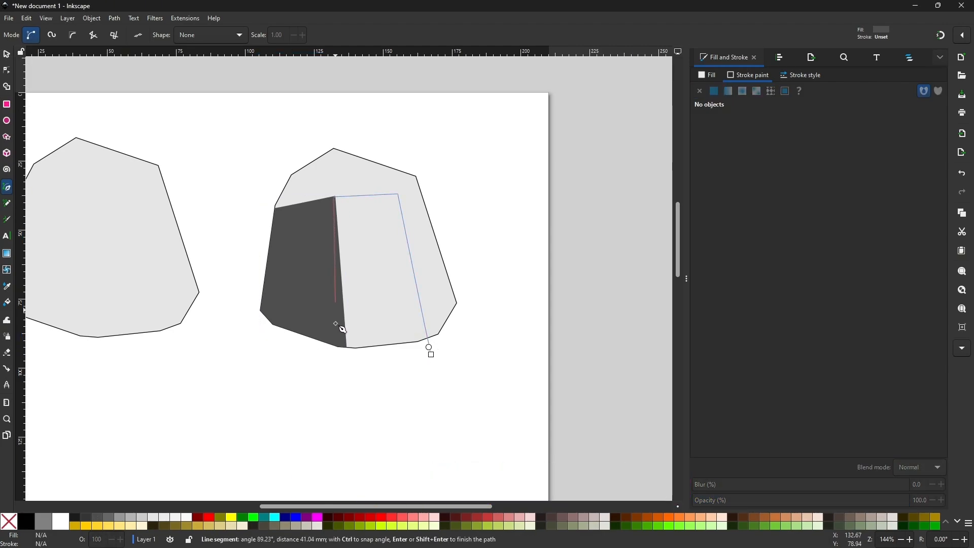
{"action": "left_click", "coordinate": [438, 358]}
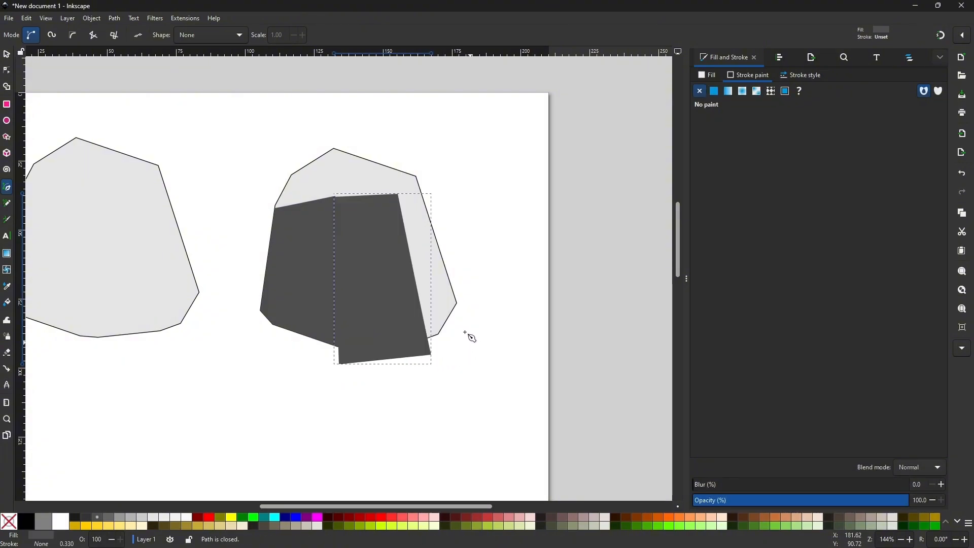
{"action": "left_click", "coordinate": [8, 55]}
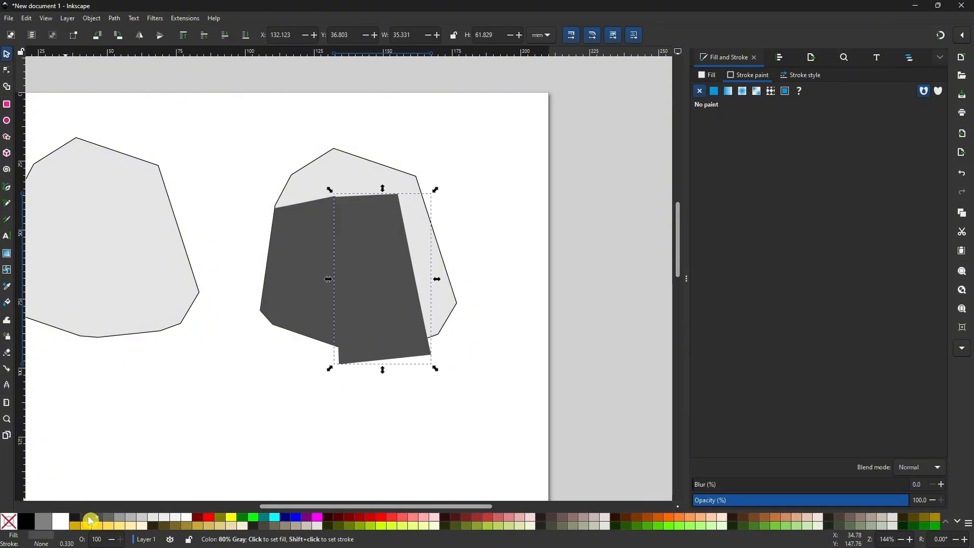
{"action": "left_click", "coordinate": [90, 521]}
Enable snapping and snap the 80% gray shape's upper-left node to the first shade's upper-right corner
{"action": "left_click", "coordinate": [440, 236]}
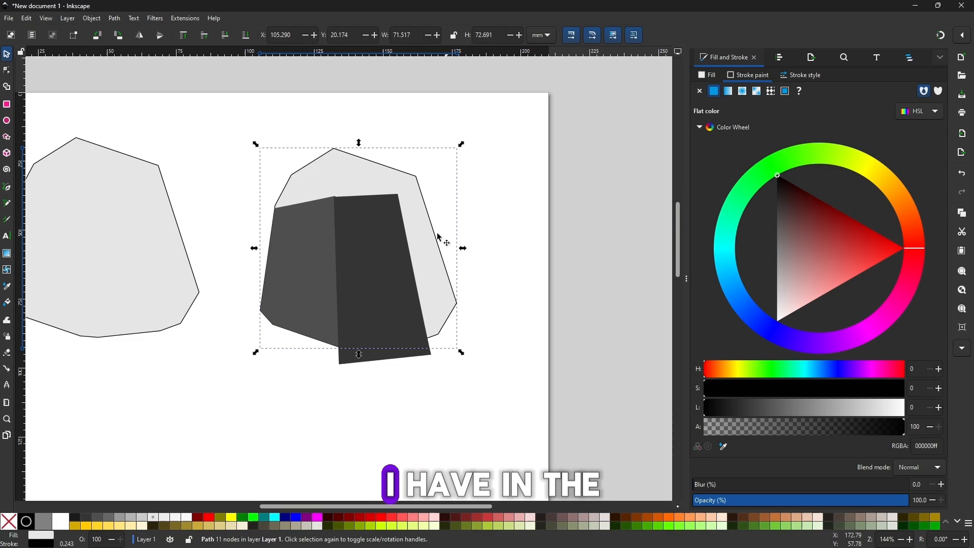
{"action": "left_click", "coordinate": [361, 231]}
{"action": "key", "text": "n"}
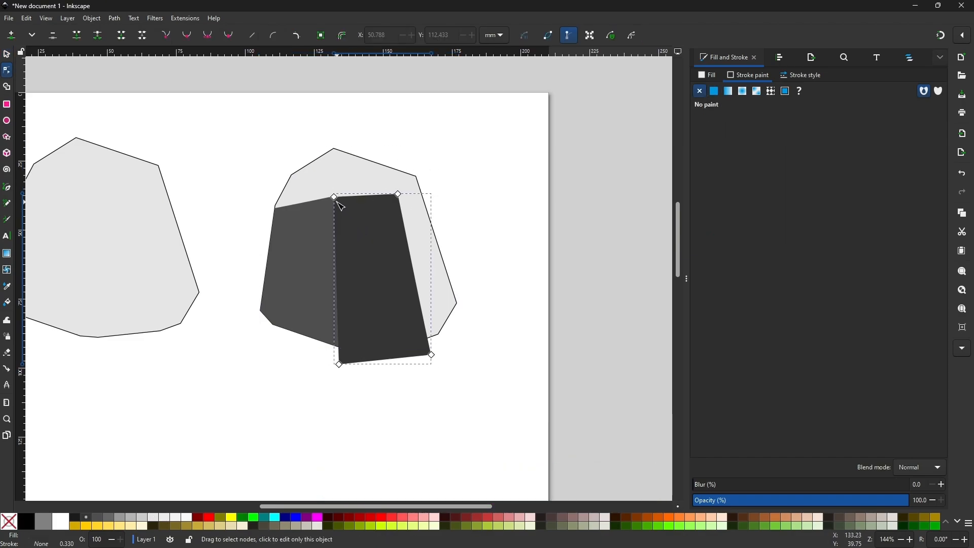
{"action": "left_click_drag", "start_coordinate": [340, 204], "coordinate": [360, 210]}
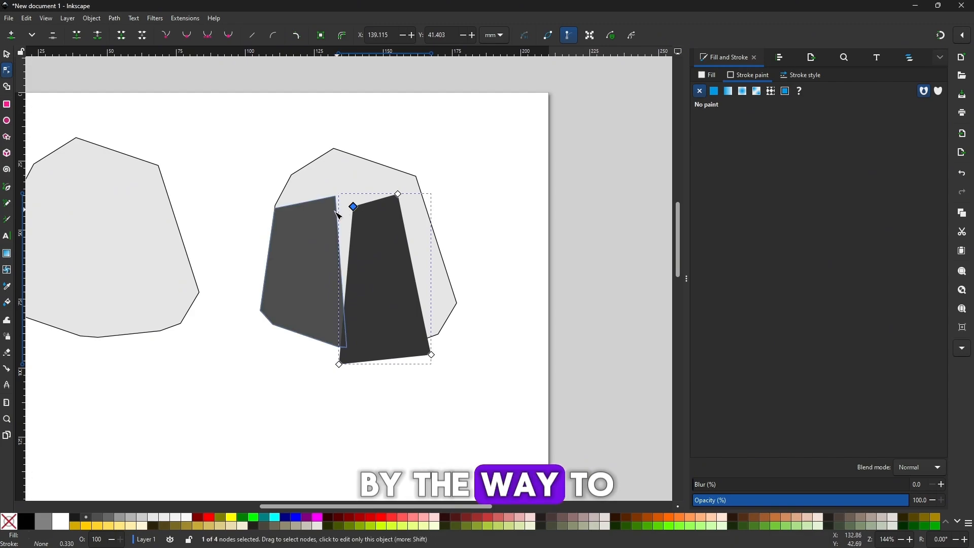
{"action": "left_click", "coordinate": [338, 216]}
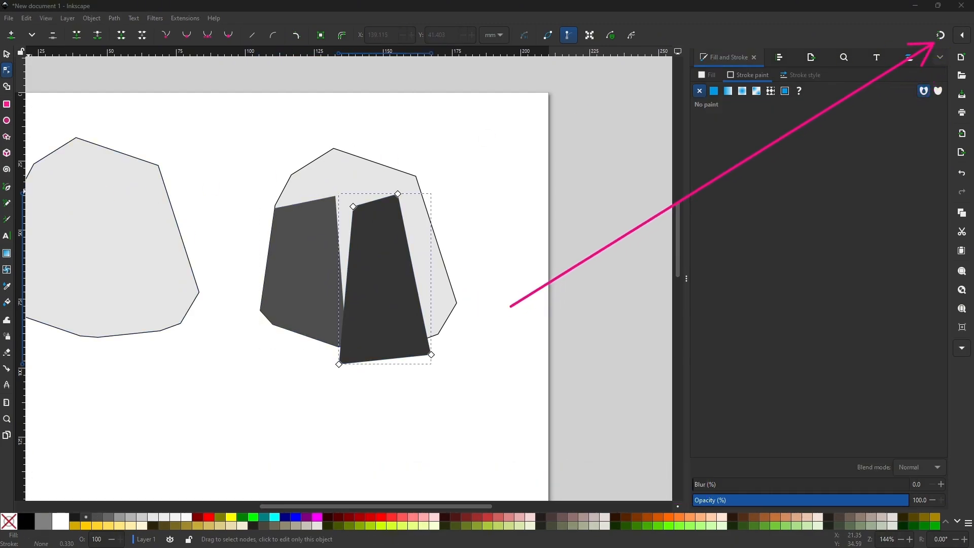
{"action": "left_click", "coordinate": [941, 35]}
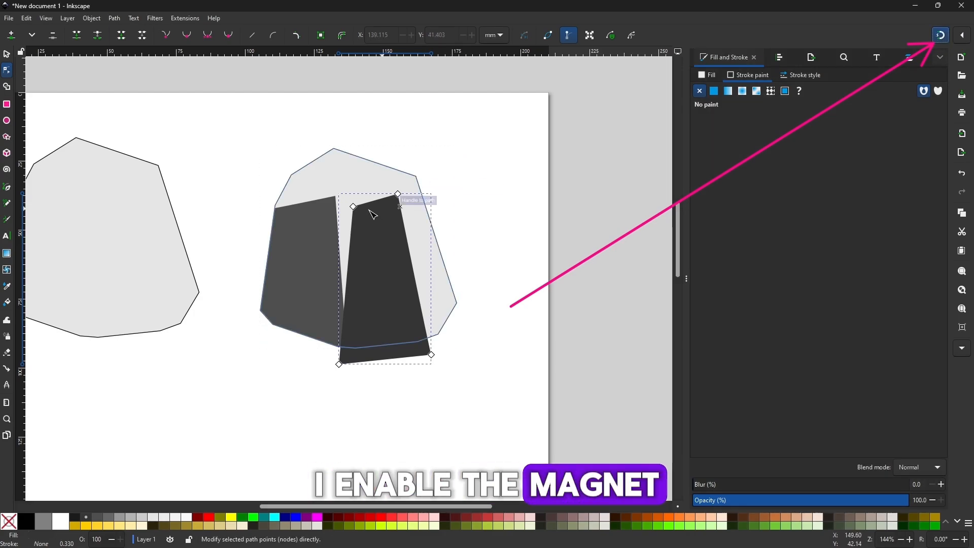
{"action": "left_click_drag", "start_coordinate": [357, 209], "coordinate": [337, 198]}
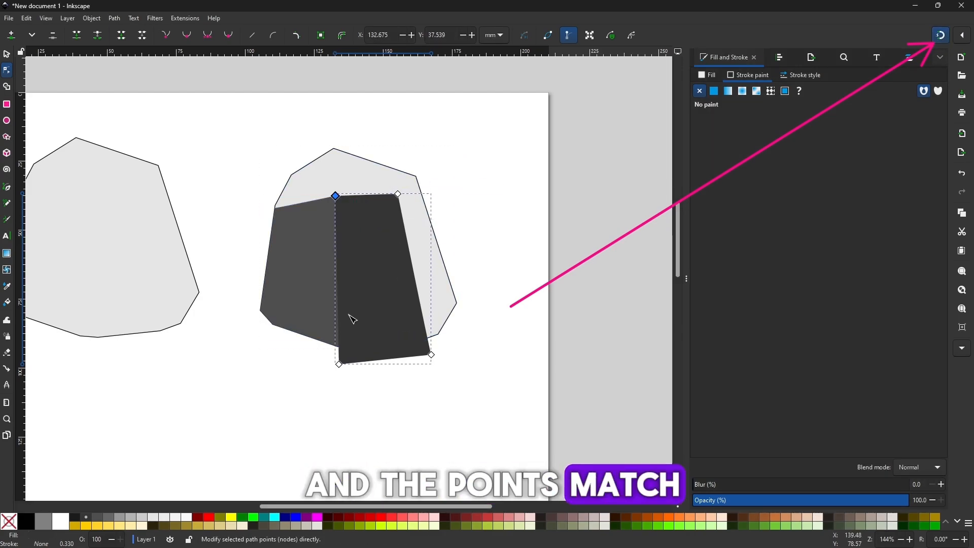
Snap the 80% gray shape's two lower nodes to the first shade's bottom corner and the stone's lower outline
{"action": "mouse_move", "coordinate": [339, 364]}
{"action": "left_mouse_down"}
{"action": "mouse_move", "coordinate": [362, 339]}
{"action": "mouse_move", "coordinate": [349, 350]}
{"action": "left_mouse_up"}
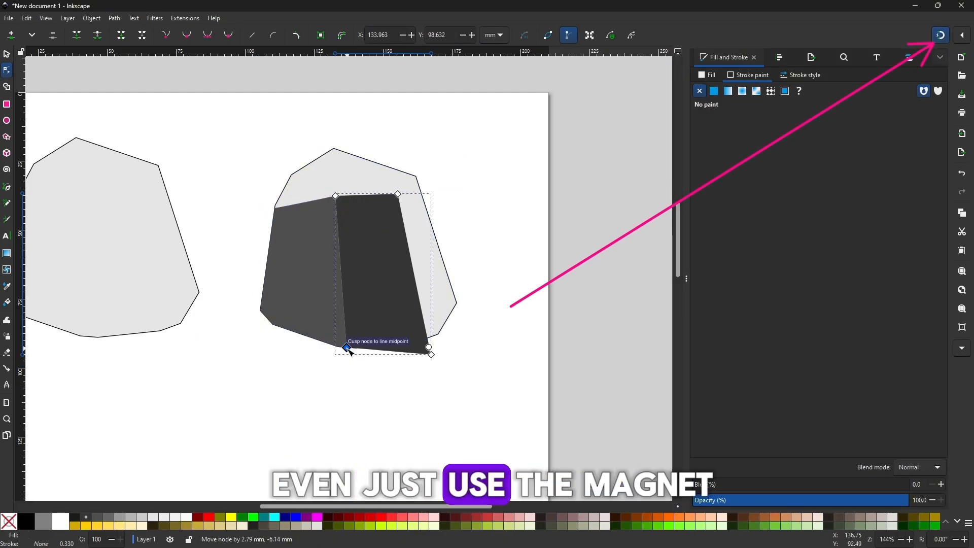
{"action": "left_click_drag", "start_coordinate": [430, 354], "coordinate": [433, 340]}
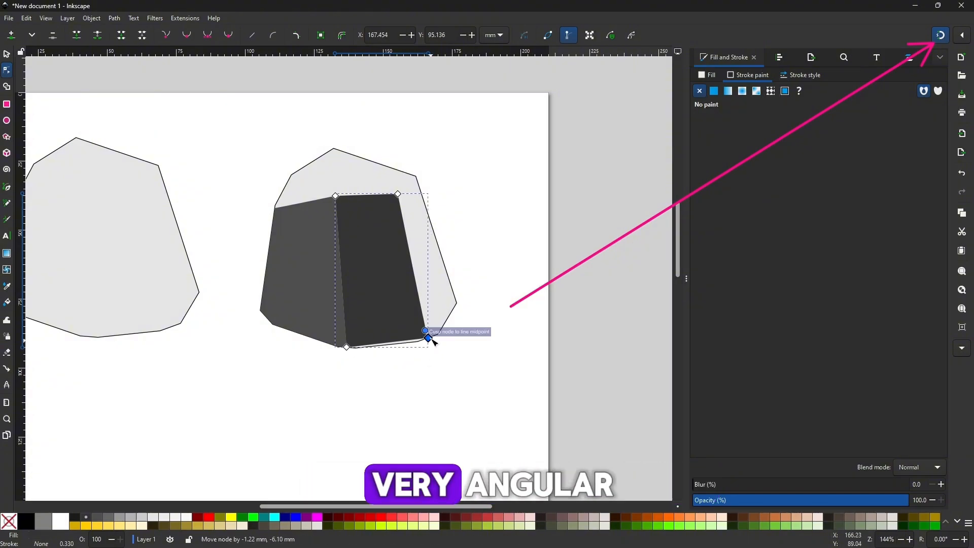
{"action": "left_click", "coordinate": [457, 354]}
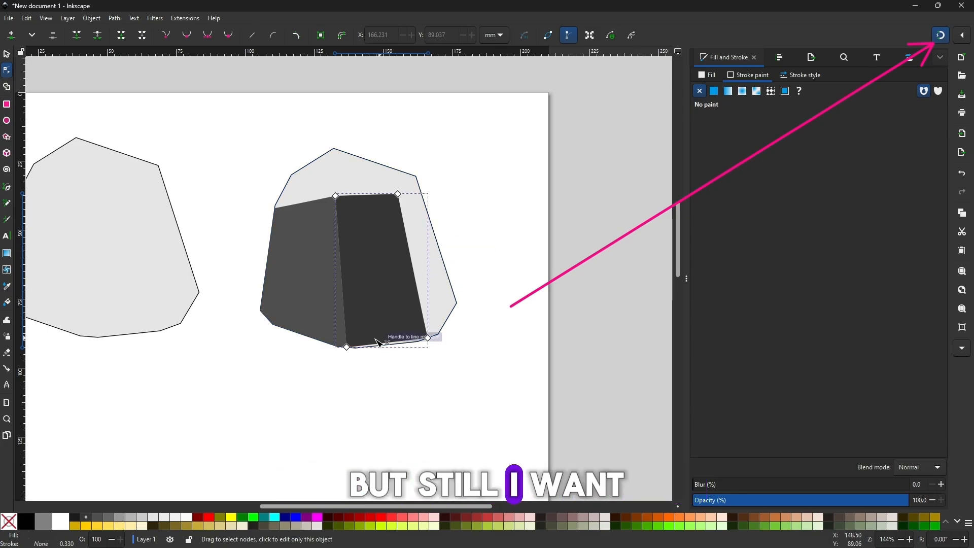
Pull the 80% gray shape's two lower nodes down past the stone's bottom edge
{"action": "left_click_drag", "start_coordinate": [347, 347], "coordinate": [343, 378]}
{"action": "left_click_drag", "start_coordinate": [429, 339], "coordinate": [431, 364]}
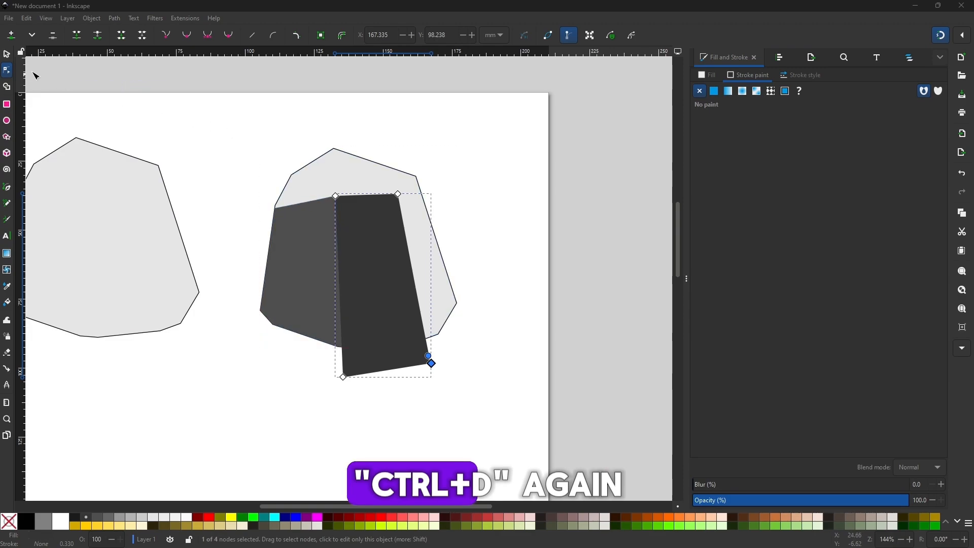
Duplicate the main stone in place and intersect the duplicate with the 80% gray shade shape
{"action": "key", "text": "s"}
{"action": "left_click", "coordinate": [334, 175]}
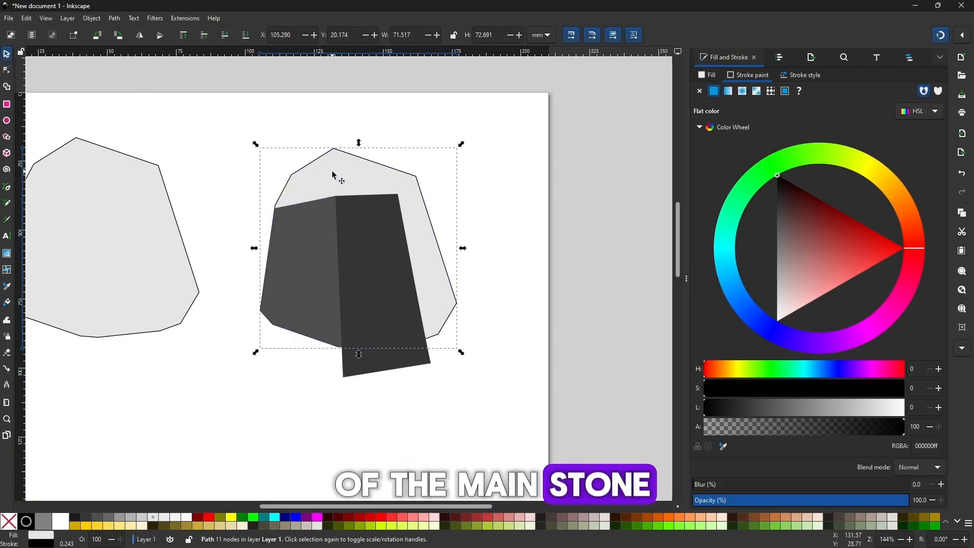
{"action": "key", "text": "ctrl"}
{"action": "key", "text": "ctrl+d"}
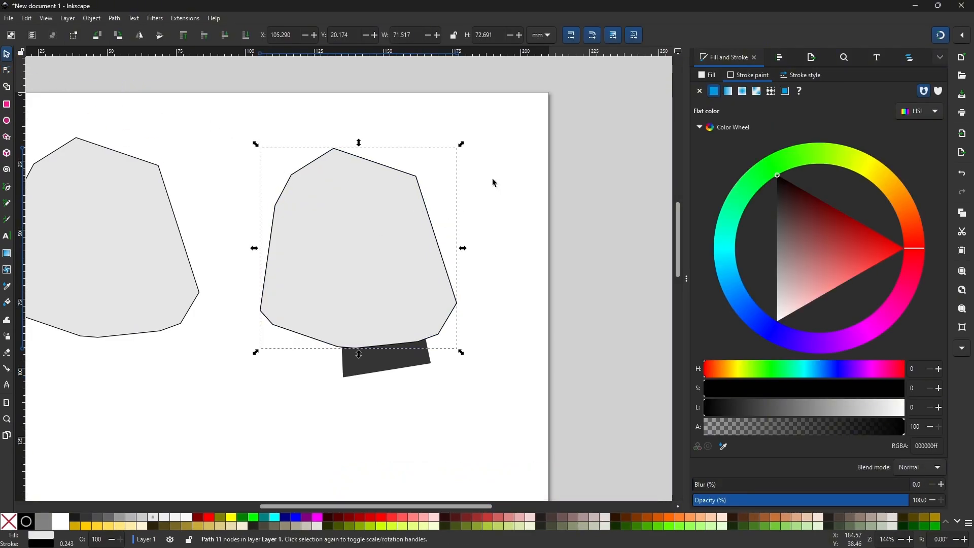
{"action": "left_click", "coordinate": [426, 368], "text": "shift"}
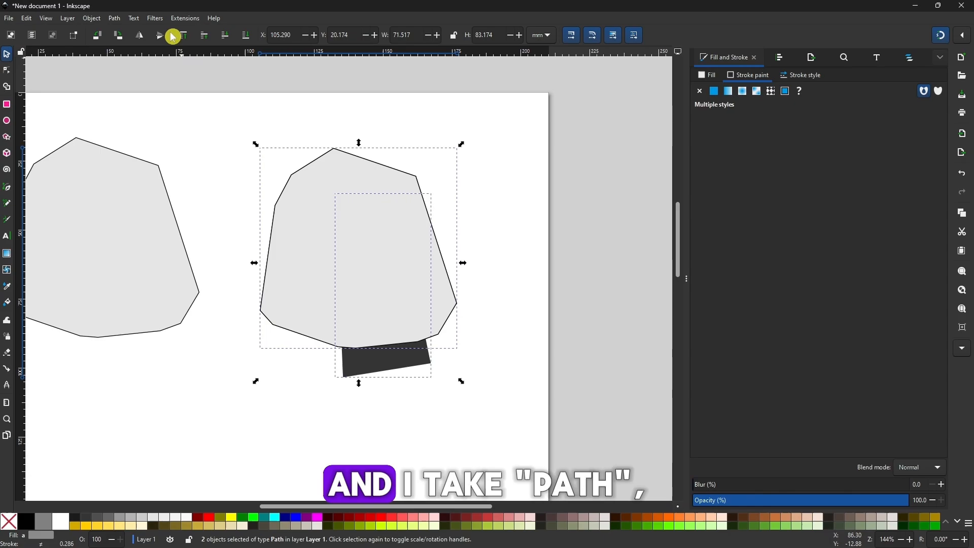
{"action": "left_click", "coordinate": [115, 19]}
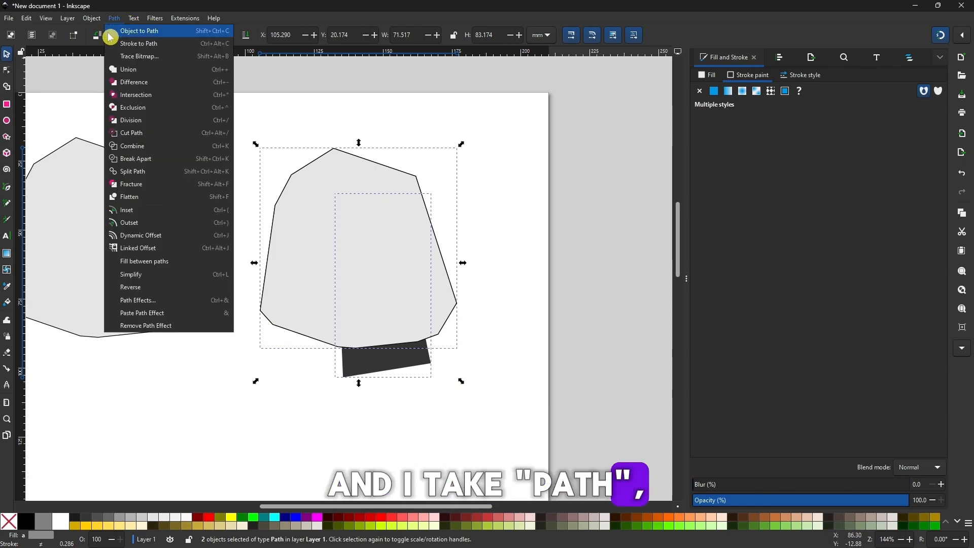
{"action": "left_click", "coordinate": [152, 96]}
{"action": "left_click", "coordinate": [333, 425]}
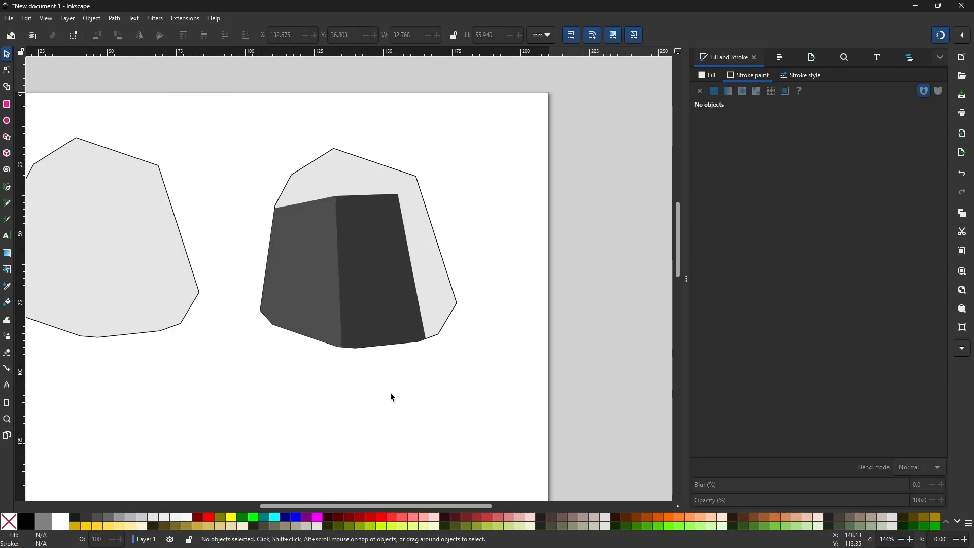
Lower the middle shade's upper-right node to about X 155.7, Y 42.7 mm and turn off snapping
{"action": "left_click", "coordinate": [399, 323]}
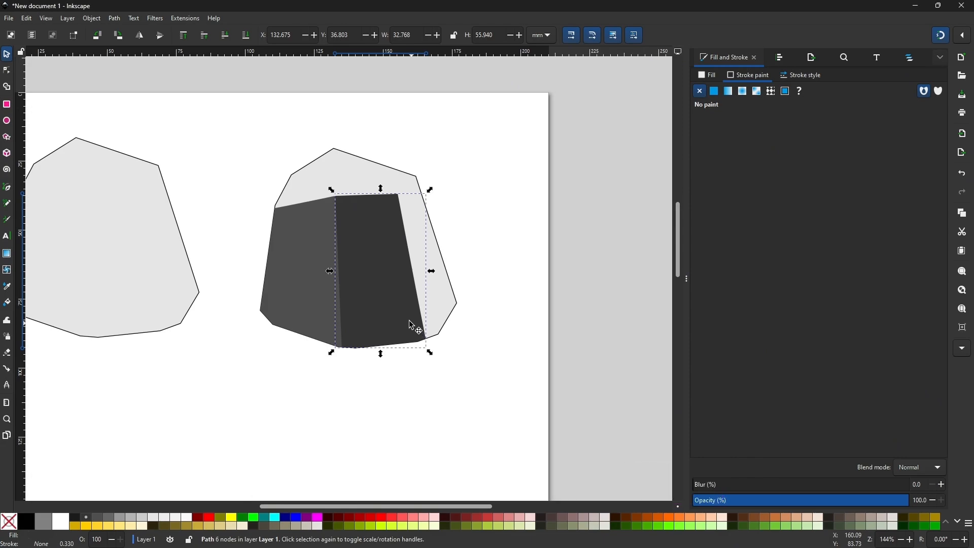
{"action": "key", "text": "n"}
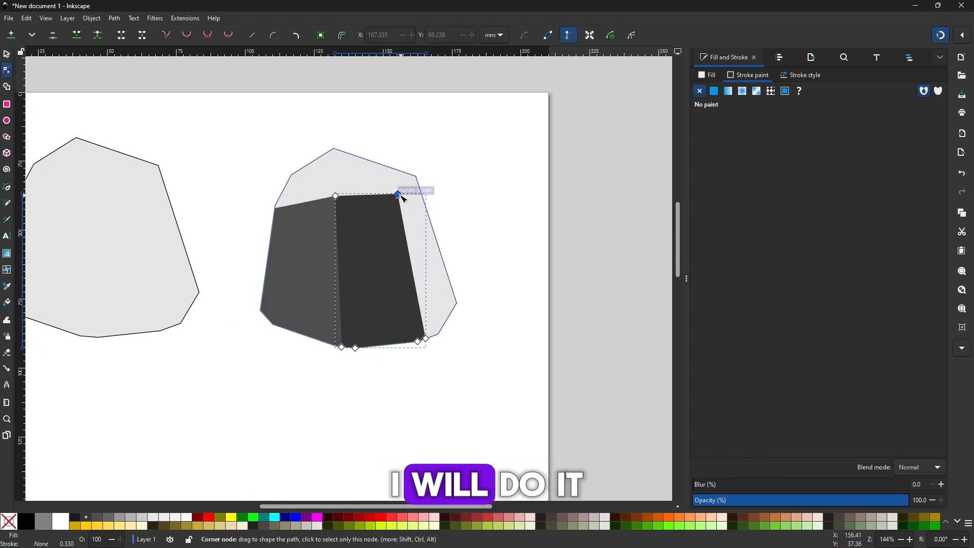
{"action": "left_click_drag", "start_coordinate": [399, 195], "coordinate": [402, 212]}
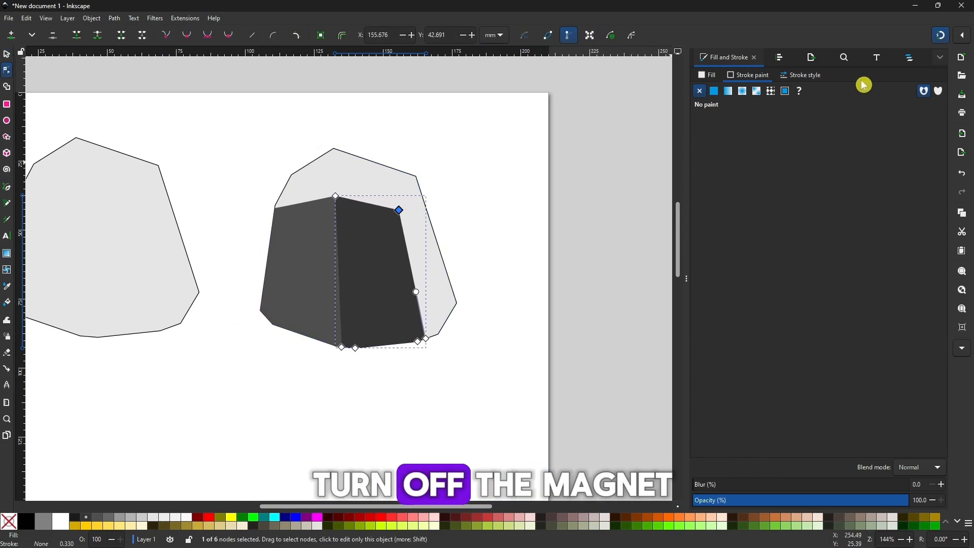
{"action": "left_click", "coordinate": [942, 35]}
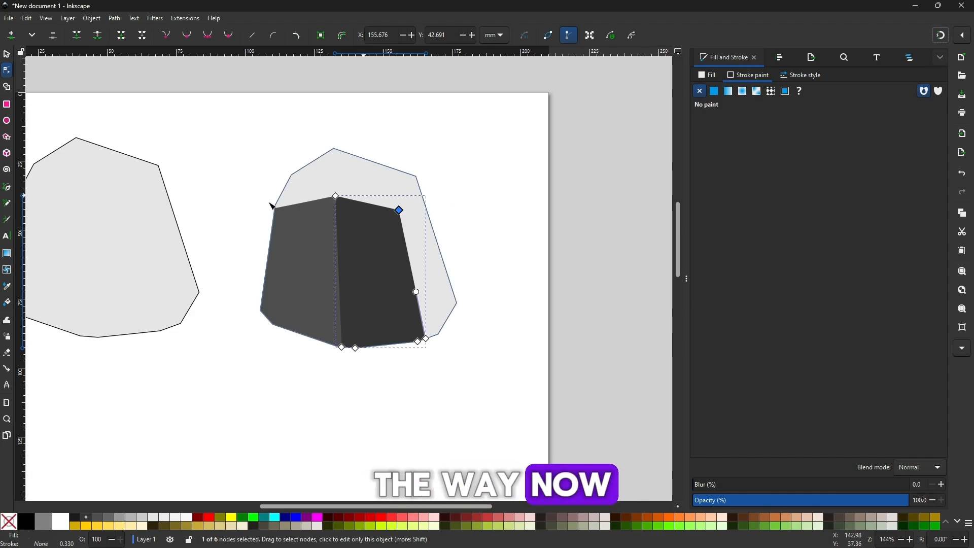
Turn snapping back on and draw a closed five-sided shape about 33 × 82 mm from the middle shade's upper-right corner over the stone's right side
{"action": "left_click", "coordinate": [9, 190]}
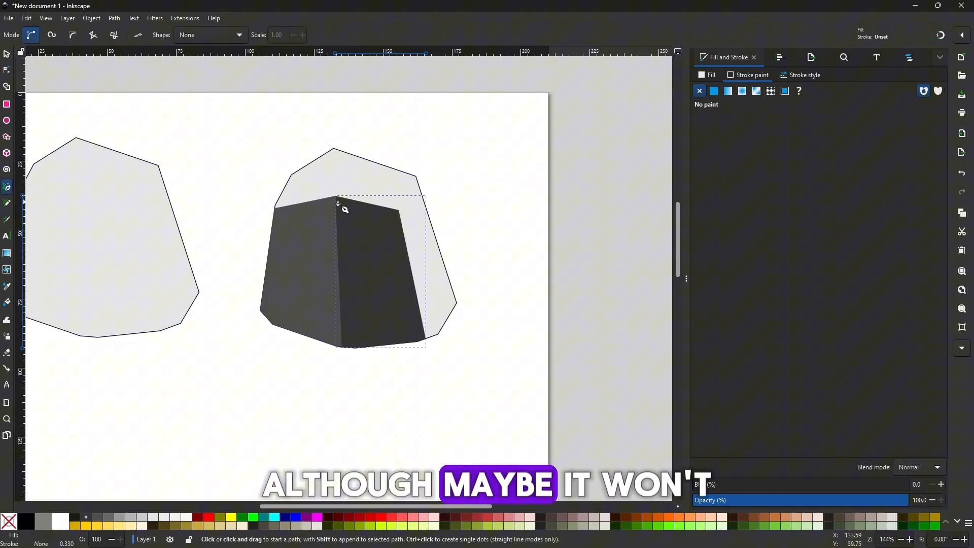
{"action": "left_click", "coordinate": [941, 35]}
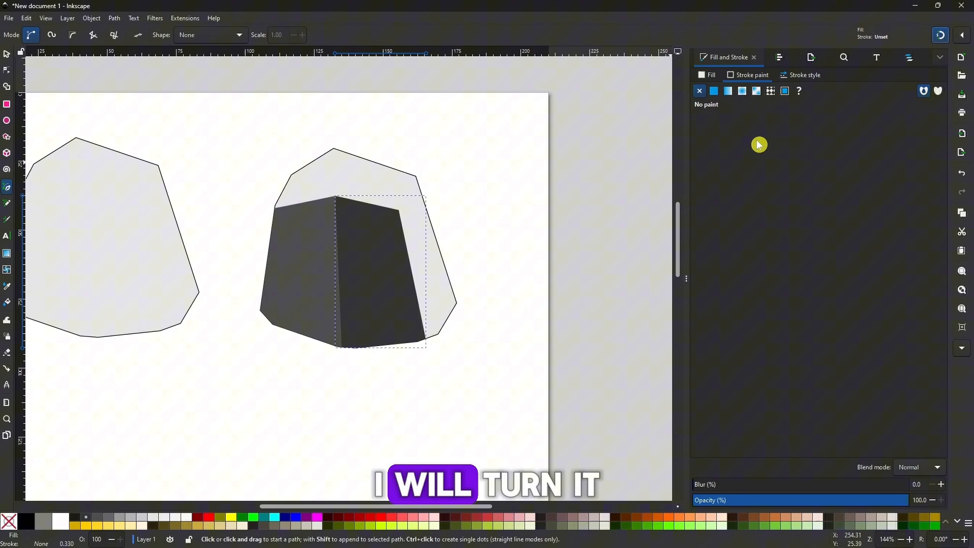
{"action": "left_click", "coordinate": [400, 211]}
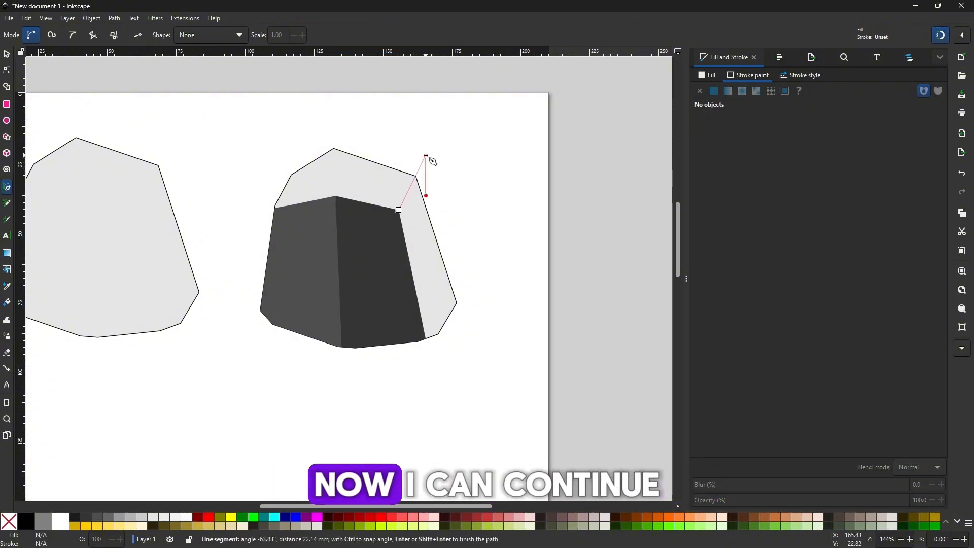
{"action": "left_click", "coordinate": [426, 156]}
{"action": "left_click", "coordinate": [488, 294]}
{"action": "left_click", "coordinate": [467, 352]}
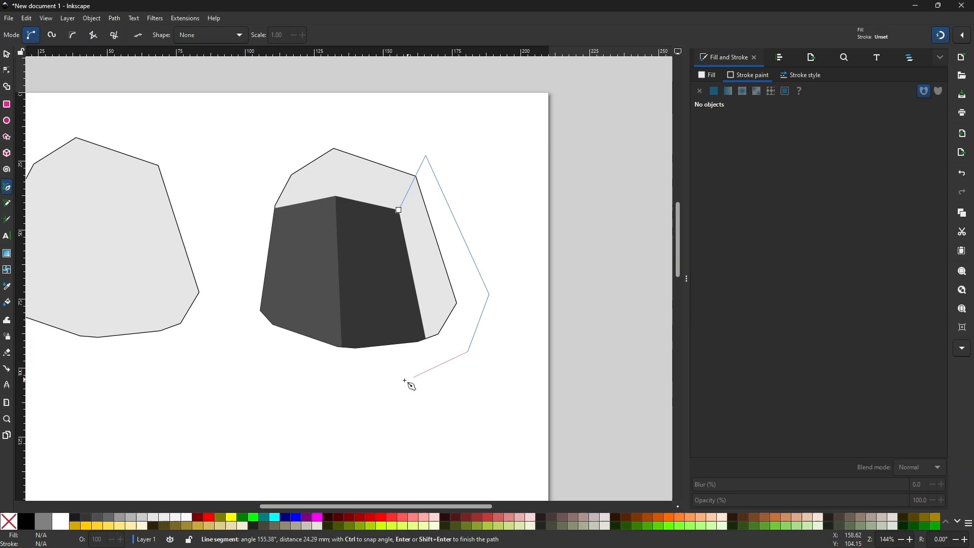
{"action": "left_click", "coordinate": [400, 211]}
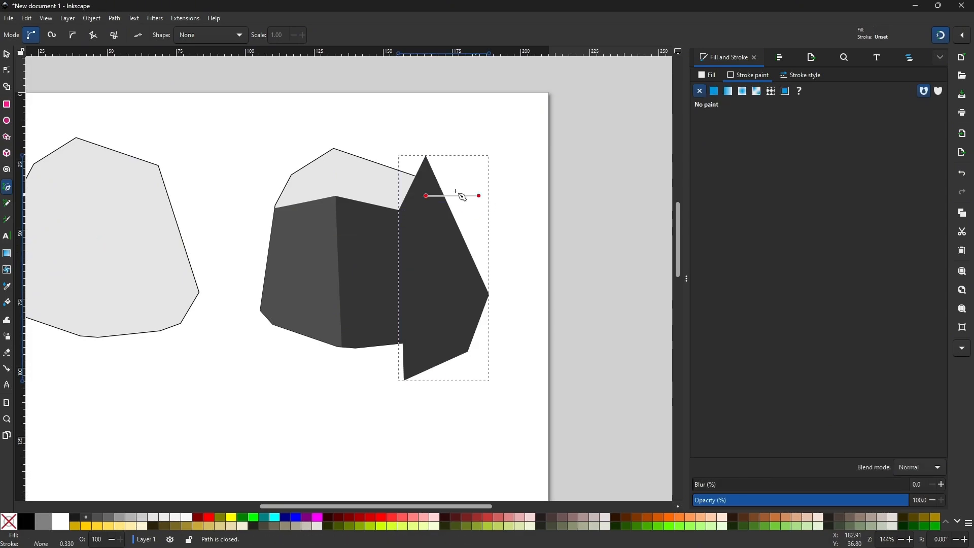
Fill the new right-hand shade shape with 10% gray
{"action": "left_click", "coordinate": [6, 54]}
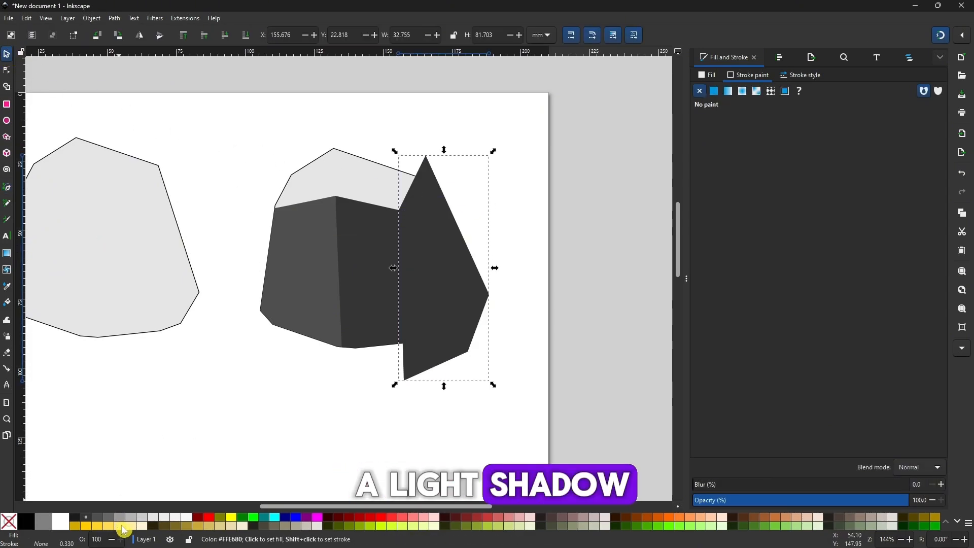
{"action": "left_click", "coordinate": [160, 521]}
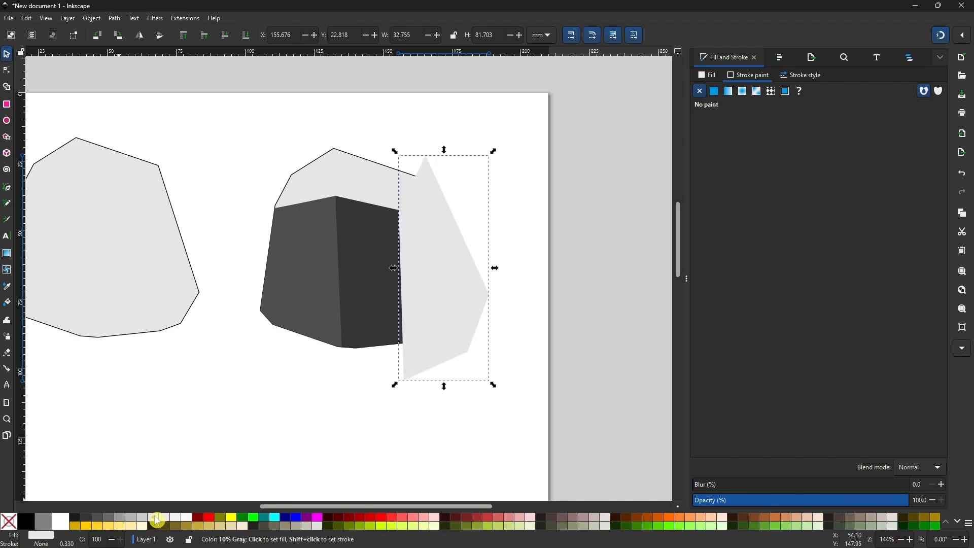
{"action": "left_click", "coordinate": [101, 107]}
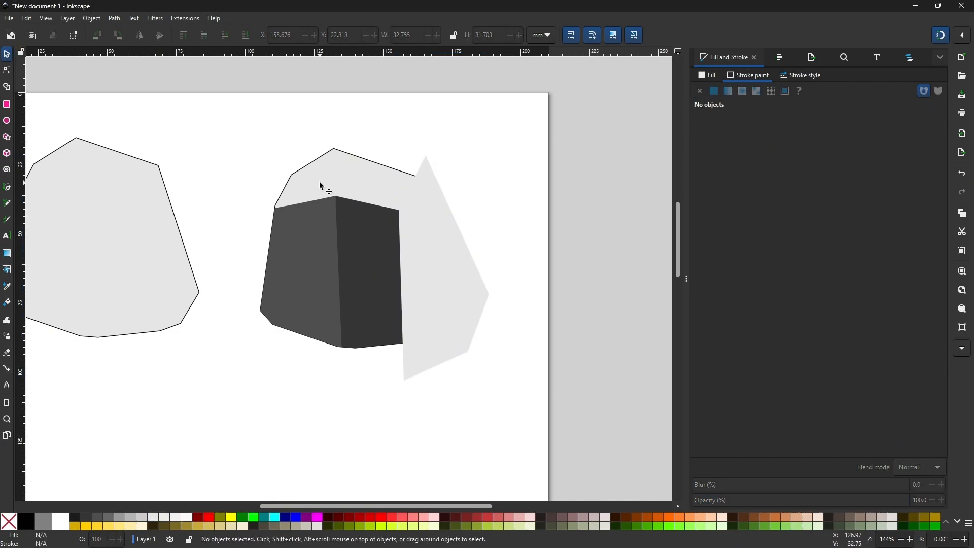
Duplicate the main stone in place and intersect the duplicate with the 10% gray right-hand shade shape
{"action": "left_click", "coordinate": [325, 182]}
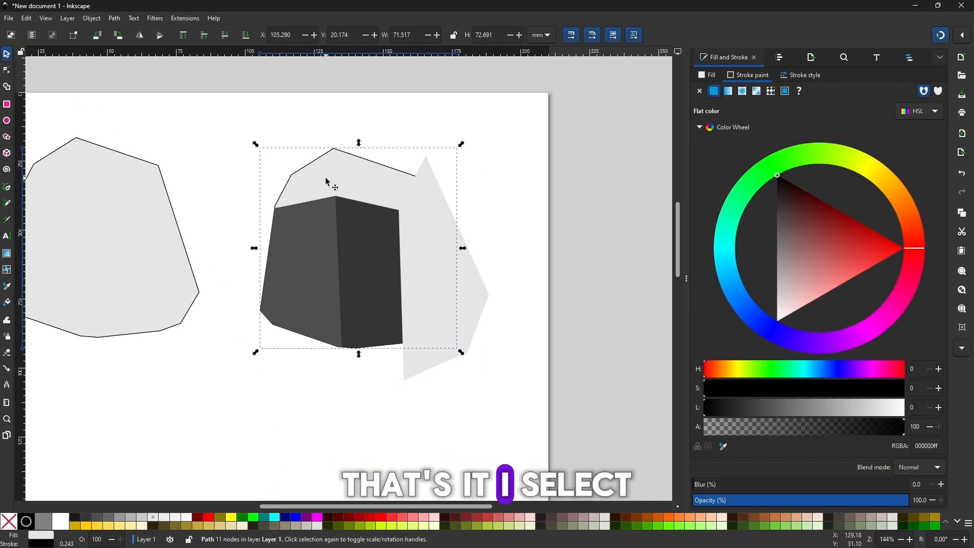
{"action": "key", "text": "ctrl+d"}
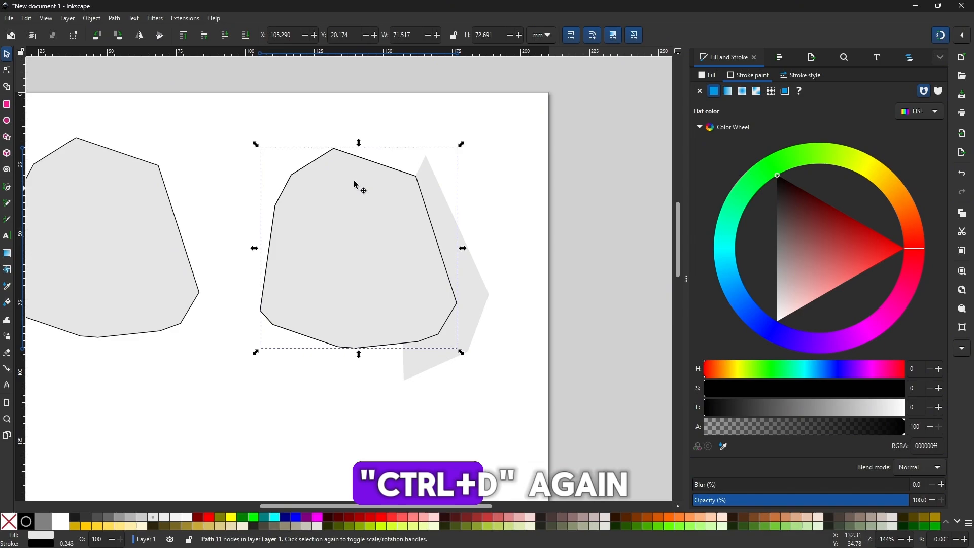
{"action": "left_click", "coordinate": [485, 296], "text": "shift"}
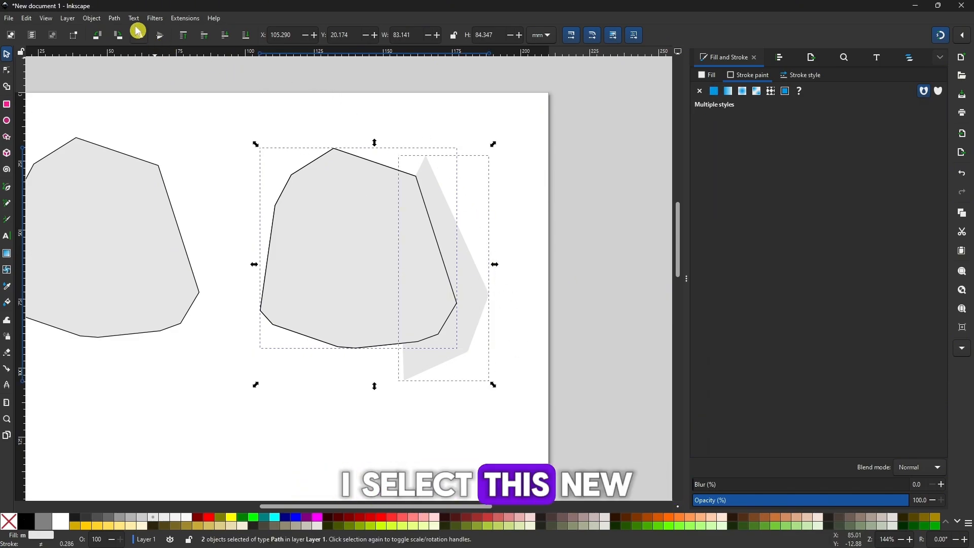
{"action": "left_click", "coordinate": [114, 18]}
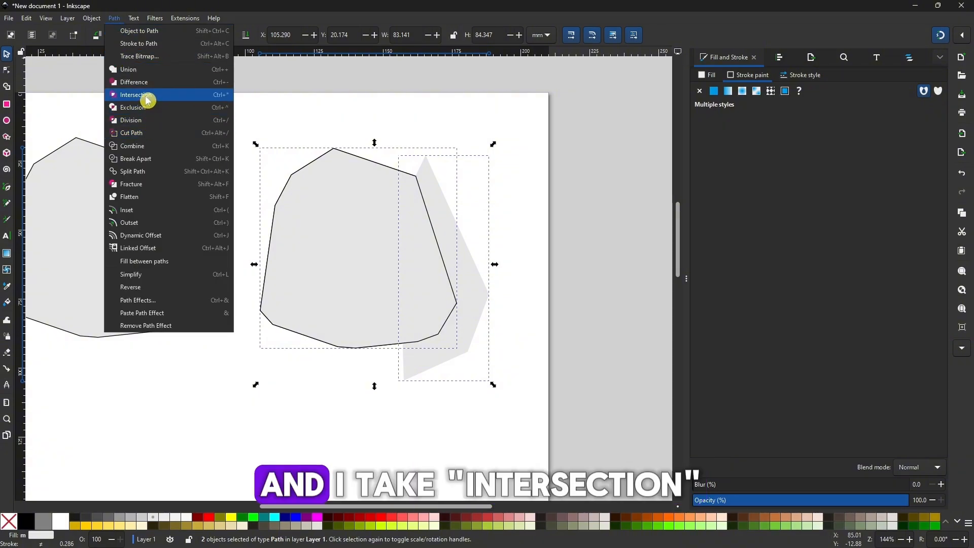
{"action": "left_click", "coordinate": [146, 95]}
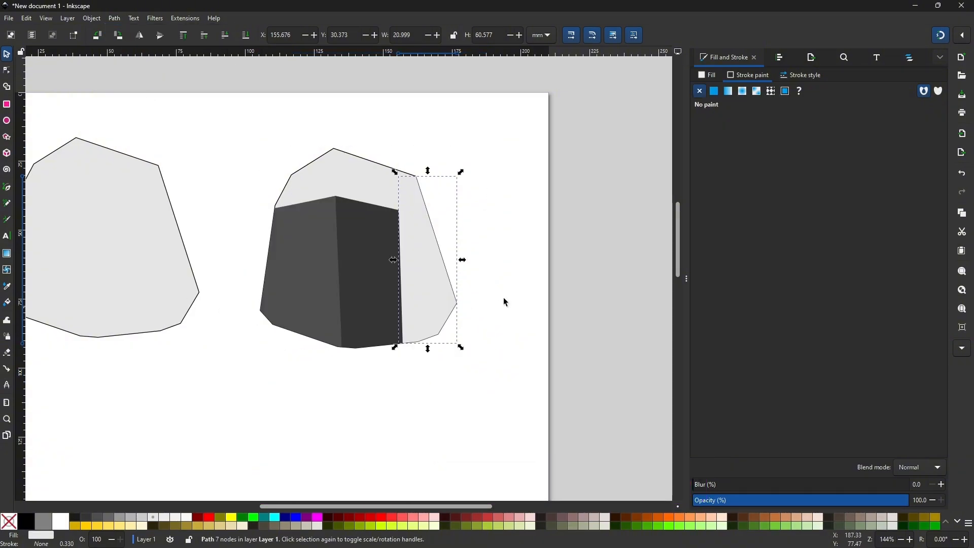
{"action": "left_click", "coordinate": [533, 324]}
Fill the stone's right-hand facet with 20% gray
{"action": "left_click", "coordinate": [452, 306]}
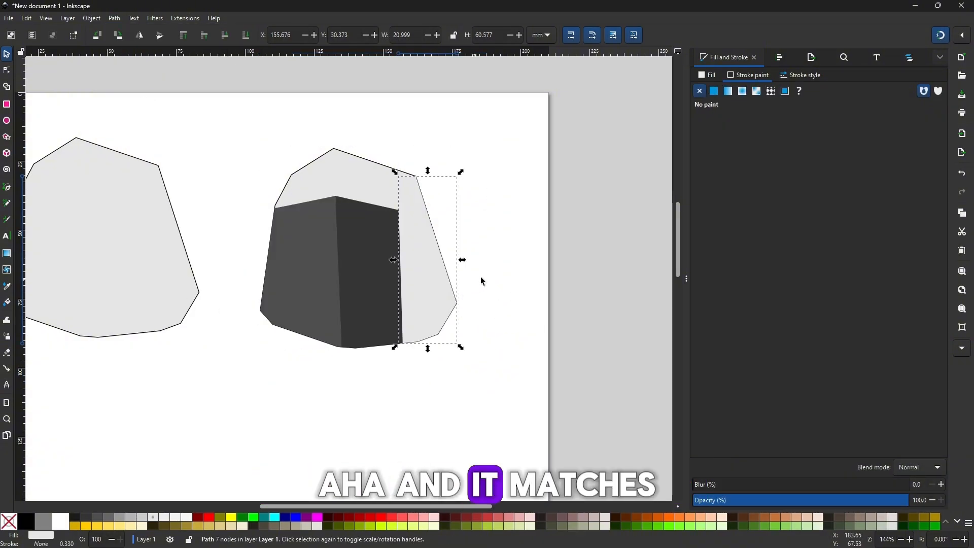
{"action": "left_click", "coordinate": [143, 518]}
{"action": "left_click", "coordinate": [355, 469]}
{"action": "left_click", "coordinate": [436, 305]}
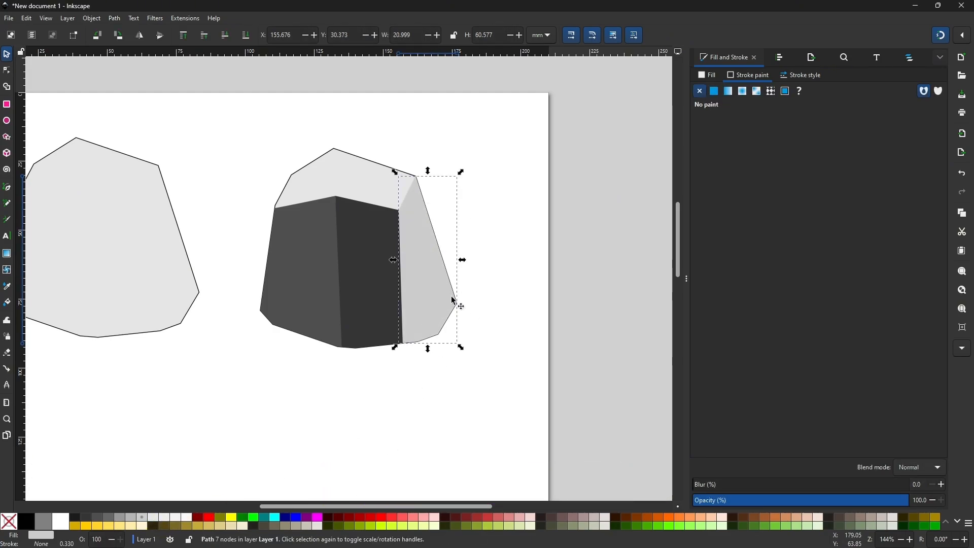
{"action": "left_click", "coordinate": [409, 410]}
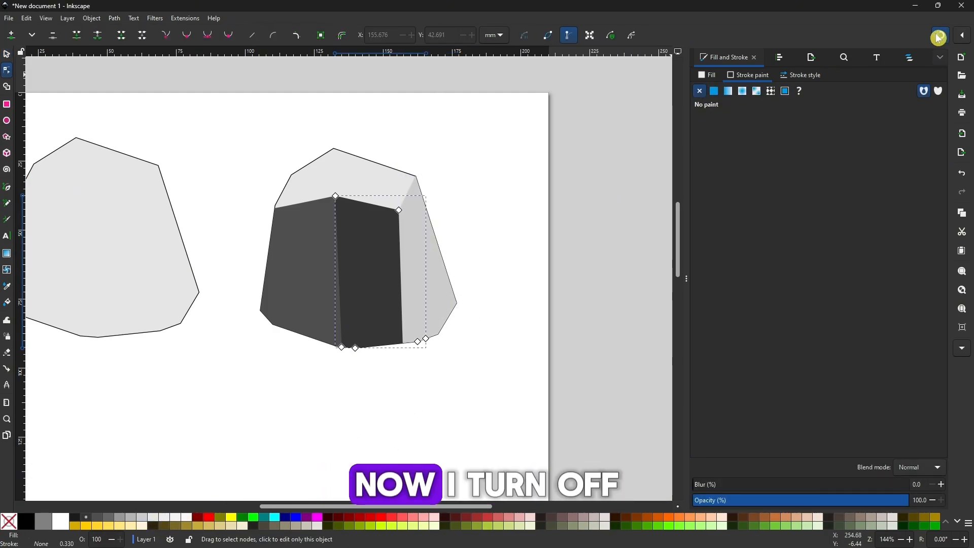
Turn off snapping, try moving the darkest middle facet's lower-right node downward, and undo the move
{"action": "left_click", "coordinate": [938, 37]}
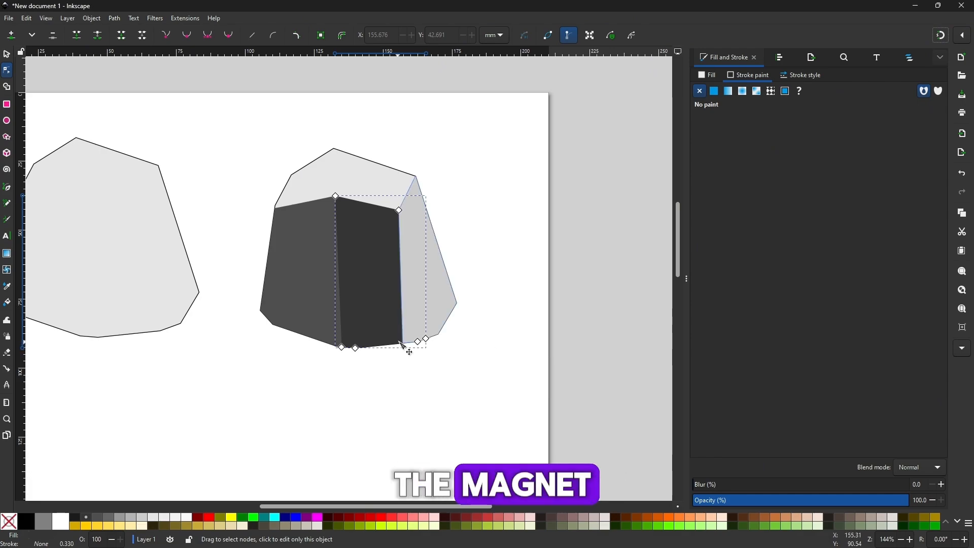
{"action": "left_click_drag", "start_coordinate": [419, 342], "coordinate": [417, 394]}
{"action": "key", "text": "ctrl+z"}
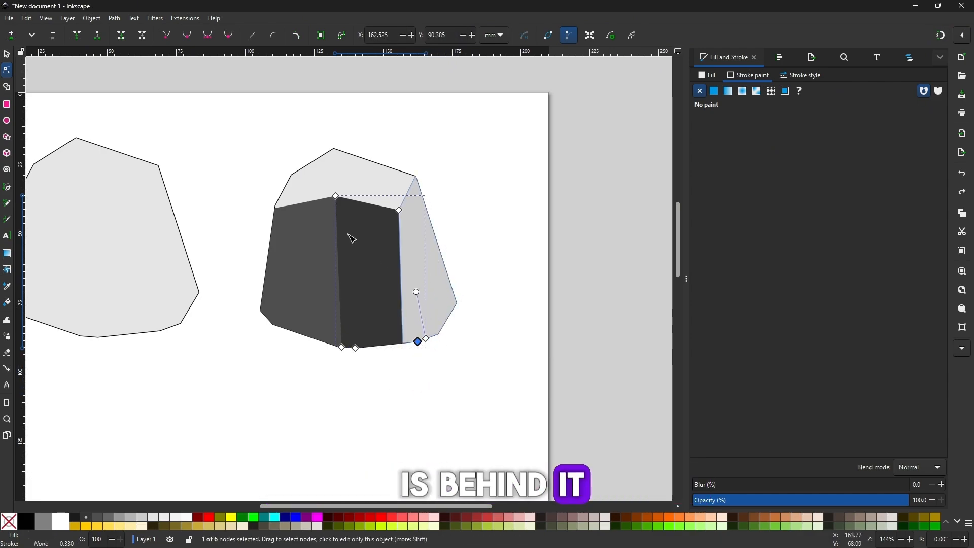
Raise the darkest middle facet above the light right-hand facet in the stacking order
{"action": "key", "text": "s"}
{"action": "left_click", "coordinate": [505, 211]}
{"action": "left_click", "coordinate": [384, 257]}
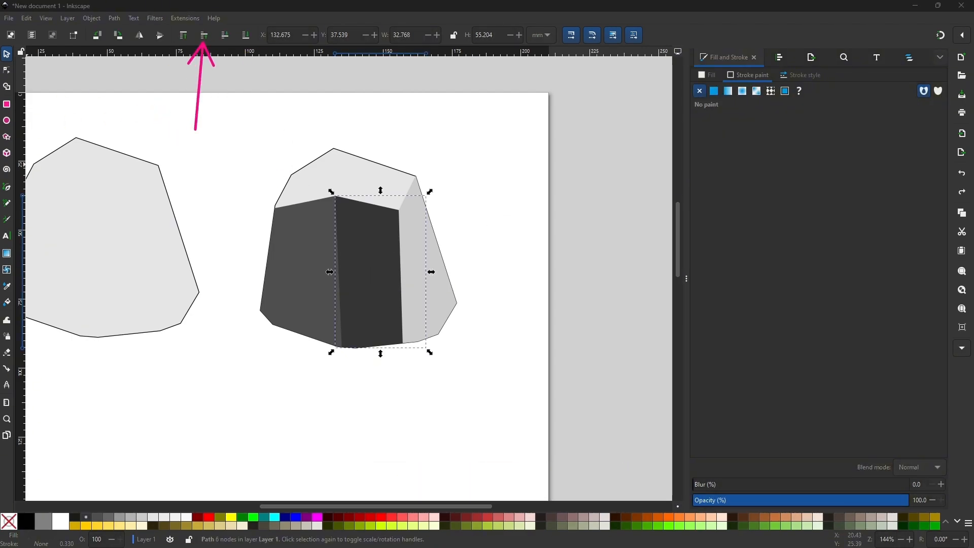
{"action": "left_click", "coordinate": [204, 37]}
{"action": "left_click", "coordinate": [182, 196]}
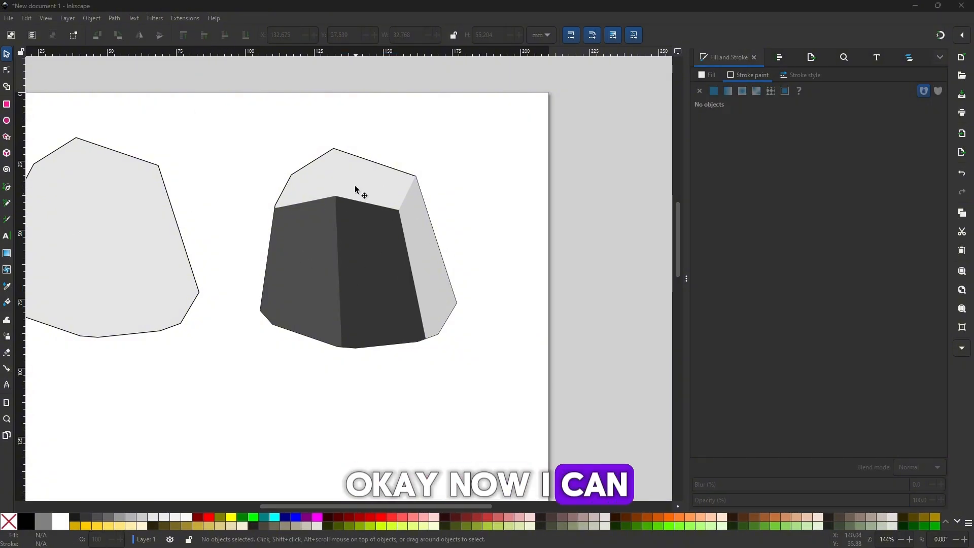
Draw a closed shape about 30 × 38 mm over the stone's upper-left part, starting just above its peak
{"action": "left_click", "coordinate": [6, 187]}
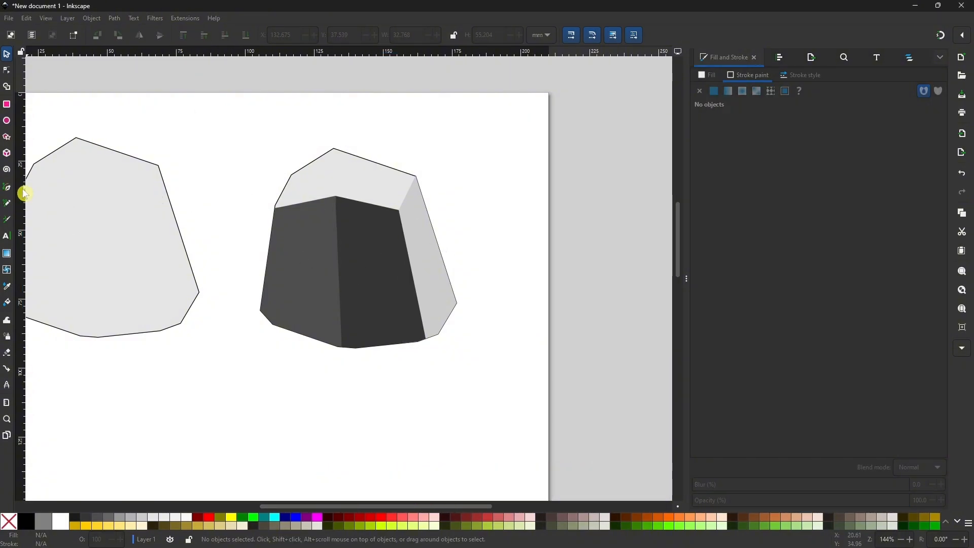
{"action": "left_click", "coordinate": [334, 138]}
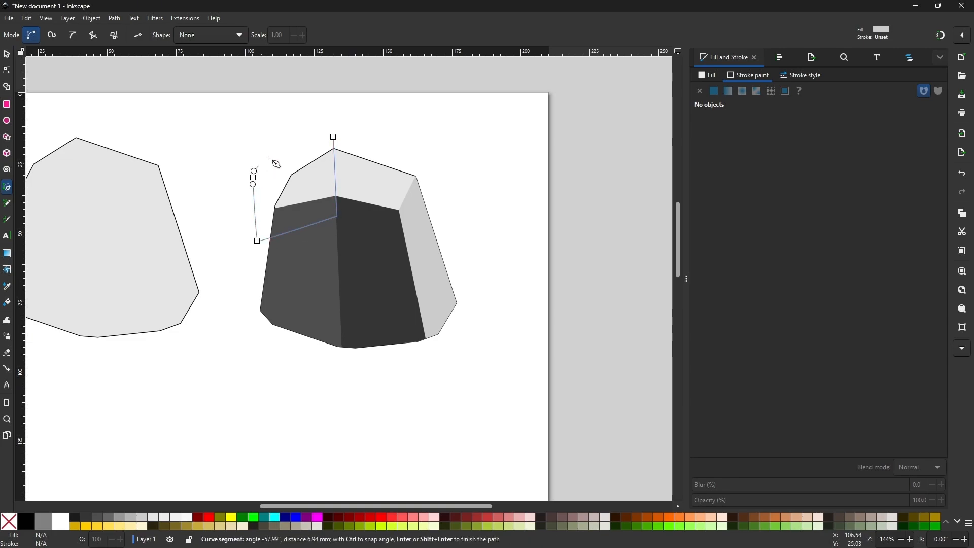
{"action": "left_click", "coordinate": [334, 137]}
{"action": "left_click", "coordinate": [6, 54]}
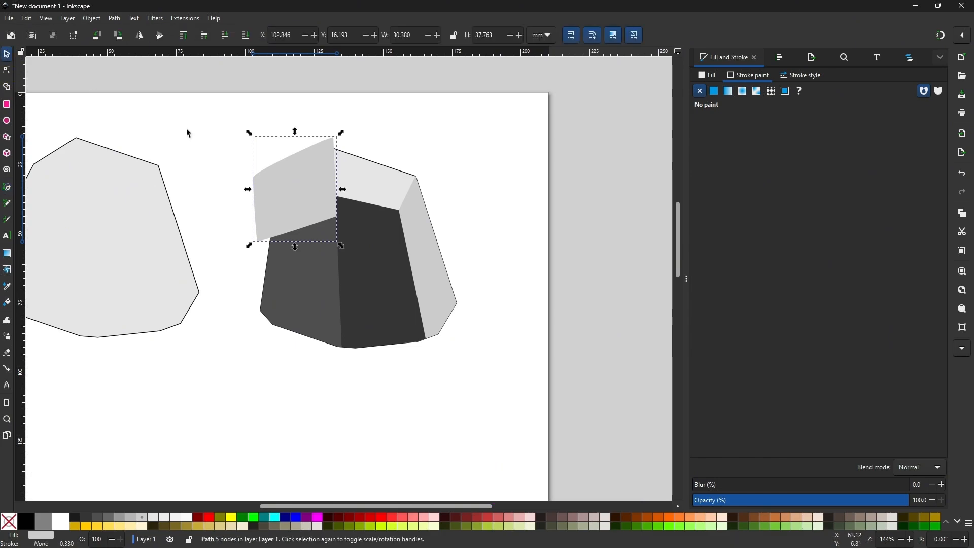
Duplicate the base stone in place and intersect the duplicate with the new upper-left shape
{"action": "left_click", "coordinate": [389, 184]}
{"action": "key", "text": "Home"}
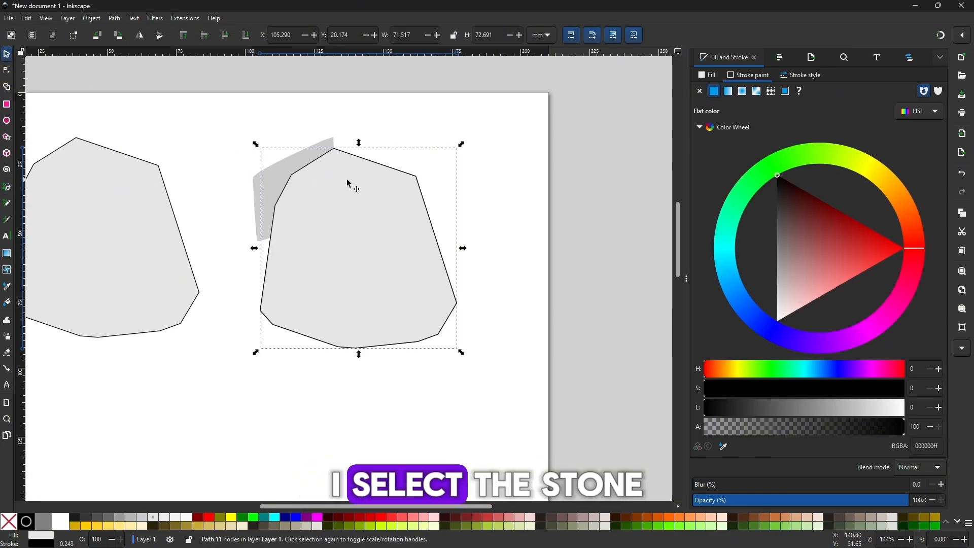
{"action": "left_click", "coordinate": [284, 178], "text": "shift"}
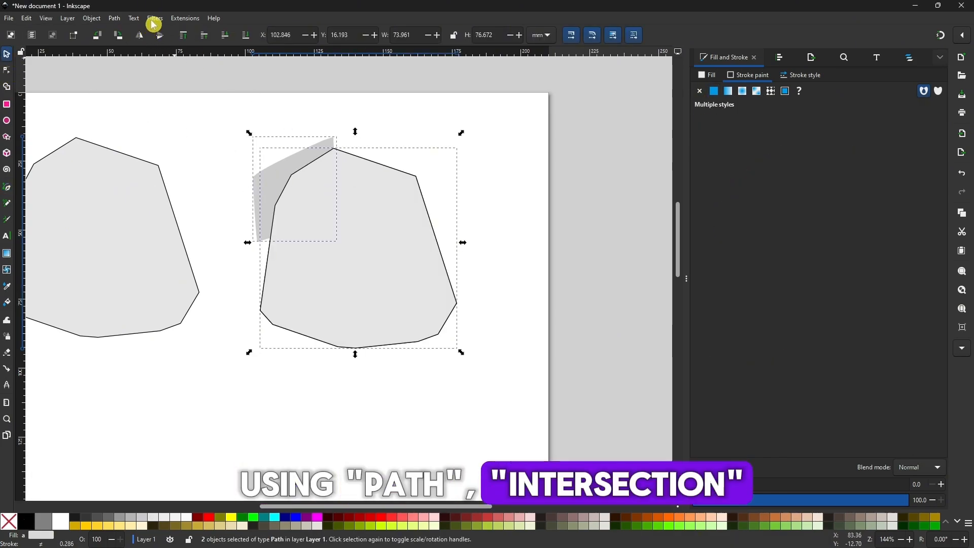
{"action": "left_click", "coordinate": [114, 19]}
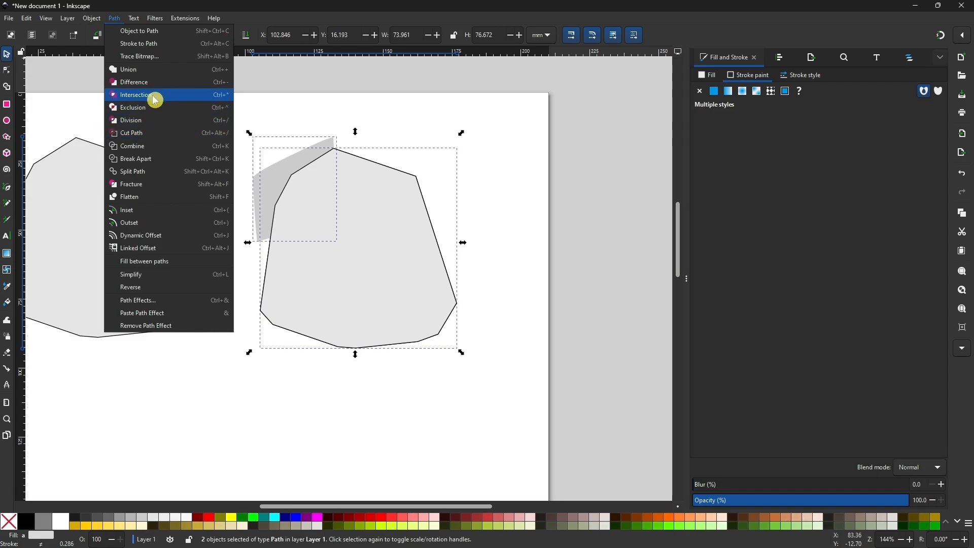
{"action": "left_click", "coordinate": [155, 110]}
{"action": "left_click", "coordinate": [171, 126]}
{"action": "left_click", "coordinate": [282, 211]}
Bring the dark gray left facet to the front, and place the darkest middle facet on top of it
{"action": "left_click", "coordinate": [312, 273]}
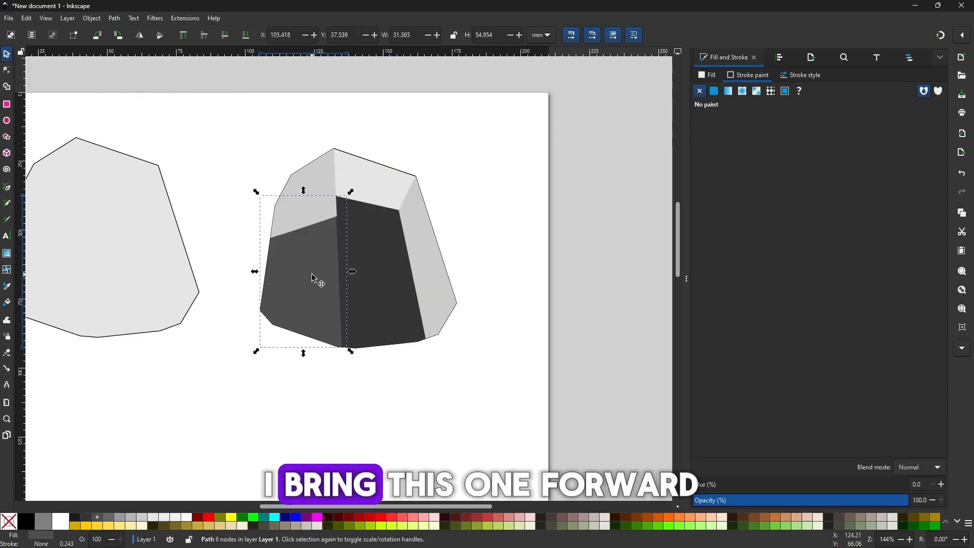
{"action": "key", "text": "Home"}
{"action": "left_click", "coordinate": [375, 285]}
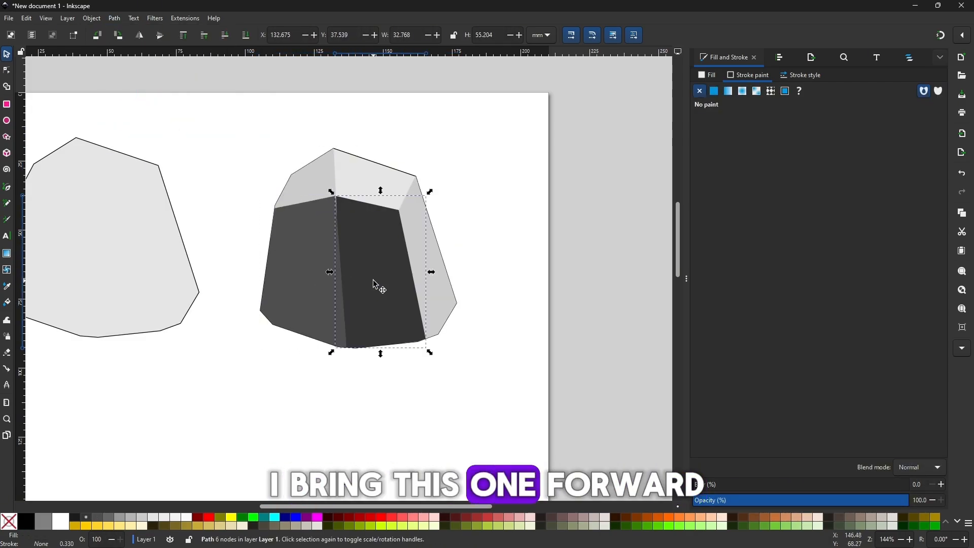
{"action": "left_click", "coordinate": [491, 241]}
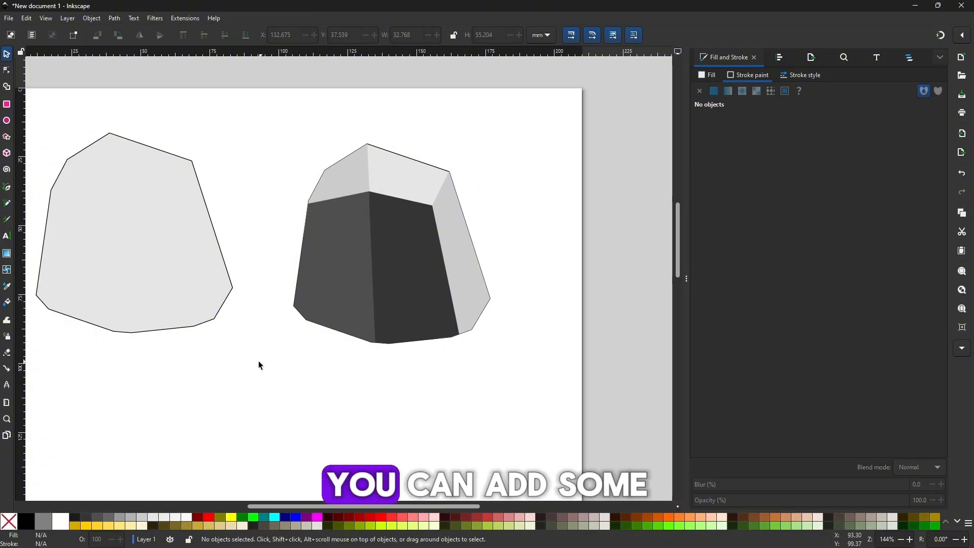
Turn snapping on, draw a closed triangle at the stone's lower-left corner and fill it with #ACA793
{"action": "key", "text": "plus"}
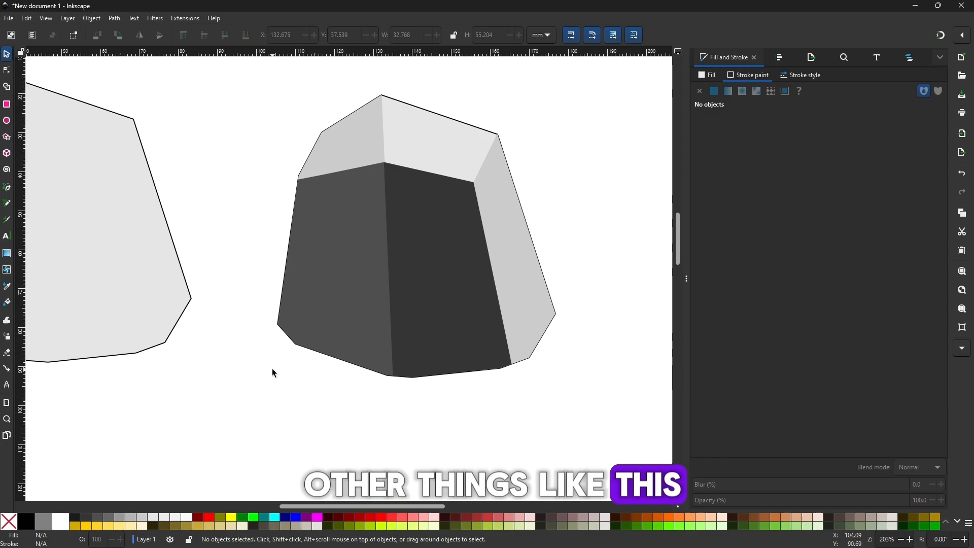
{"action": "left_click", "coordinate": [7, 188]}
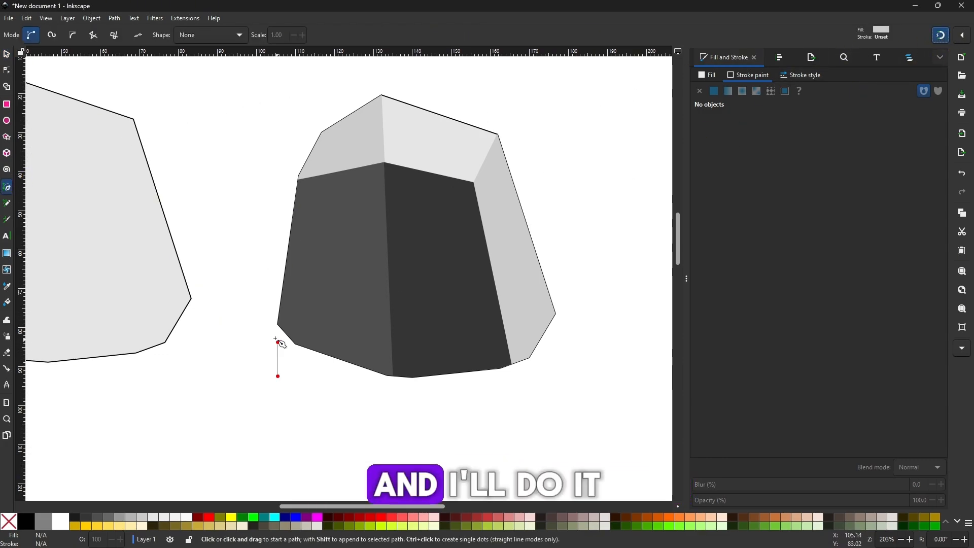
{"action": "left_click", "coordinate": [278, 324]}
{"action": "left_click", "coordinate": [295, 344]}
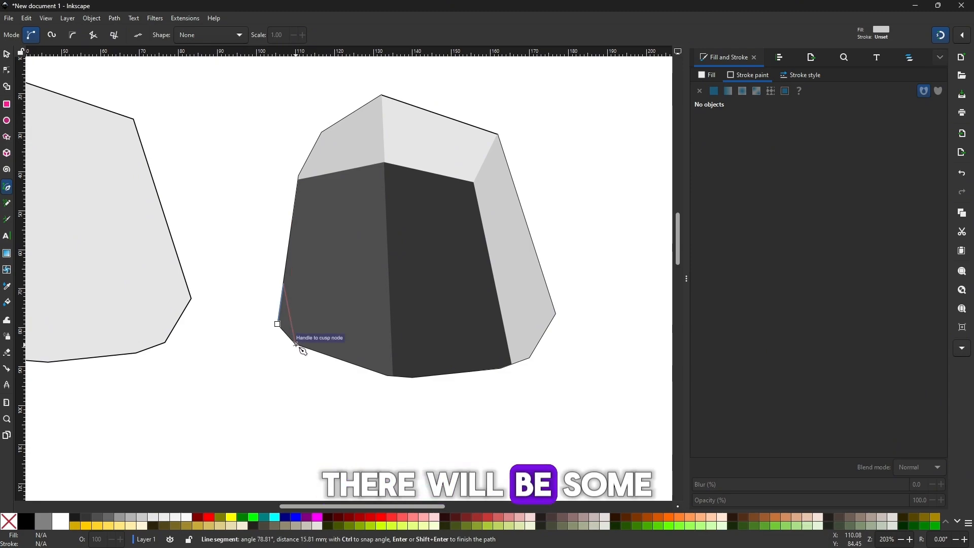
{"action": "left_click", "coordinate": [277, 323]}
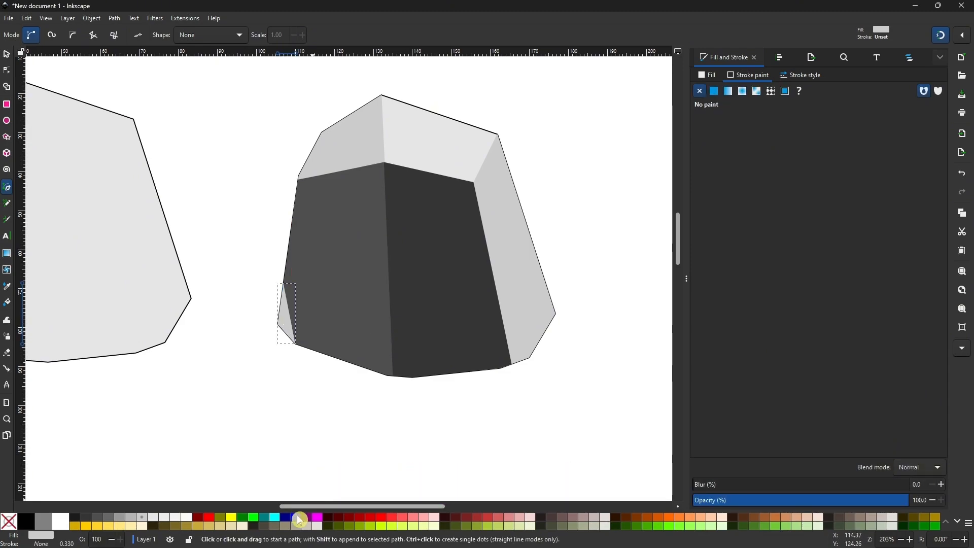
{"action": "left_click", "coordinate": [274, 526]}
{"action": "left_click", "coordinate": [296, 526]}
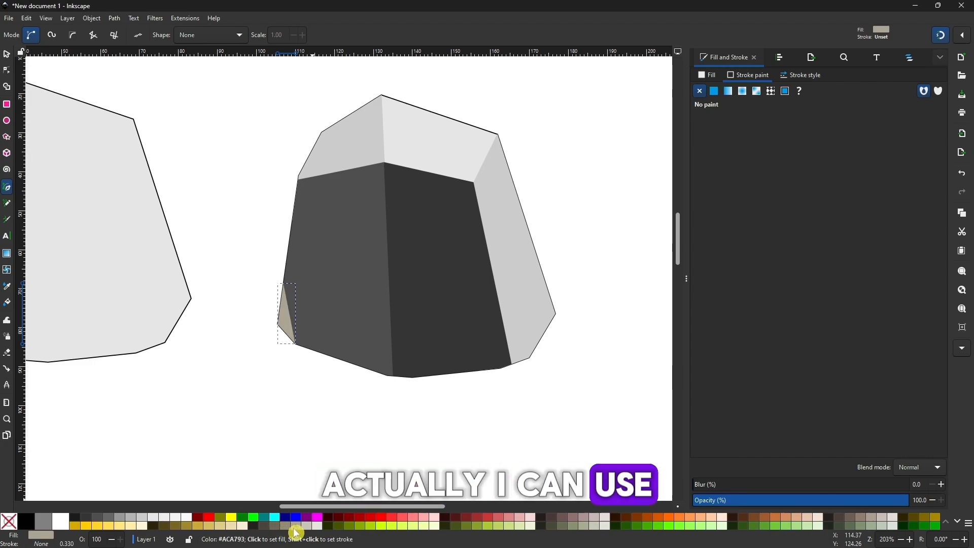
Draw two more small closed corner shapes, one at the bottom between the dark facets and one at the lower-right corner
{"action": "left_click", "coordinate": [392, 376]}
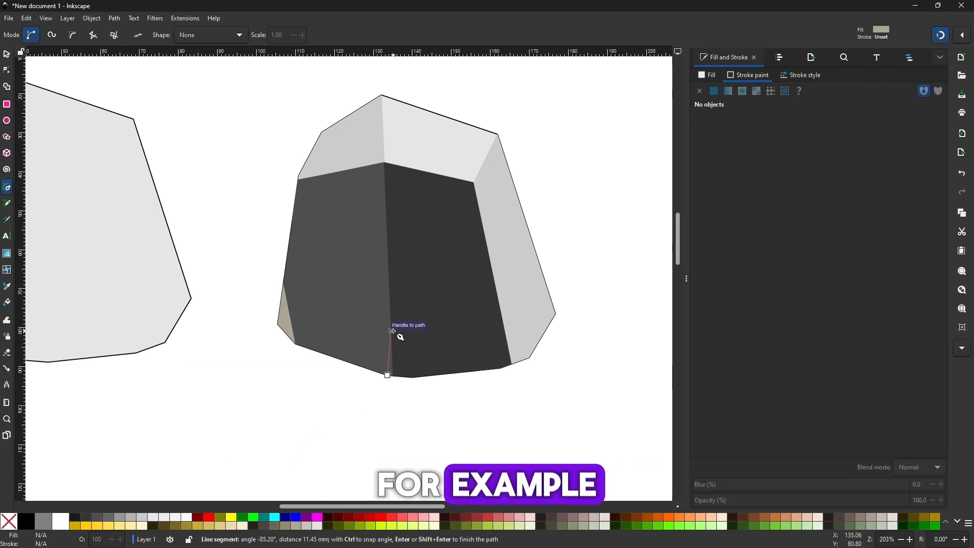
{"action": "left_click", "coordinate": [387, 376]}
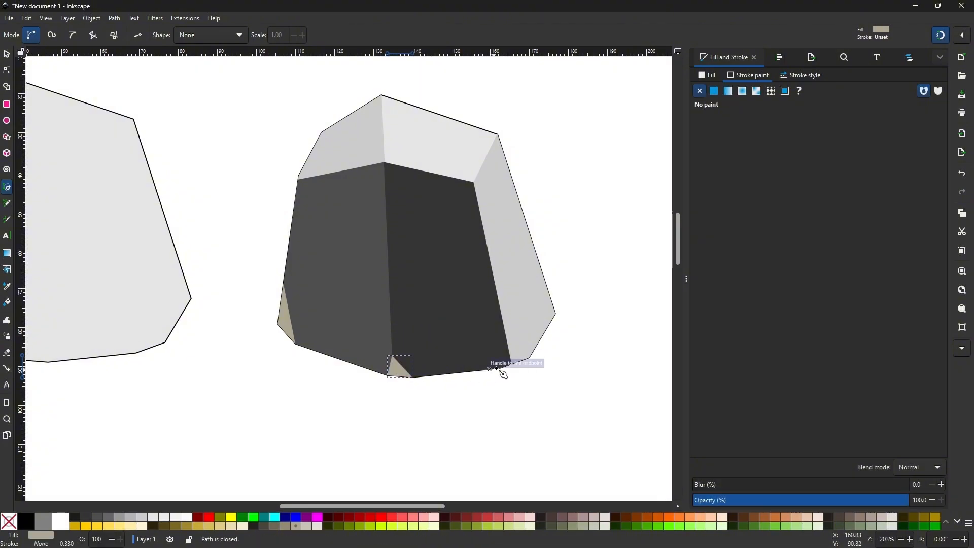
{"action": "left_click", "coordinate": [501, 369]}
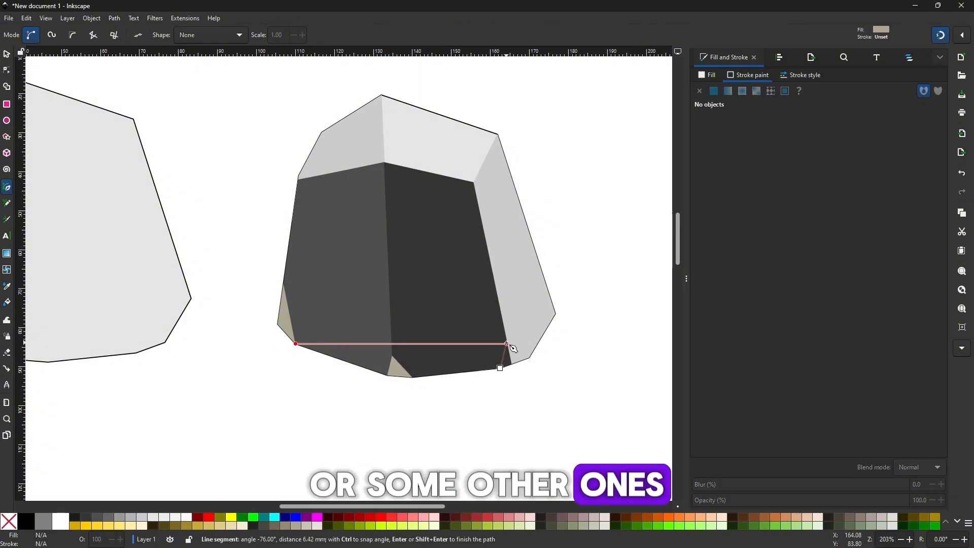
{"action": "left_click", "coordinate": [531, 356]}
{"action": "left_click", "coordinate": [7, 54]}
{"action": "left_click", "coordinate": [165, 158]}
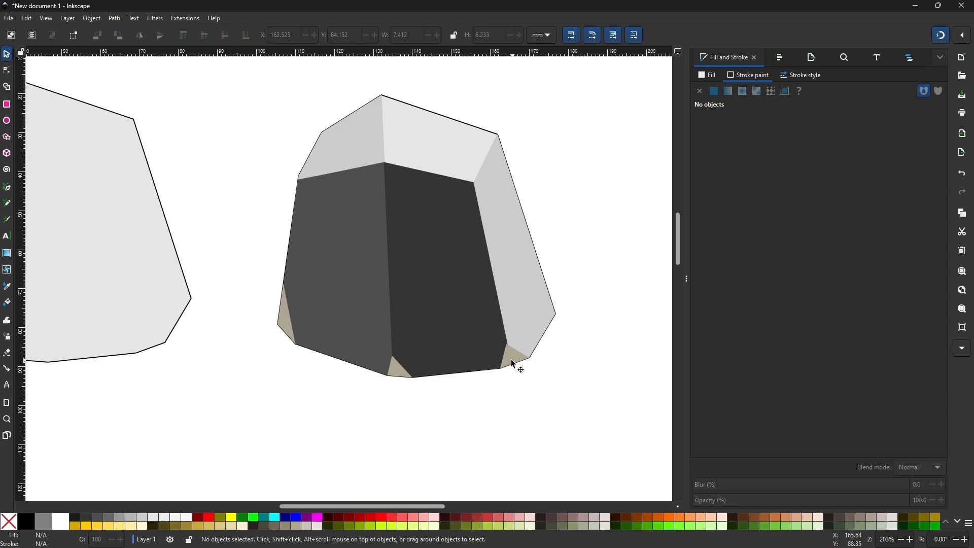
Turn snapping off and raise the bottom triangle's upper node to about X 134.7, Y 85.4 mm
{"action": "left_click_drag", "start_coordinate": [510, 359], "coordinate": [436, 336]}
{"action": "left_click", "coordinate": [437, 335]}
{"action": "key", "text": "plus"}
{"action": "key", "text": "plus"}
{"action": "left_click_drag", "start_coordinate": [546, 361], "coordinate": [425, 323]}
{"action": "key", "text": "n"}
{"action": "left_click_drag", "start_coordinate": [398, 324], "coordinate": [414, 351]}
{"action": "left_click", "coordinate": [493, 373]}
{"action": "scroll", "coordinate": [494, 355], "scroll_direction": "down", "scroll_amount": 3}
{"action": "left_click", "coordinate": [385, 356]}
{"action": "scroll", "coordinate": [386, 355], "scroll_direction": "up", "scroll_amount": 2}
{"action": "left_click", "coordinate": [491, 398]}
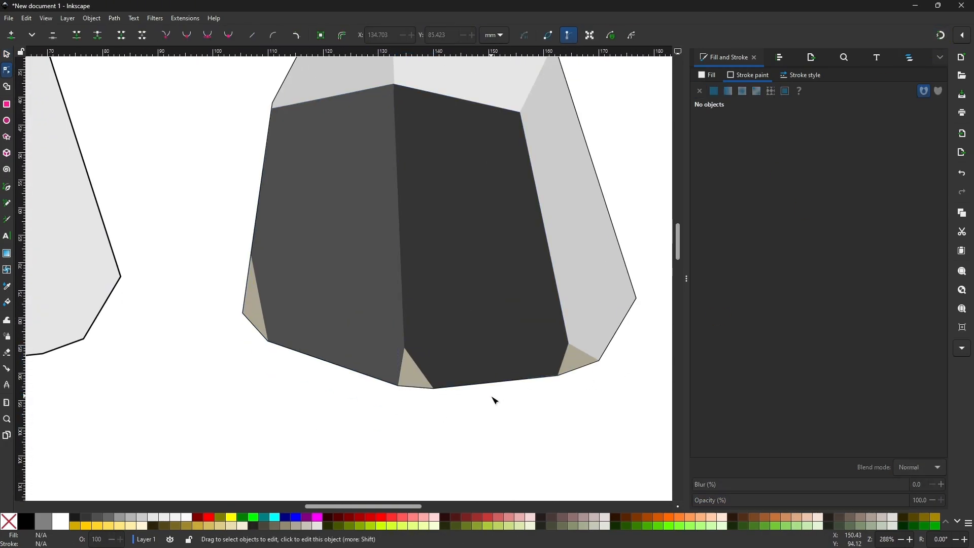
Select all three small corner shapes along the stone's base and fill them with 40% gray
{"action": "scroll", "coordinate": [477, 385], "scroll_direction": "down", "scroll_amount": 2}
{"action": "key", "text": "s"}
{"action": "scroll", "coordinate": [446, 307], "scroll_direction": "down", "scroll_amount": 1}
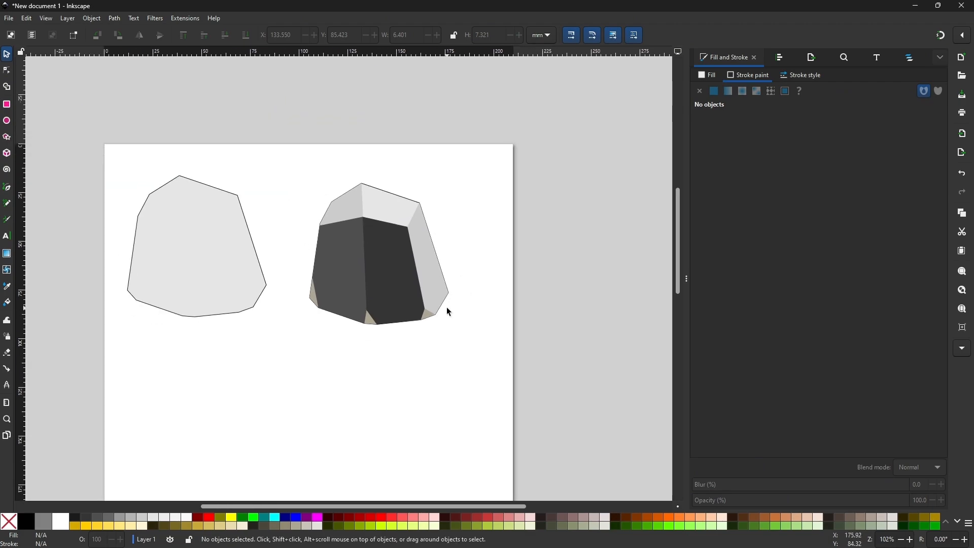
{"action": "scroll", "coordinate": [298, 305], "scroll_direction": "up", "scroll_amount": 1}
{"action": "left_click", "coordinate": [299, 305]}
{"action": "left_click", "coordinate": [379, 336], "text": "shift"}
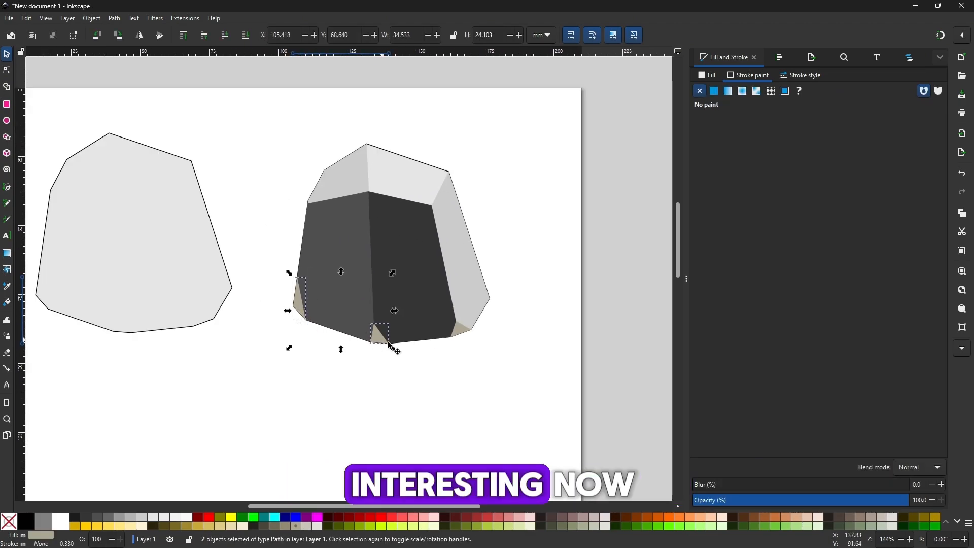
{"action": "left_click", "coordinate": [461, 329], "text": "shift"}
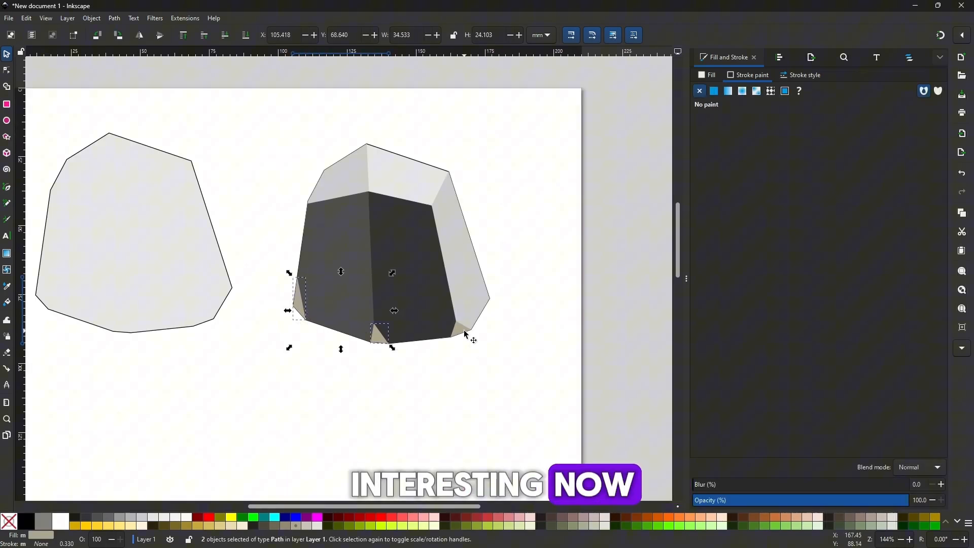
{"action": "left_click", "coordinate": [121, 519]}
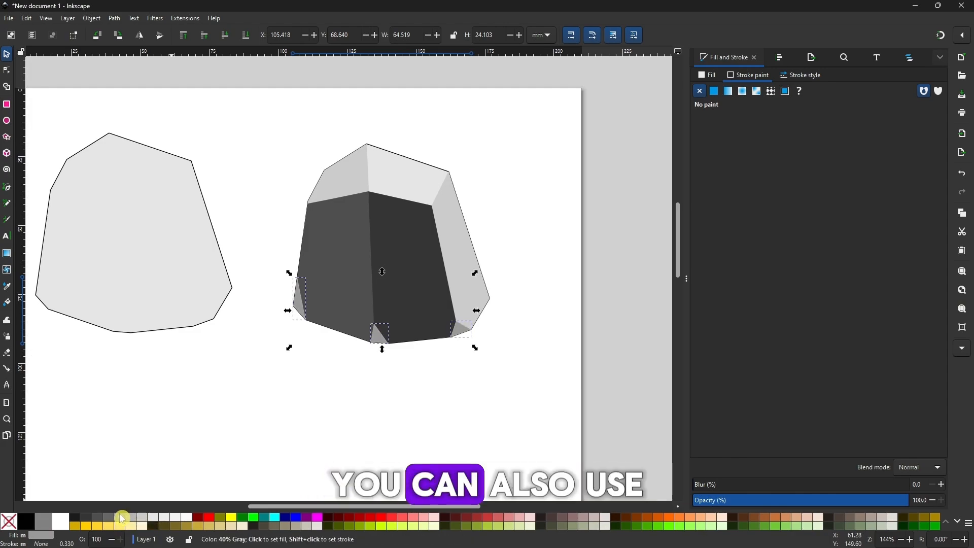
Raise the faceted stone's full outline shape above its facets and remove its fill, leaving only the stroke
{"action": "left_click", "coordinate": [292, 430]}
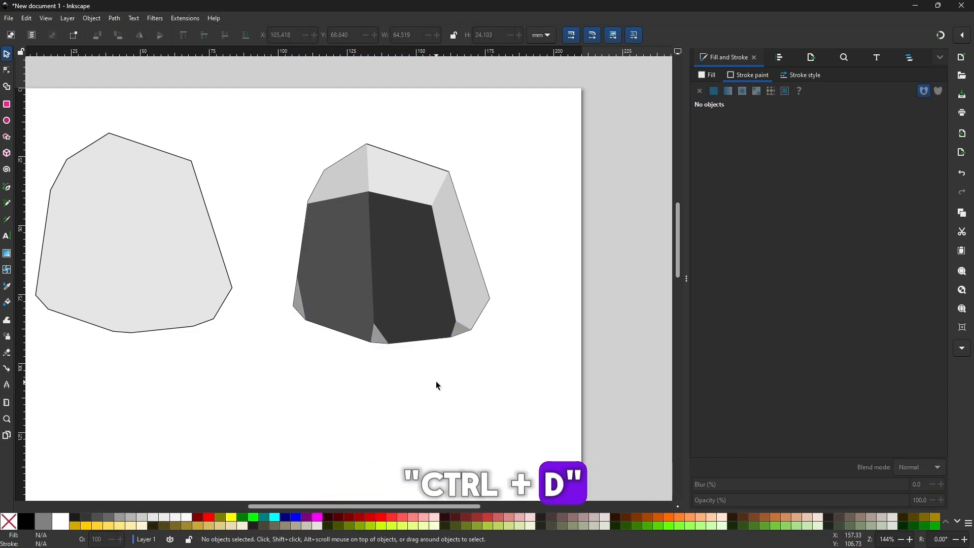
{"action": "left_click", "coordinate": [417, 162]}
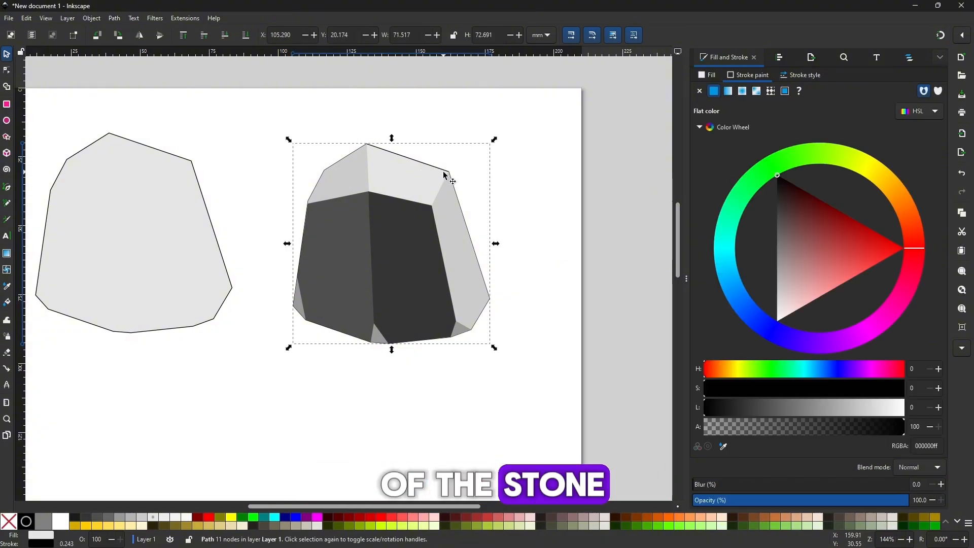
{"action": "key", "text": "Home"}
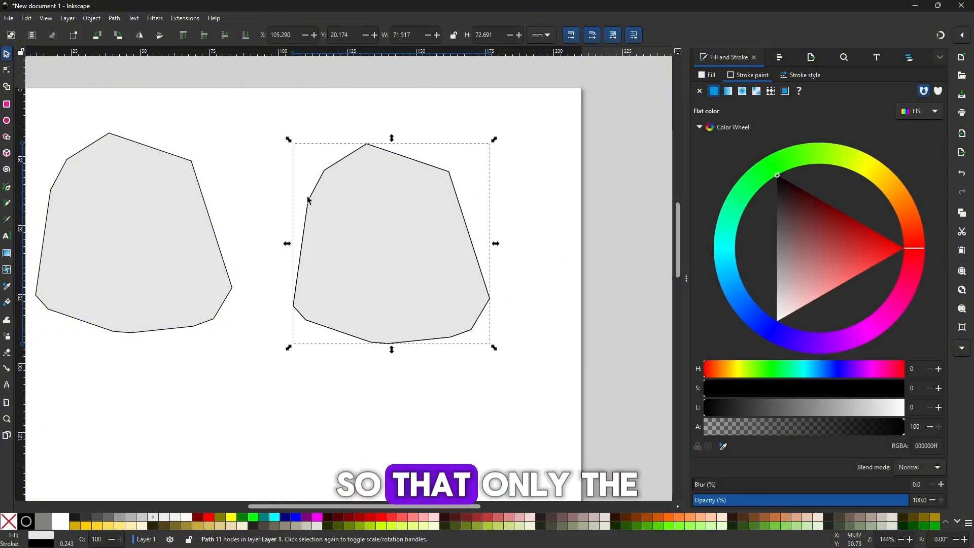
{"action": "left_click", "coordinate": [746, 61]}
{"action": "left_click", "coordinate": [715, 76]}
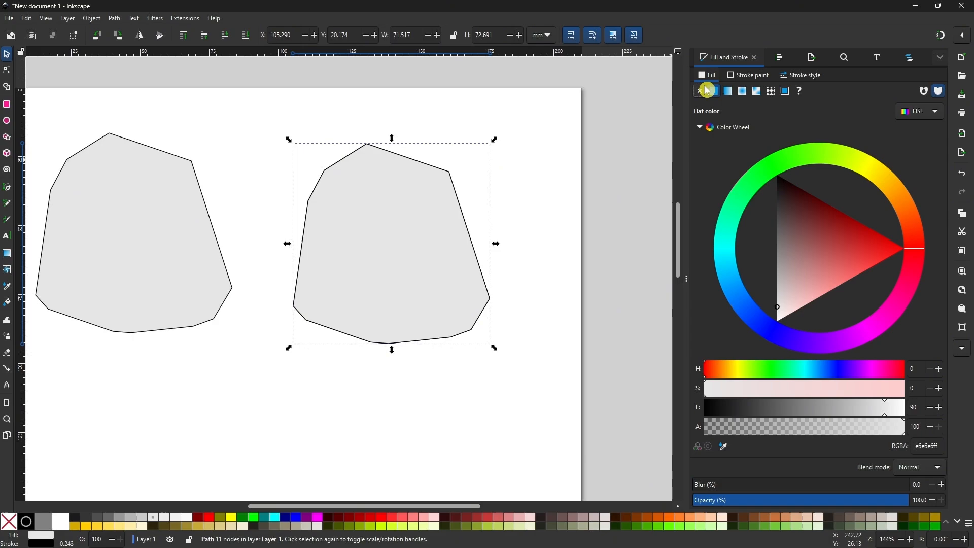
{"action": "left_click", "coordinate": [701, 93]}
{"action": "left_click", "coordinate": [403, 137]}
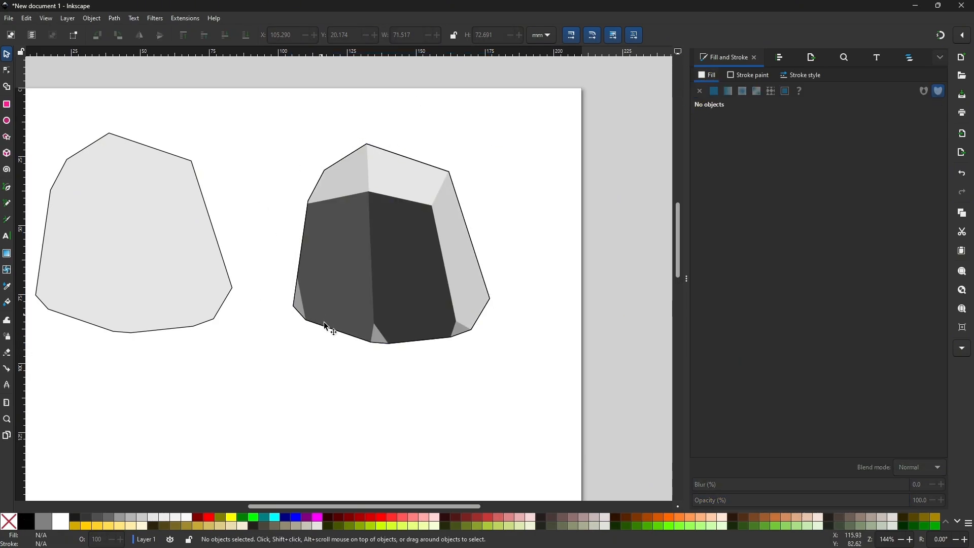
{"action": "scroll", "coordinate": [327, 329], "scroll_direction": "down", "scroll_amount": 2}
{"action": "left_click_drag", "start_coordinate": [298, 199], "coordinate": [472, 355]}
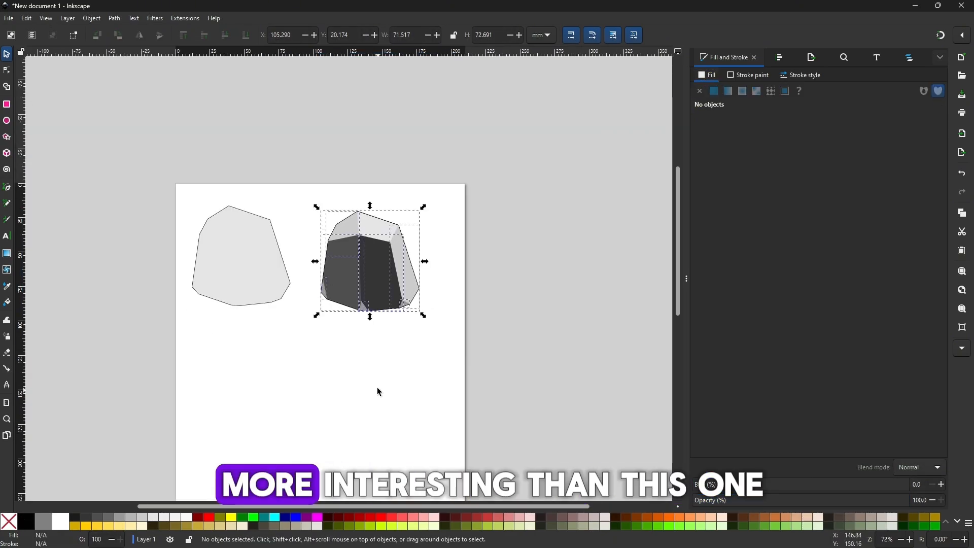
{"action": "left_click", "coordinate": [377, 387]}
{"action": "scroll", "coordinate": [349, 279], "scroll_direction": "up", "scroll_amount": 1}
{"action": "left_click", "coordinate": [183, 235]}
{"action": "left_click", "coordinate": [262, 392]}
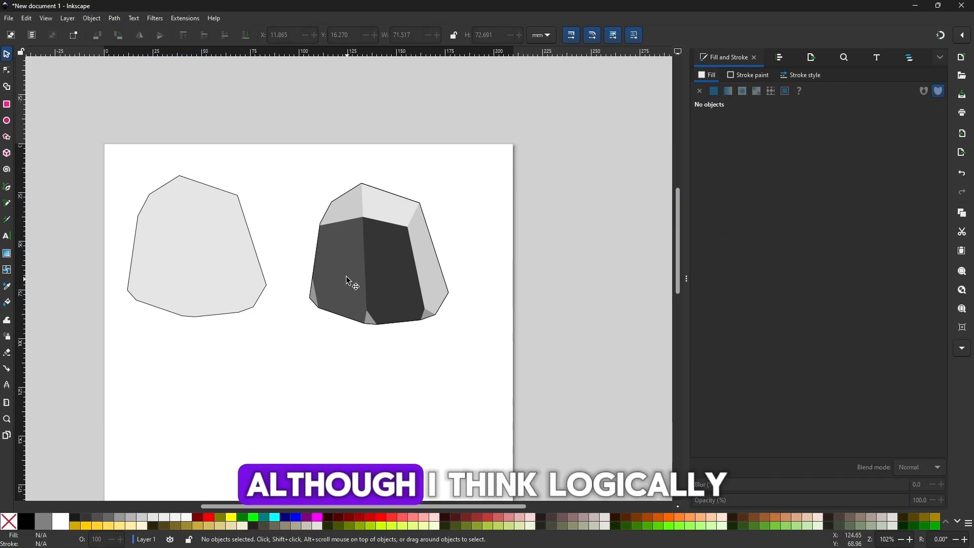
Fill the stone's left dark facet with 80% gray (#333333) and the right dark facet with the lighter gray #4D4D4D
{"action": "left_click", "coordinate": [349, 282]}
{"action": "left_click", "coordinate": [88, 521]}
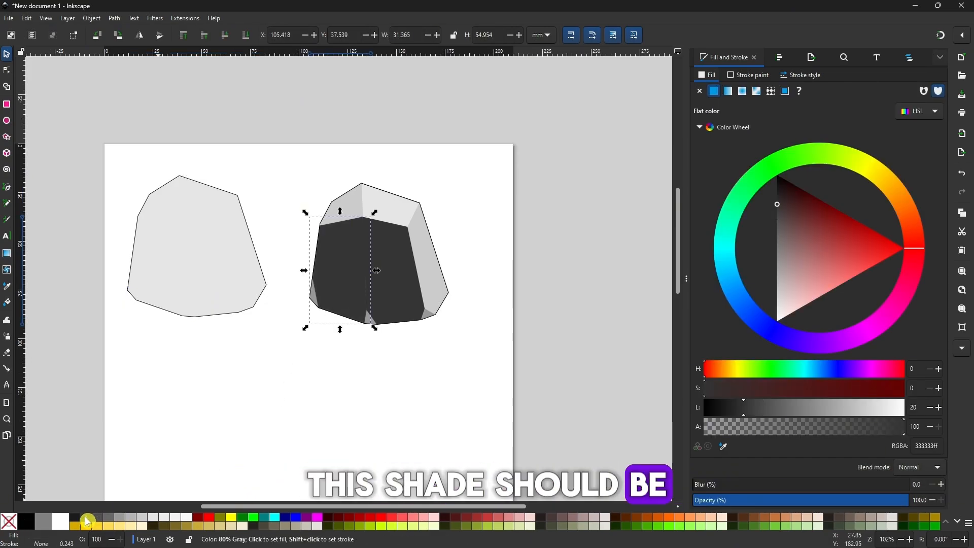
{"action": "left_click", "coordinate": [392, 294]}
{"action": "left_click", "coordinate": [97, 521]}
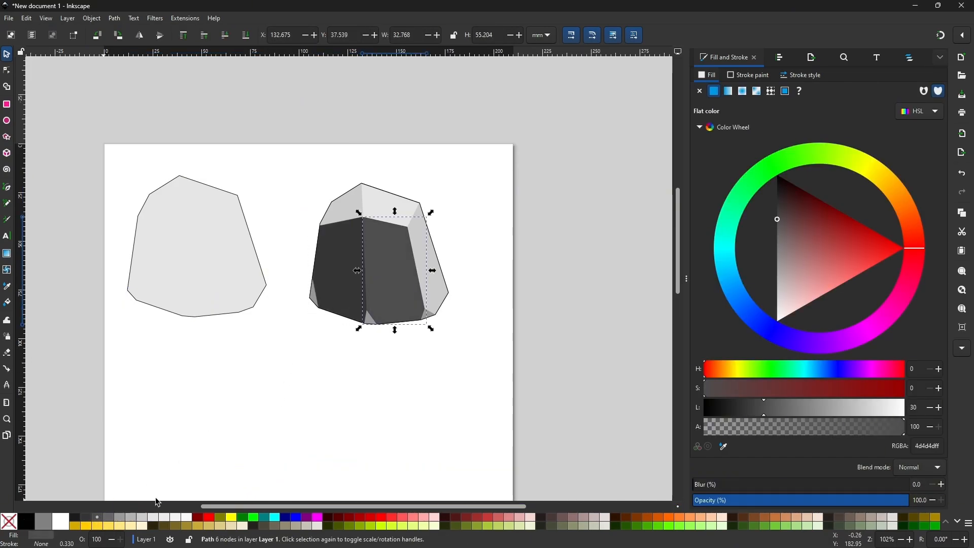
{"action": "left_click", "coordinate": [157, 502]}
{"action": "scroll", "coordinate": [285, 304], "scroll_direction": "down", "scroll_amount": 1}
{"action": "right_click", "coordinate": [353, 383]}
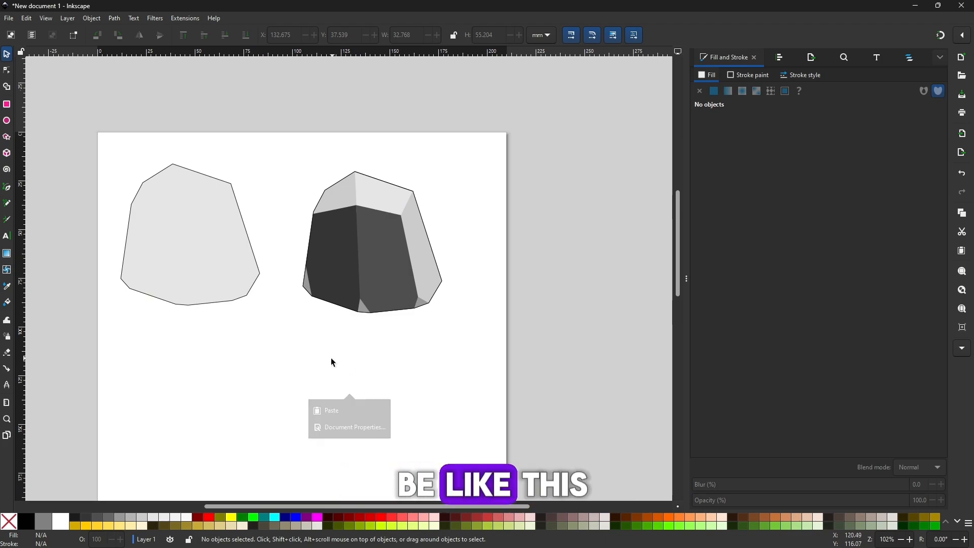
{"action": "left_click", "coordinate": [322, 368]}
{"action": "key", "text": "minus"}
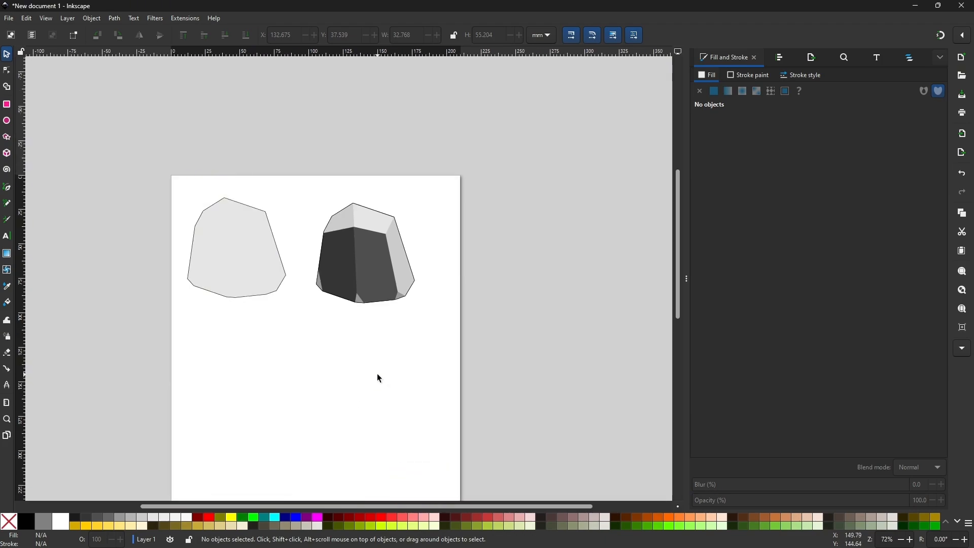
{"action": "left_click_drag", "start_coordinate": [377, 373], "coordinate": [349, 365]}
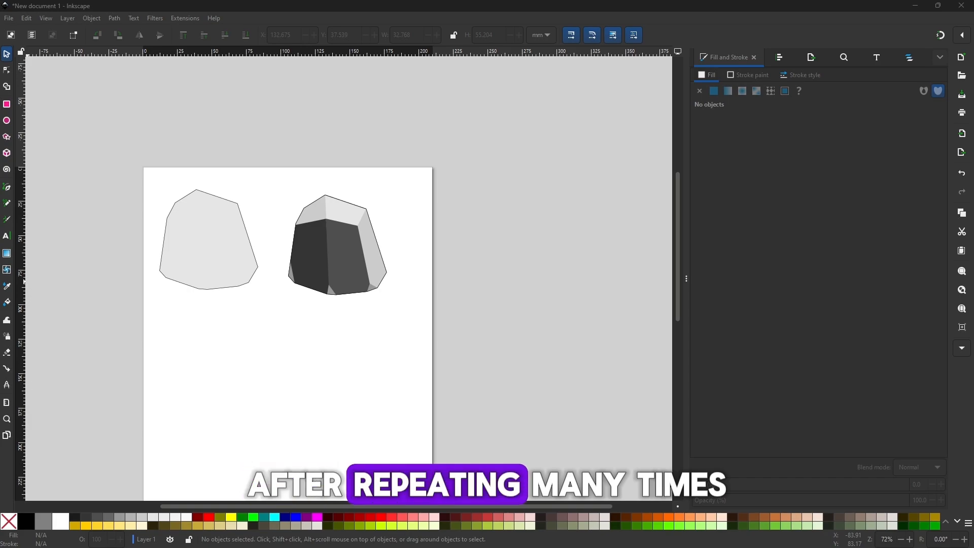
{"action": "left_click_drag", "start_coordinate": [266, 306], "coordinate": [287, 274]}
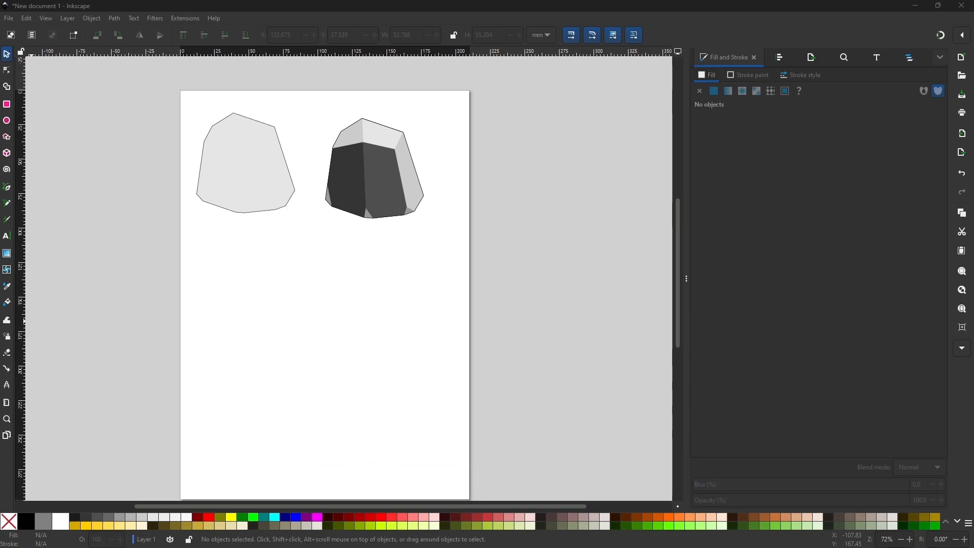
Switch to the image viewer showing plants-4.png, examine how its stones are shaped and shaded, and move the viewer out of the way
{"action": "left_click_drag", "start_coordinate": [2, 152], "coordinate": [300, 76]}
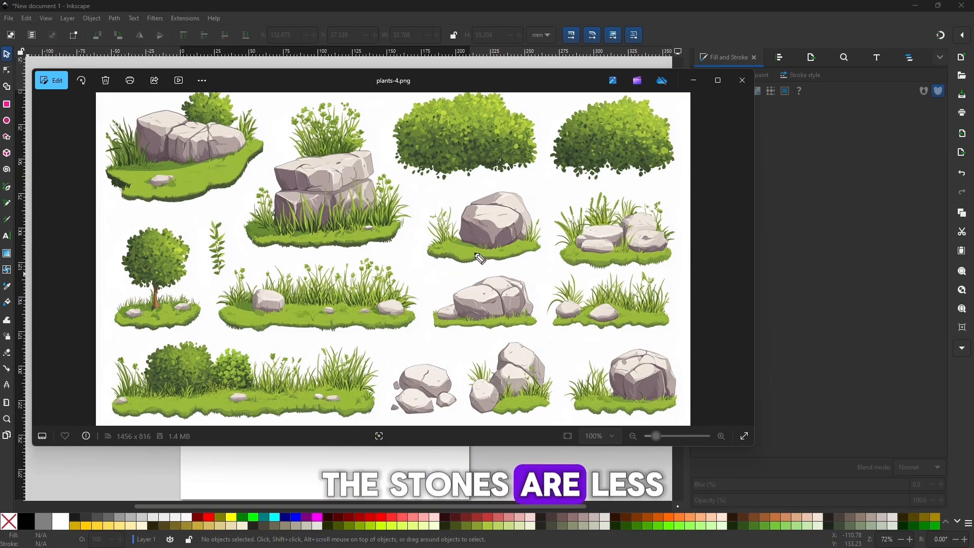
{"action": "mouse_move", "coordinate": [481, 259]}
{"action": "left_mouse_down"}
{"action": "mouse_move", "coordinate": [546, 236]}
{"action": "mouse_move", "coordinate": [537, 192]}
{"action": "mouse_move", "coordinate": [481, 178]}
{"action": "mouse_move", "coordinate": [448, 207]}
{"action": "mouse_move", "coordinate": [453, 247]}
{"action": "mouse_move", "coordinate": [486, 220]}
{"action": "mouse_move", "coordinate": [511, 229]}
{"action": "mouse_move", "coordinate": [496, 241]}
{"action": "mouse_move", "coordinate": [486, 233]}
{"action": "mouse_move", "coordinate": [499, 197]}
{"action": "mouse_move", "coordinate": [484, 199]}
{"action": "mouse_move", "coordinate": [473, 221]}
{"action": "mouse_move", "coordinate": [495, 221]}
{"action": "left_mouse_up"}
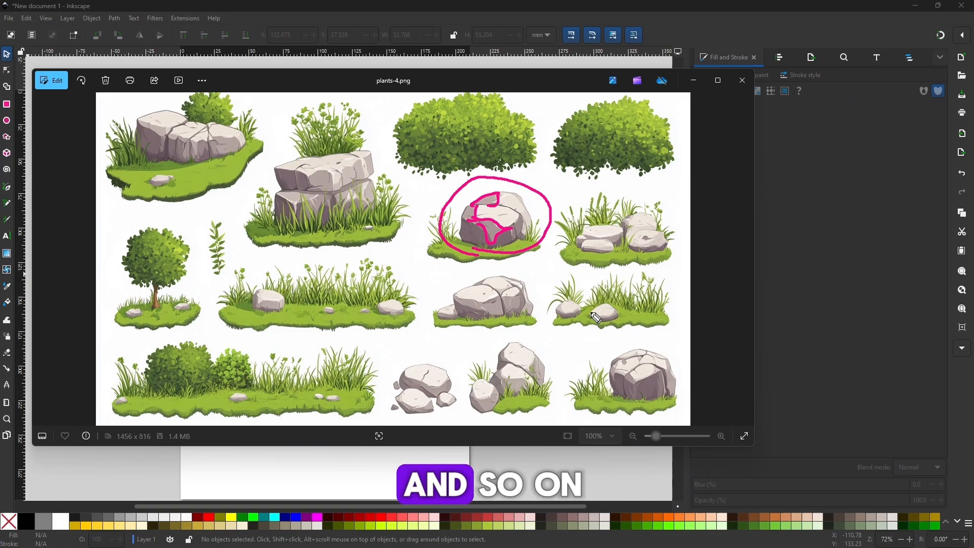
{"action": "key", "text": "Escape"}
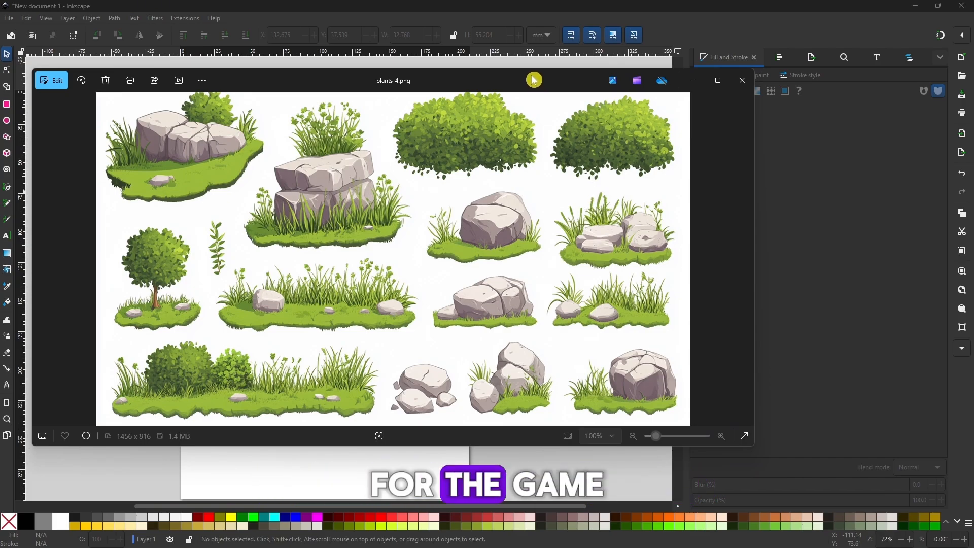
{"action": "left_click_drag", "start_coordinate": [534, 79], "coordinate": [0, 64]}
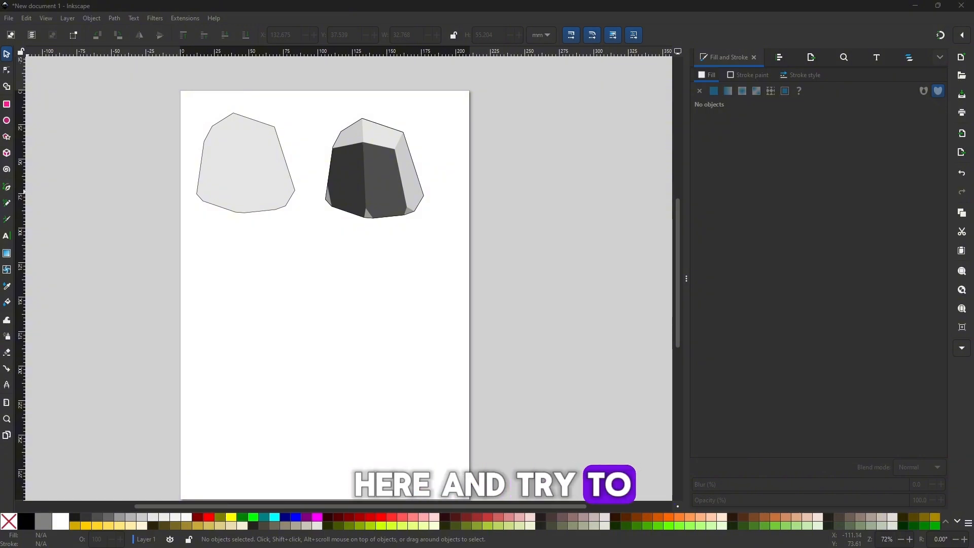
Import the reference image plants-4.png from the Midjourney folder into the document
{"action": "left_click", "coordinate": [10, 20]}
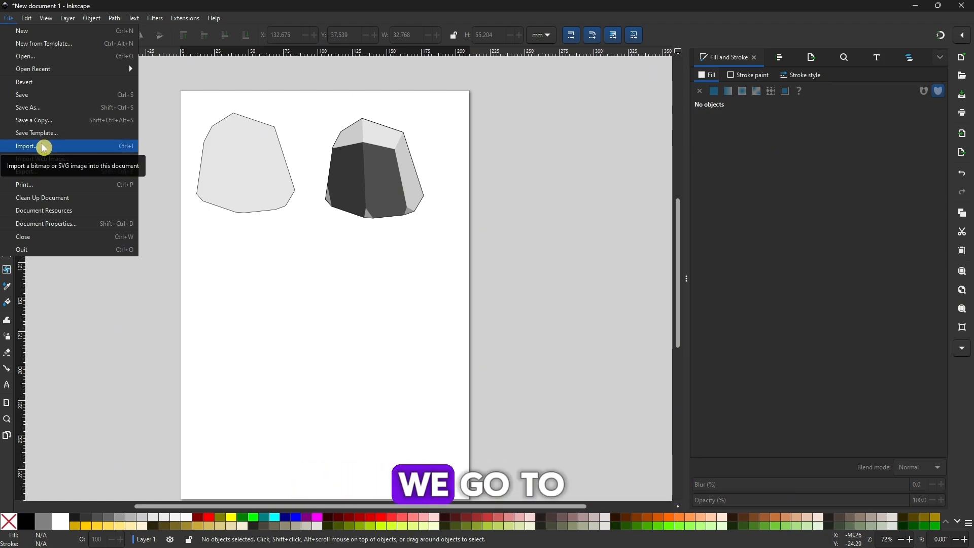
{"action": "left_click", "coordinate": [25, 147]}
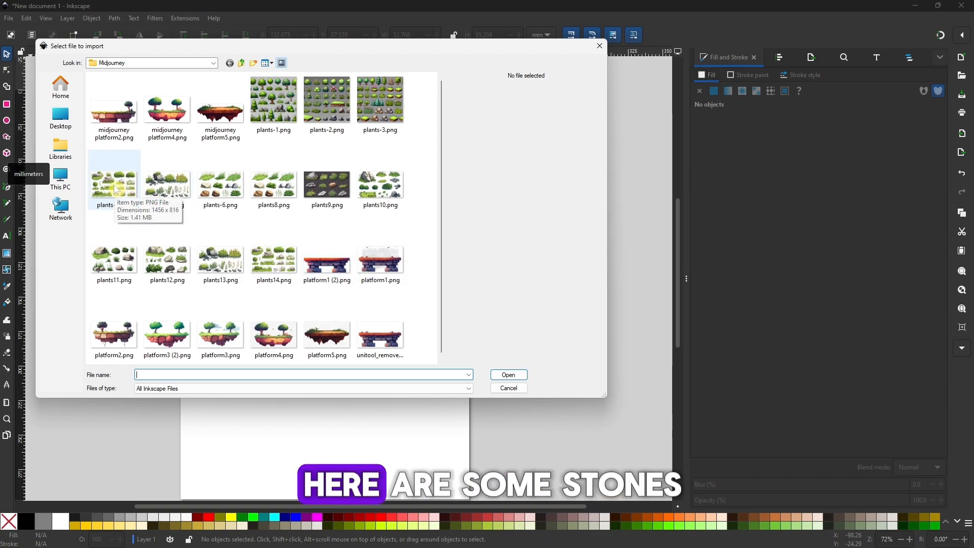
{"action": "left_click", "coordinate": [220, 192]}
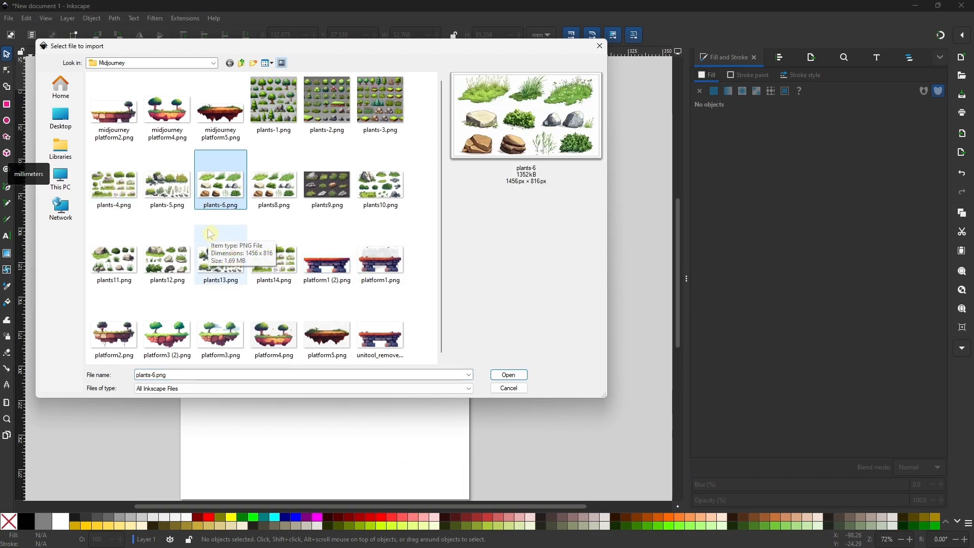
{"action": "left_click", "coordinate": [107, 192]}
{"action": "double_click", "coordinate": [106, 191]}
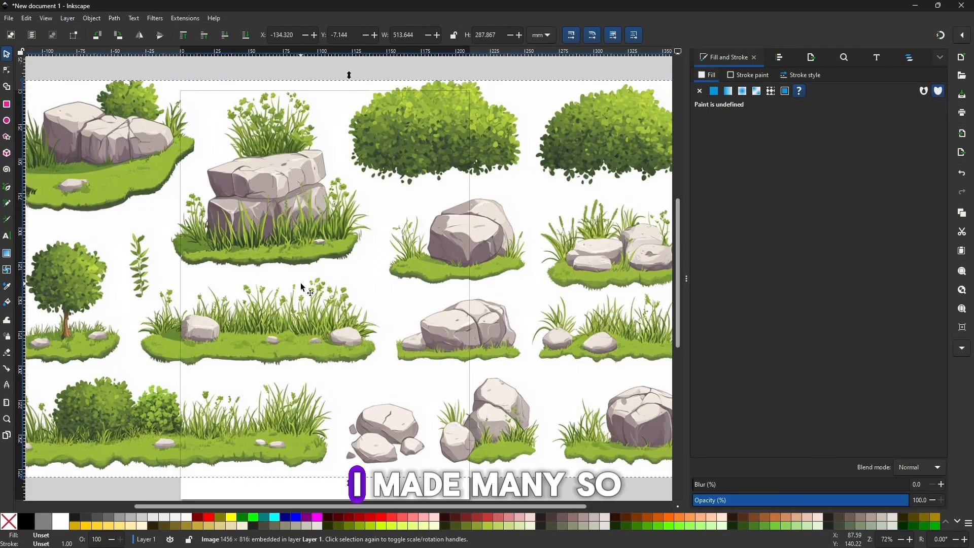
Move the imported reference image below the drawn stones, to about X -276.7, Y 107.7 mm, and deselect it
{"action": "scroll", "coordinate": [525, 168], "scroll_direction": "down", "scroll_amount": 5}
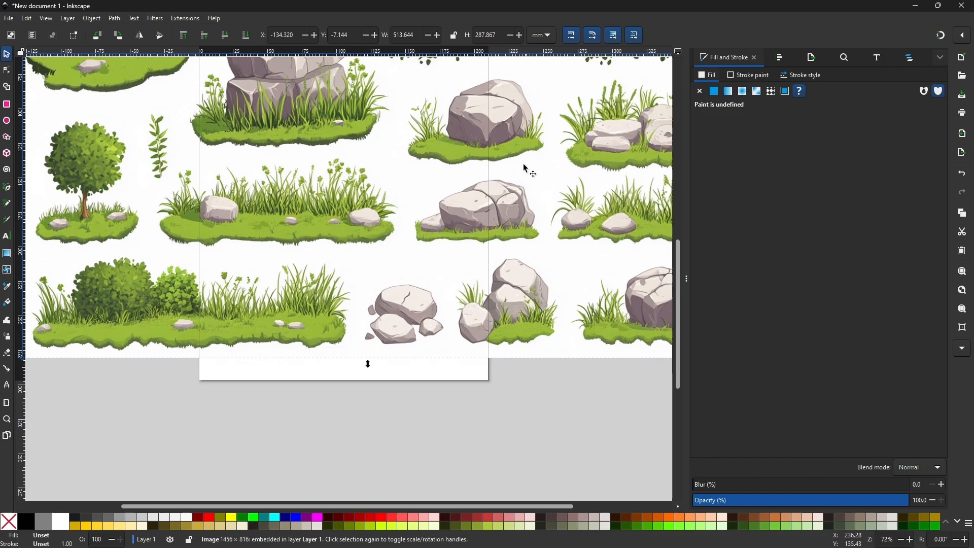
{"action": "left_click_drag", "start_coordinate": [494, 197], "coordinate": [474, 245]}
{"action": "key", "text": "Escape"}
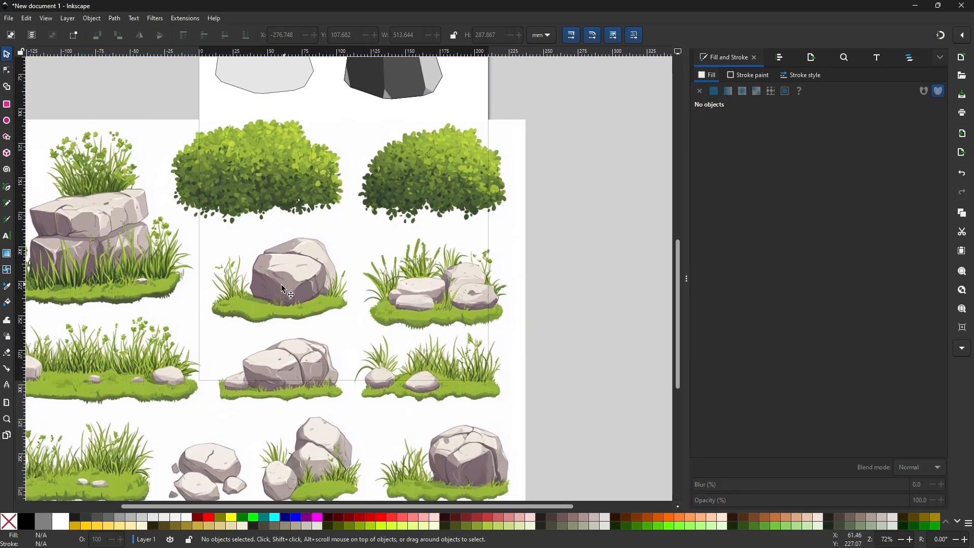
{"action": "key", "text": "plus"}
{"action": "key", "text": "plus"}
{"action": "left_click_drag", "start_coordinate": [291, 291], "coordinate": [346, 274]}
{"action": "key", "text": "minus"}
{"action": "key", "text": "minus"}
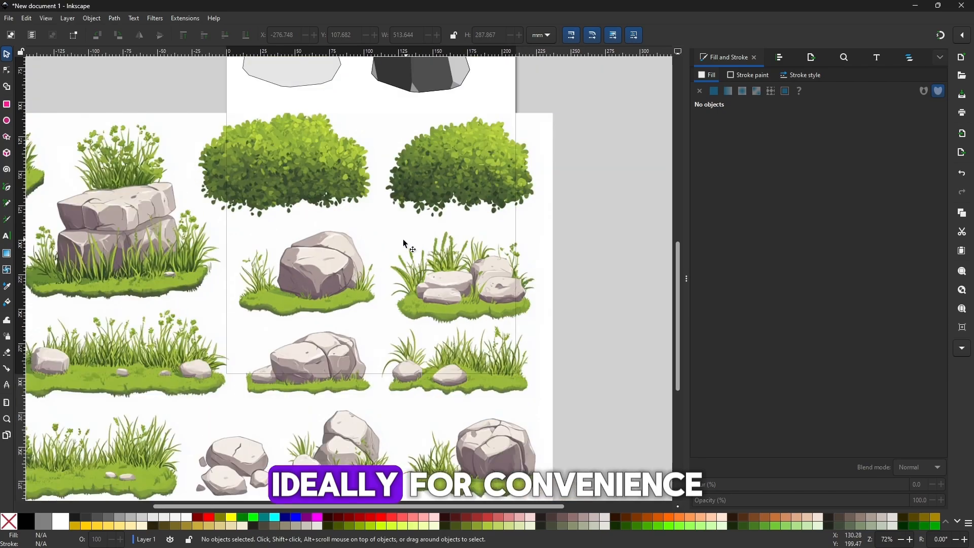
Lock Layer 1 with the stones and the imported image, and add a new layer above it
{"action": "left_click", "coordinate": [912, 61]}
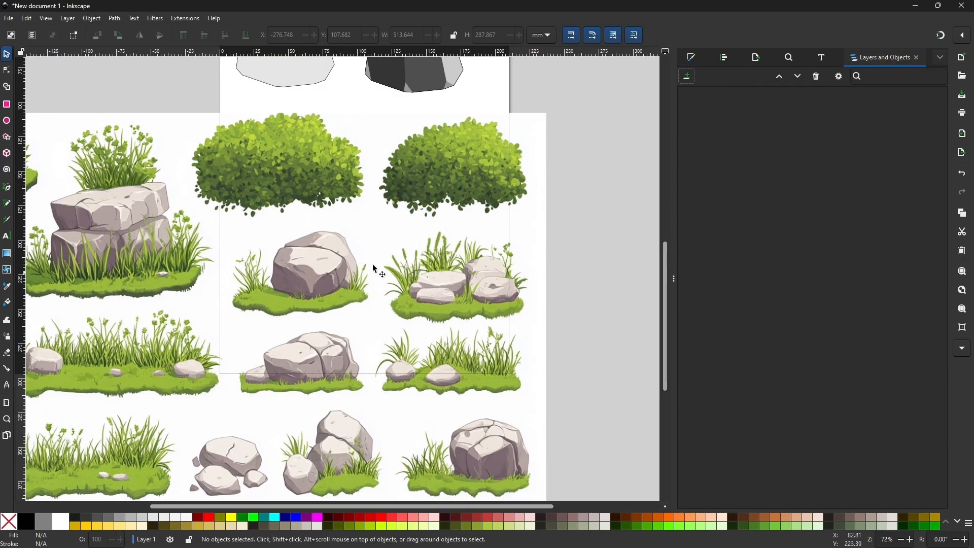
{"action": "left_click", "coordinate": [532, 212]}
{"action": "left_click", "coordinate": [705, 94]}
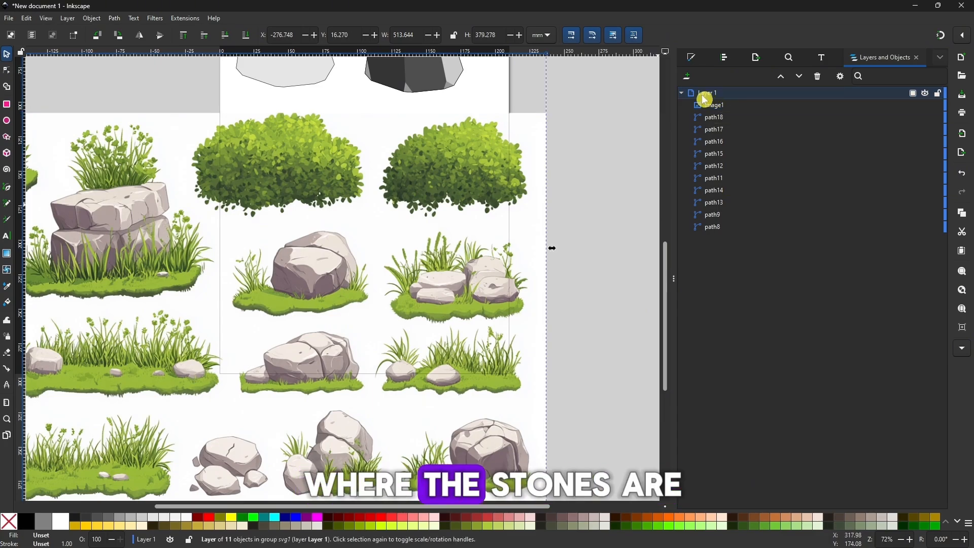
{"action": "left_click", "coordinate": [686, 95]}
{"action": "mouse_move", "coordinate": [767, 104]}
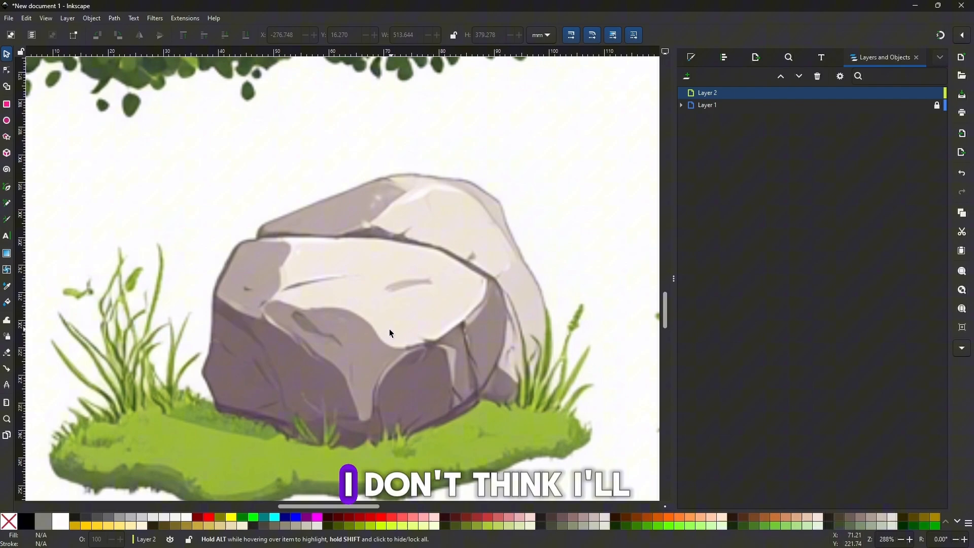
Trace the front boulder of the rock in the reference image's middle row with a closed Pen path about 56 by 38 mm
{"action": "scroll", "coordinate": [395, 317], "scroll_direction": "down", "scroll_amount": 1}
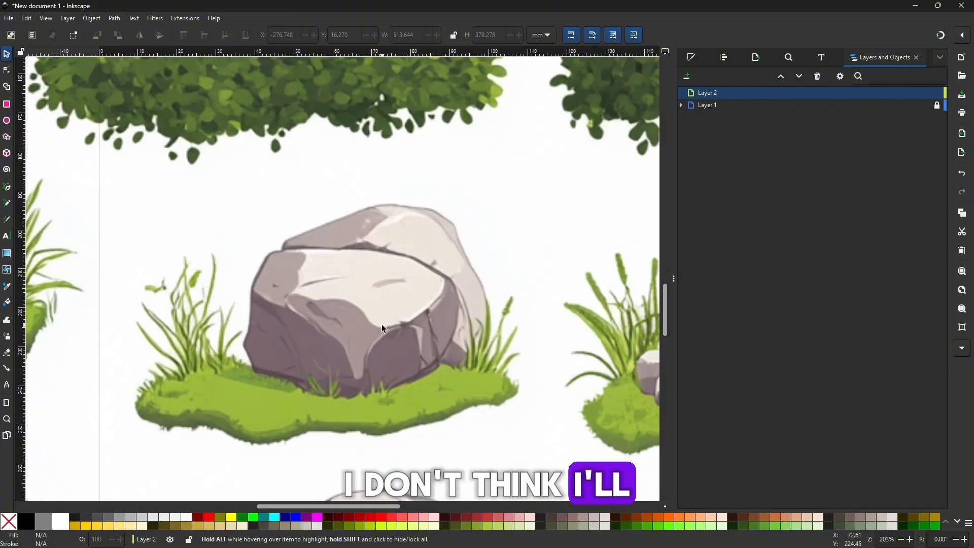
{"action": "left_click", "coordinate": [9, 189]}
{"action": "key", "text": "plus"}
{"action": "left_click", "coordinate": [243, 242]}
{"action": "left_click", "coordinate": [210, 303]}
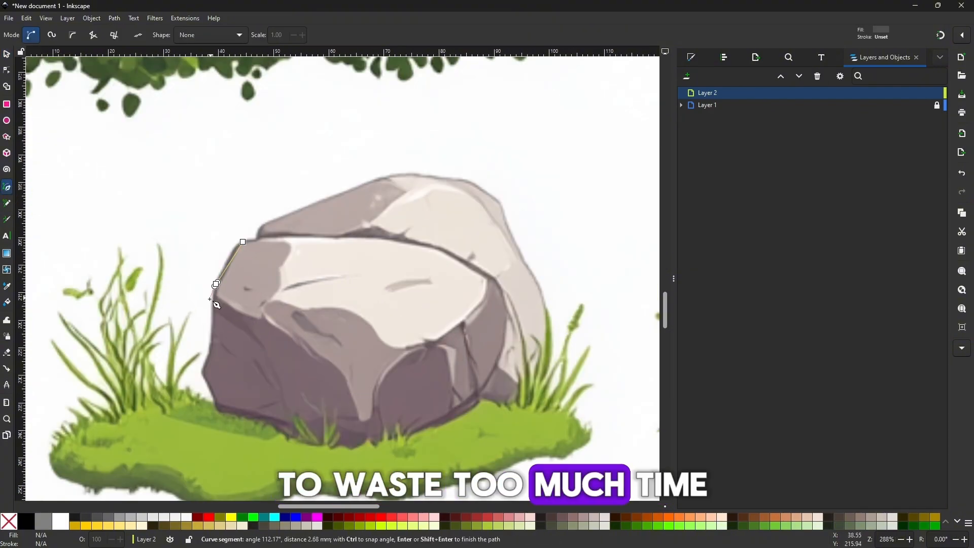
{"action": "left_click", "coordinate": [210, 331]}
{"action": "left_click", "coordinate": [213, 406]}
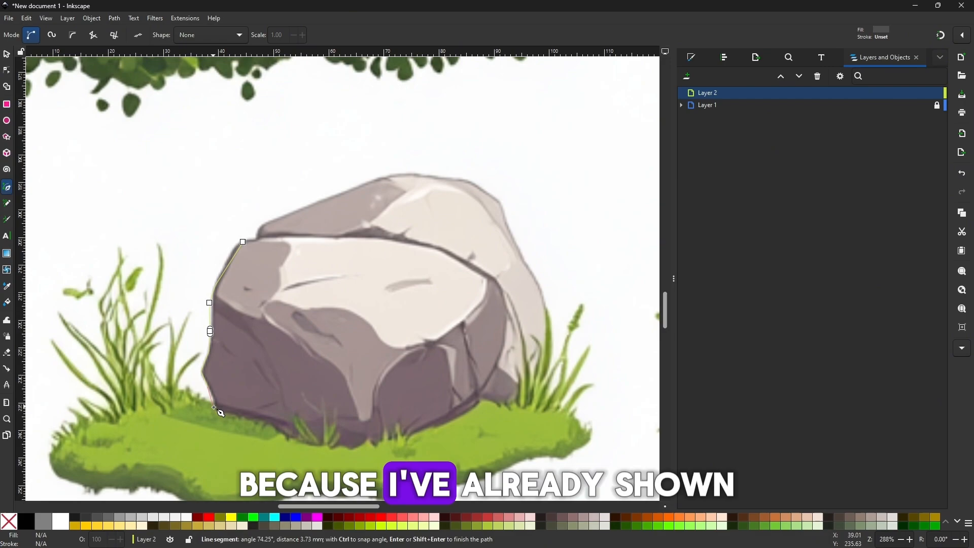
{"action": "left_click", "coordinate": [342, 446]}
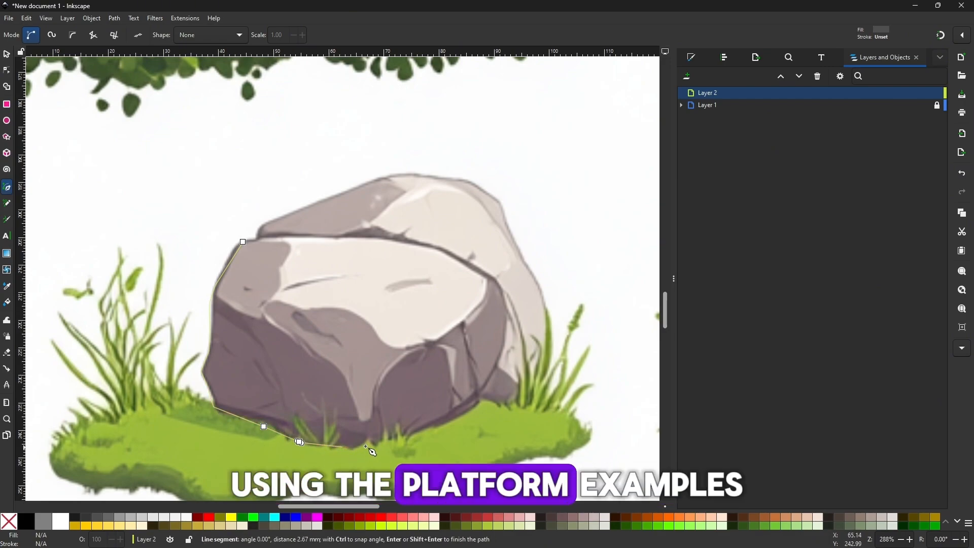
{"action": "left_click", "coordinate": [384, 443]}
{"action": "left_click", "coordinate": [461, 414]}
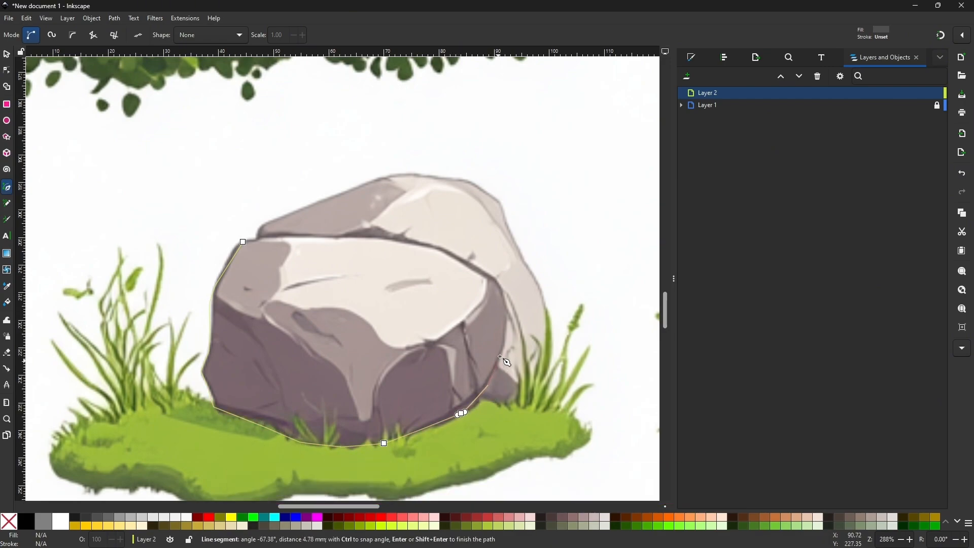
{"action": "left_click", "coordinate": [430, 245]}
{"action": "left_click", "coordinate": [243, 242]}
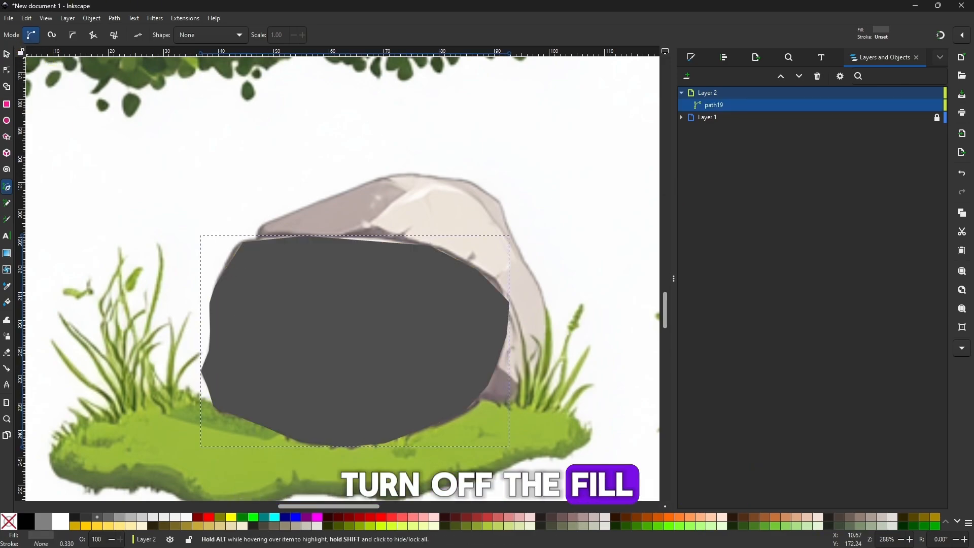
Remove the fill from the traced front boulder path and give it a flat black stroke
{"action": "left_click", "coordinate": [11, 55]}
{"action": "left_click", "coordinate": [694, 60]}
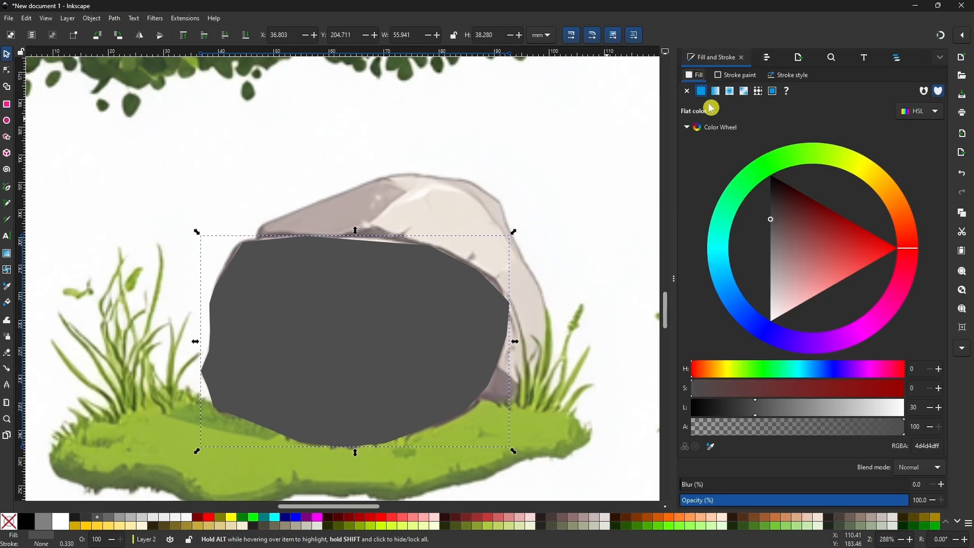
{"action": "left_click", "coordinate": [687, 91]}
{"action": "left_click", "coordinate": [737, 75]}
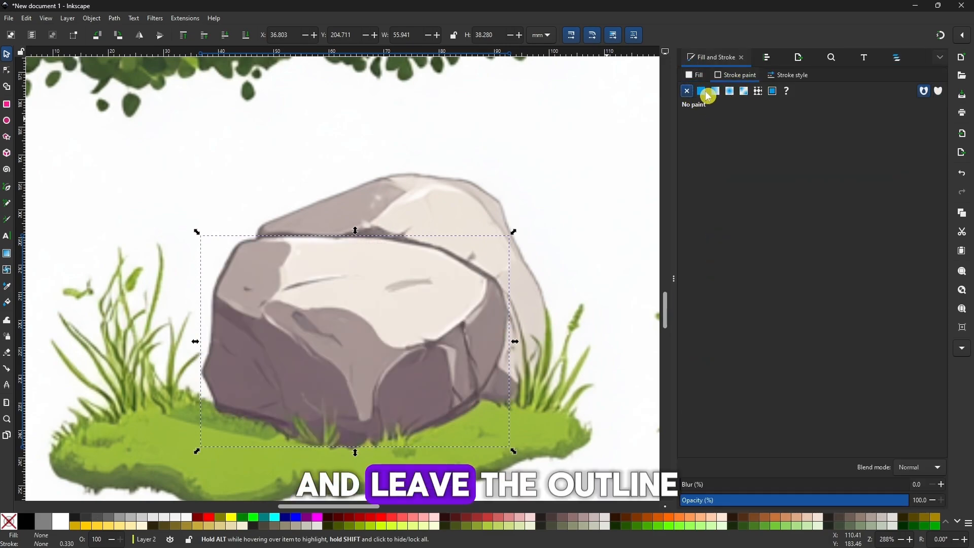
{"action": "left_click", "coordinate": [701, 92]}
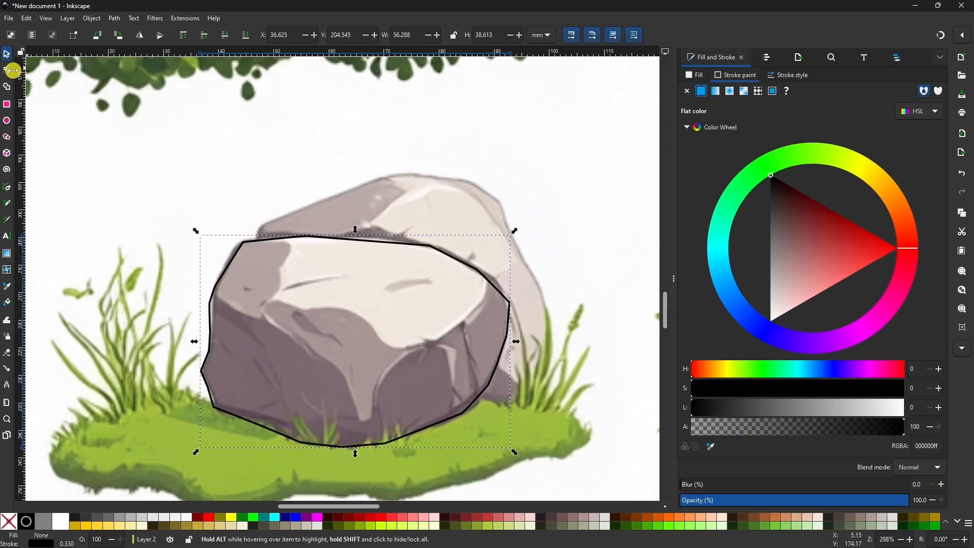
Make the nodes of the front boulder outline auto-smooth along its upper and lower edges, and deselect the path
{"action": "key", "text": "n"}
{"action": "left_click_drag", "start_coordinate": [556, 191], "coordinate": [197, 346]}
{"action": "left_click", "coordinate": [231, 37]}
{"action": "key", "text": "Insert"}
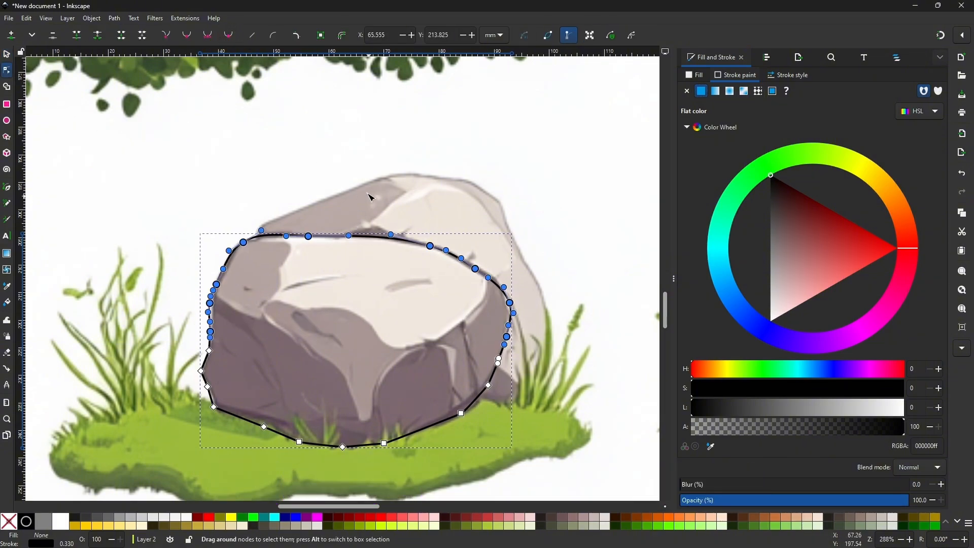
{"action": "left_click_drag", "start_coordinate": [152, 324], "coordinate": [150, 322]}
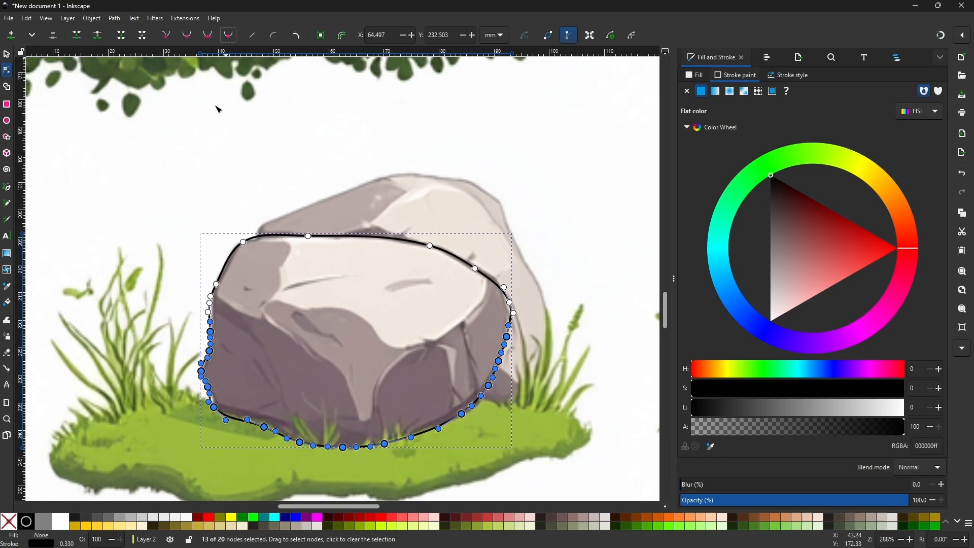
{"action": "left_click", "coordinate": [196, 140]}
{"action": "left_click", "coordinate": [195, 141]}
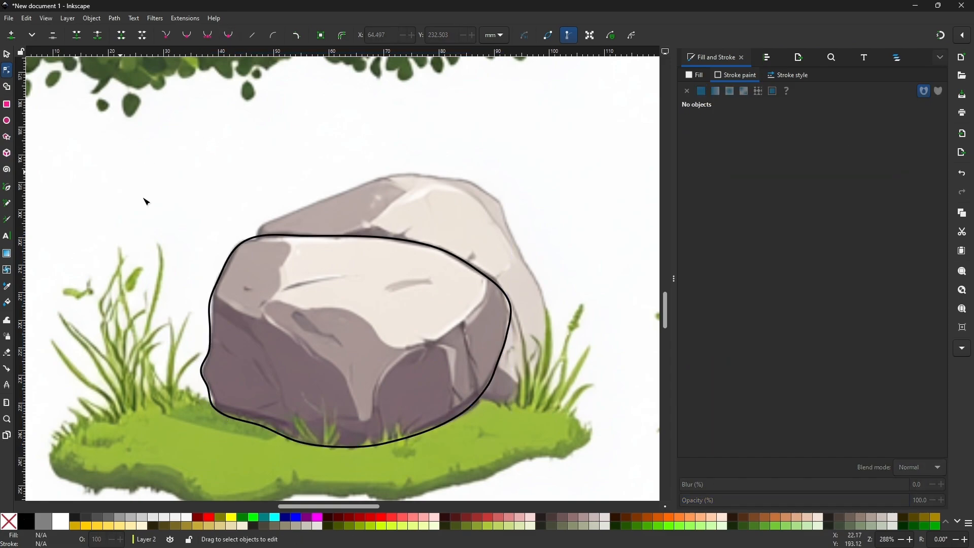
Trace the shadow patch at the boulder's upper-left corner with a closed path about 16 by 16 mm, and auto-smooth its inner nodes
{"action": "left_click", "coordinate": [7, 186]}
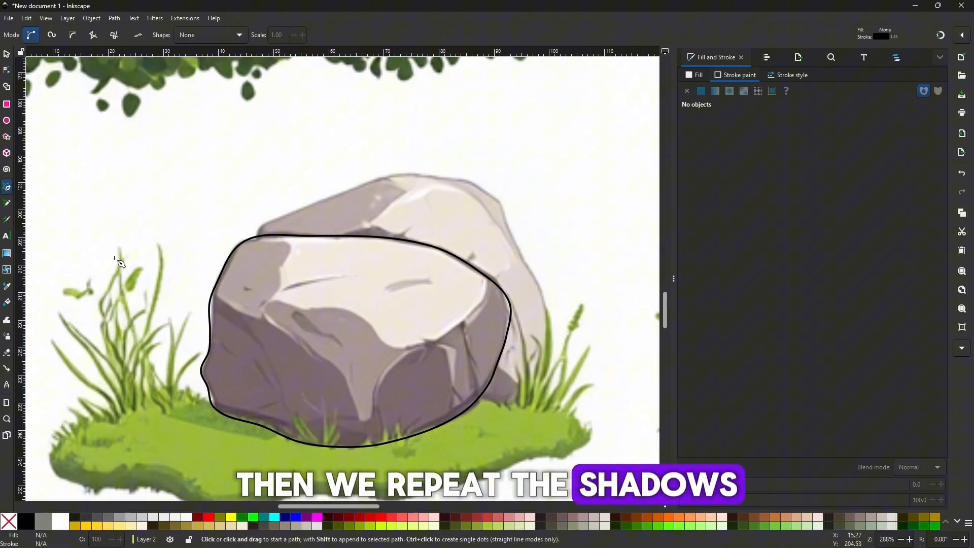
{"action": "left_click", "coordinate": [259, 317]}
{"action": "left_click", "coordinate": [281, 275]}
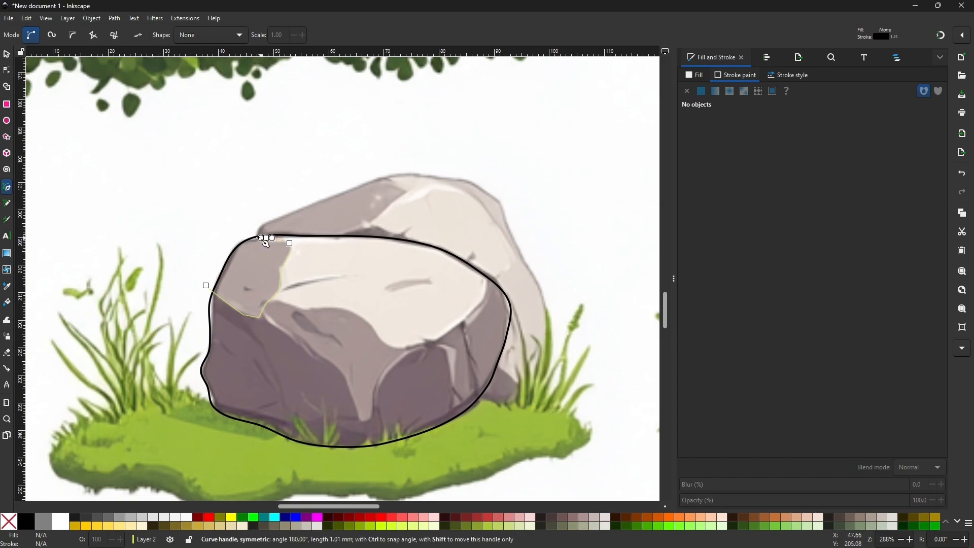
{"action": "left_click_drag", "start_coordinate": [216, 252], "coordinate": [211, 259]}
{"action": "left_click", "coordinate": [205, 286]}
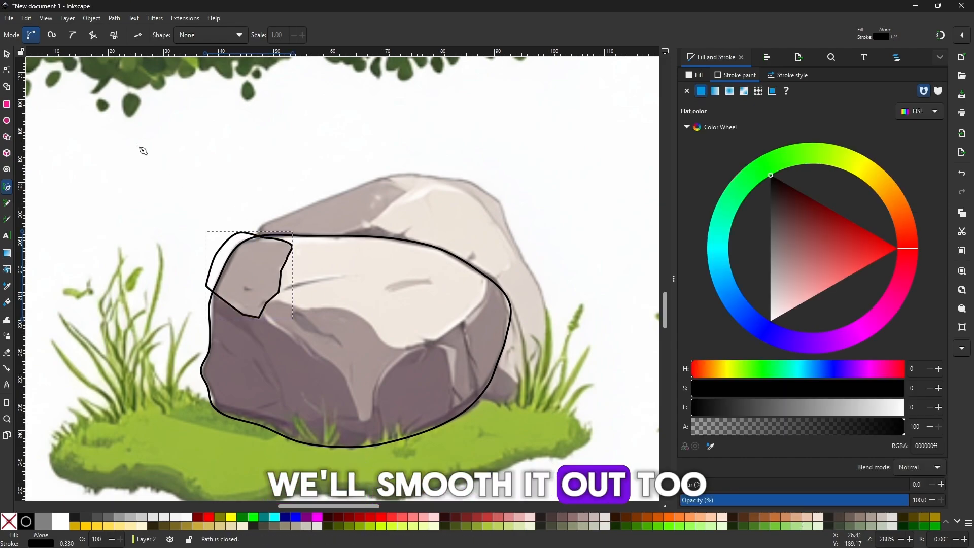
{"action": "left_click", "coordinate": [7, 72]}
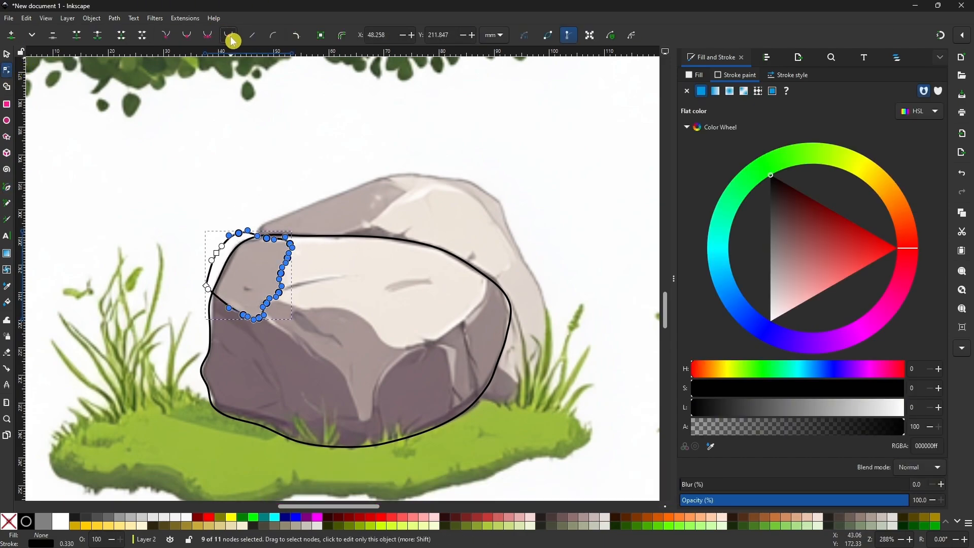
{"action": "left_click", "coordinate": [8, 55]}
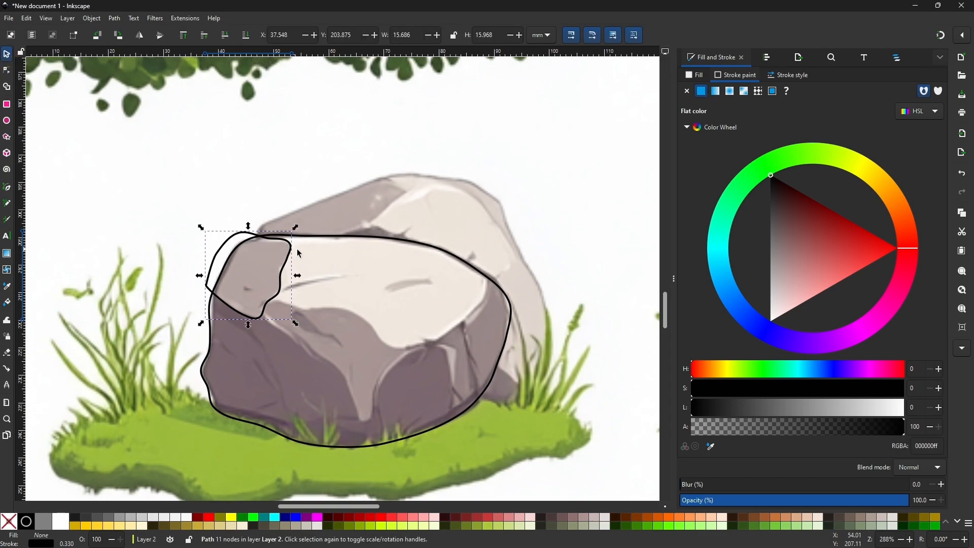
Duplicate the boulder outline and intersect the copy with the upper-left shadow patch, trimming the patch to the boulder's edge
{"action": "left_click", "coordinate": [342, 236]}
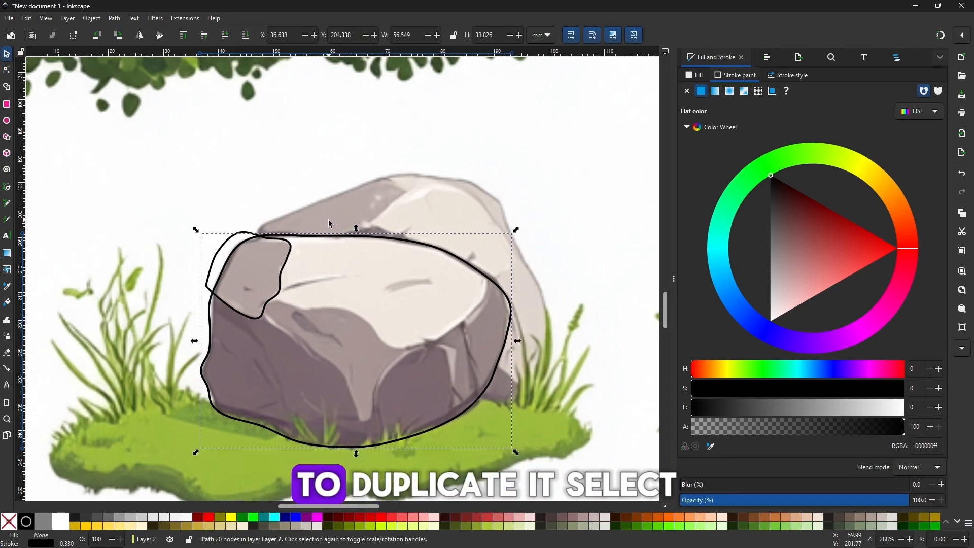
{"action": "left_click", "coordinate": [227, 248], "text": "shift"}
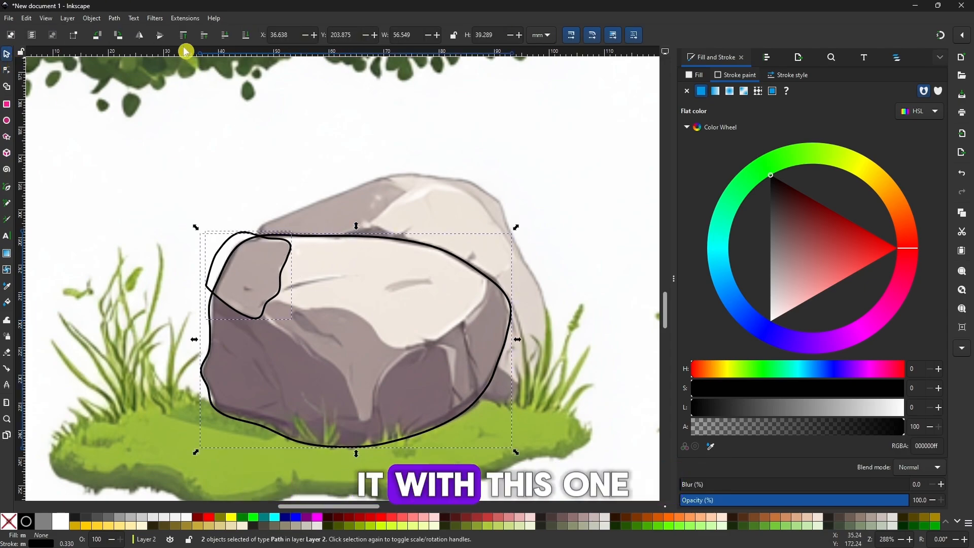
{"action": "left_click", "coordinate": [114, 19]}
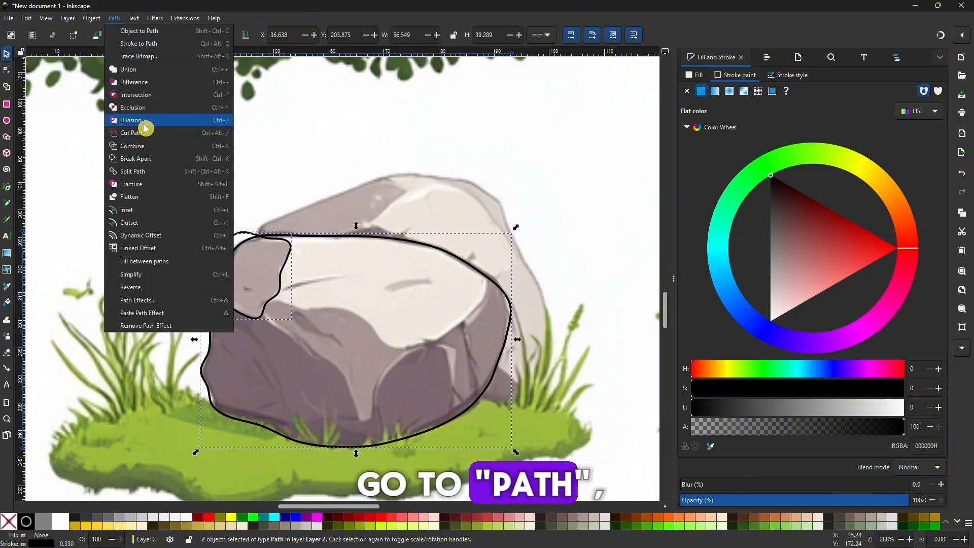
{"action": "left_click", "coordinate": [154, 96]}
{"action": "left_click", "coordinate": [124, 165]}
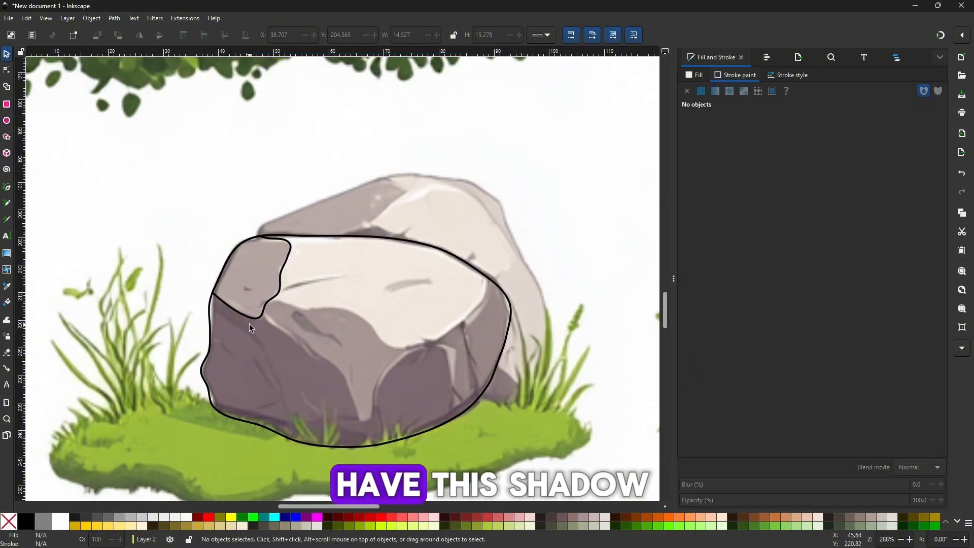
Fill the trimmed upper-left shadow patch with the gray-brown color sampled from the reference image
{"action": "left_click", "coordinate": [253, 317]}
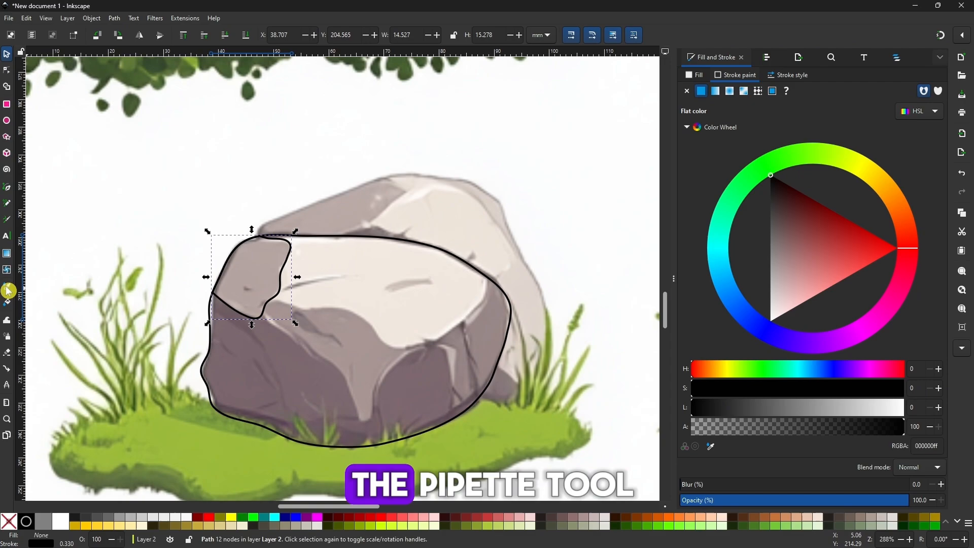
{"action": "key", "text": "d"}
{"action": "left_click", "coordinate": [247, 278]}
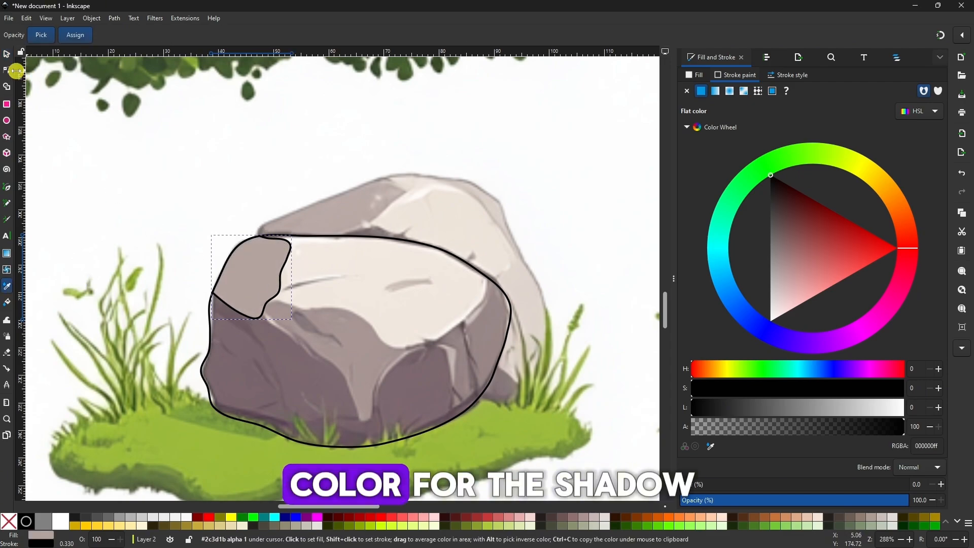
{"action": "left_click", "coordinate": [6, 55]}
Trace the boulder's light top face with a closed Pen path about 46 by 25 mm that extends past the upper outline
{"action": "left_click", "coordinate": [7, 187]}
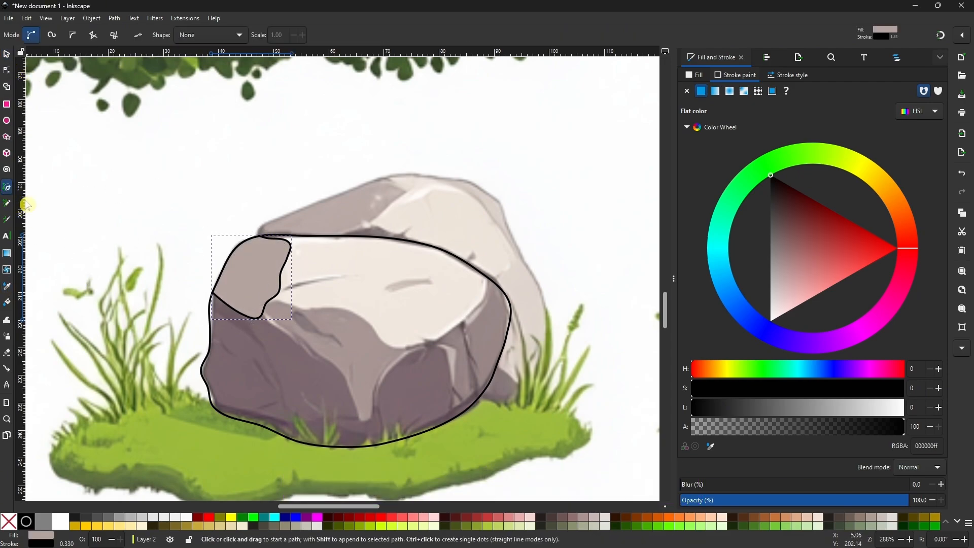
{"action": "left_click", "coordinate": [268, 304]}
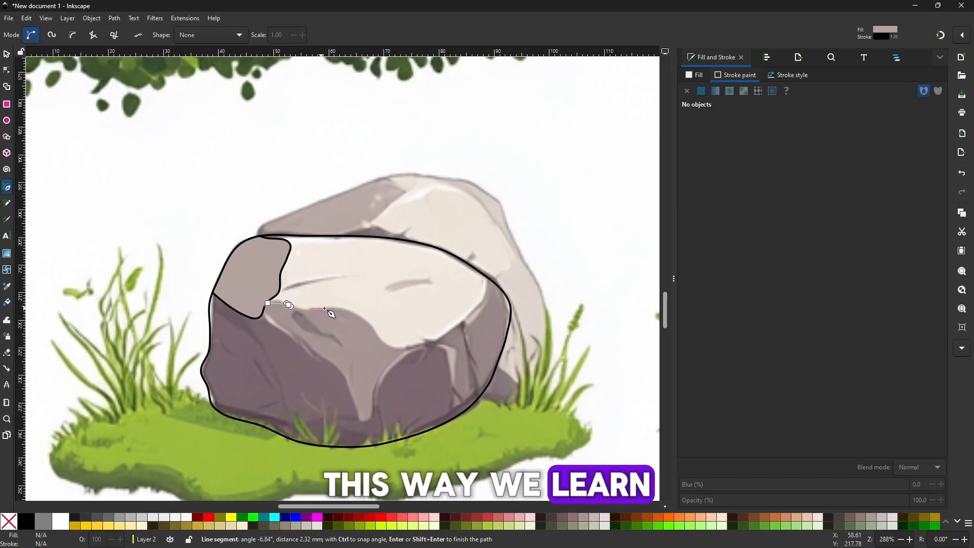
{"action": "left_click_drag", "start_coordinate": [309, 309], "coordinate": [326, 308]}
{"action": "left_click", "coordinate": [437, 337]}
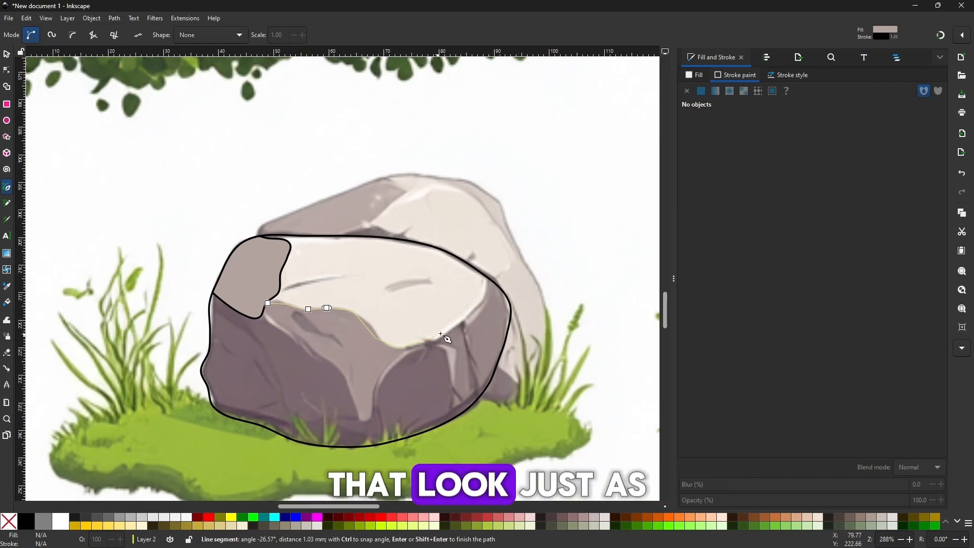
{"action": "left_click", "coordinate": [492, 235]}
{"action": "left_click_drag", "start_coordinate": [238, 230], "coordinate": [247, 265]}
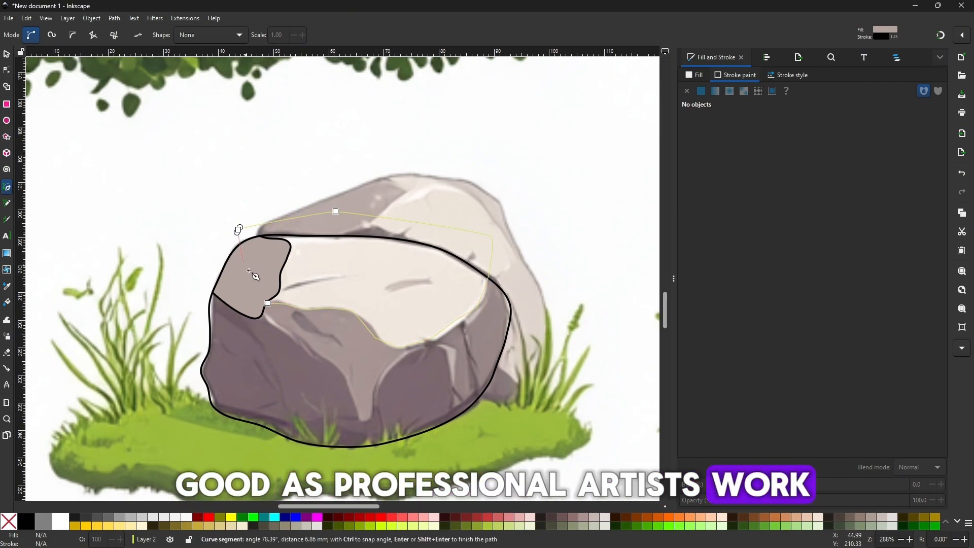
{"action": "left_click", "coordinate": [268, 303]}
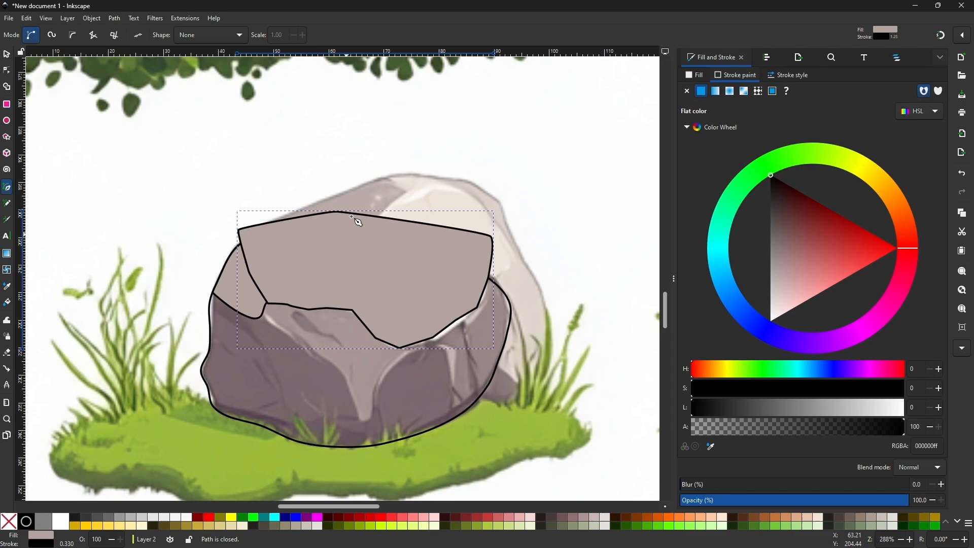
Smooth the nodes along the lower edge of the top face path
{"action": "left_click", "coordinate": [12, 71]}
{"action": "left_click_drag", "start_coordinate": [510, 367], "coordinate": [293, 284]}
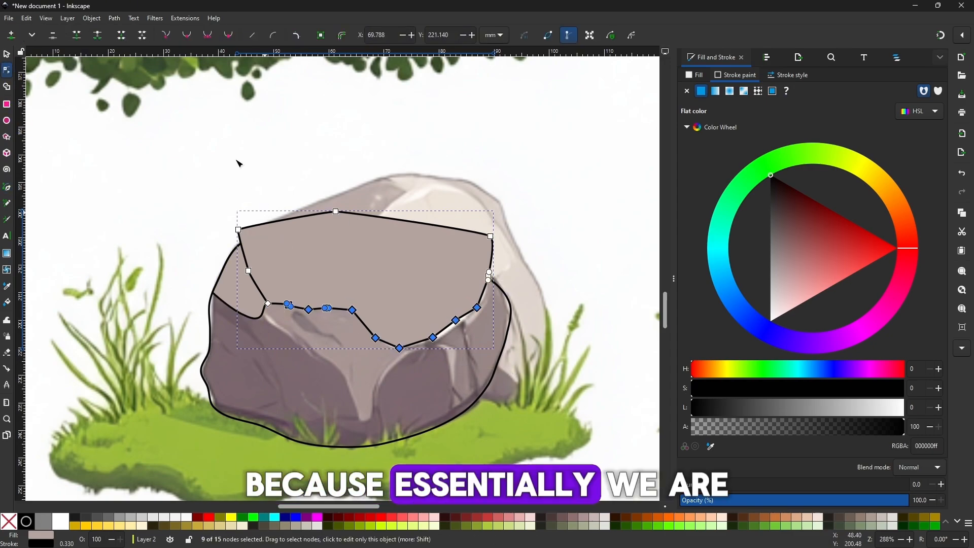
{"action": "left_click", "coordinate": [272, 44]}
{"action": "left_click", "coordinate": [7, 54]}
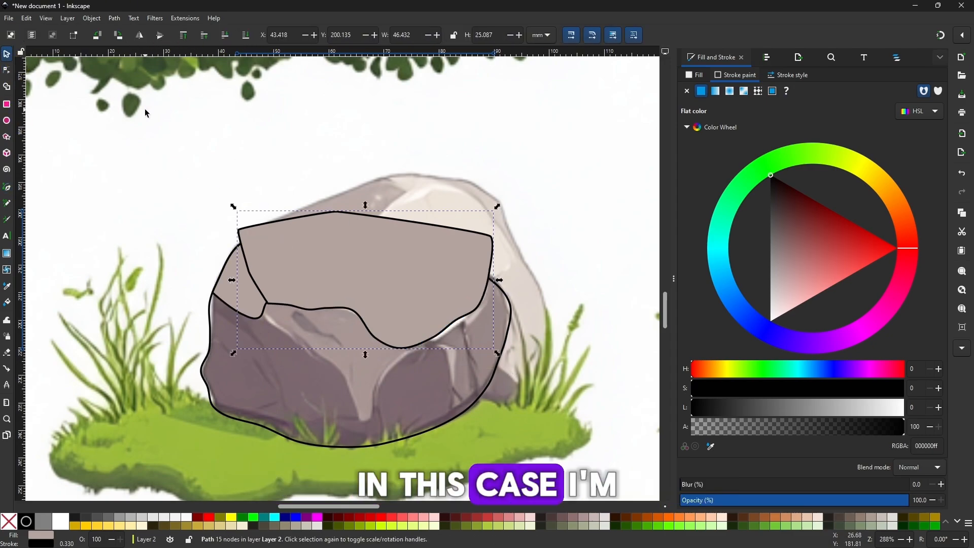
{"action": "left_click", "coordinate": [146, 114]}
Remove the fill from the top face path while keeping its flat black stroke
{"action": "left_click", "coordinate": [425, 317]}
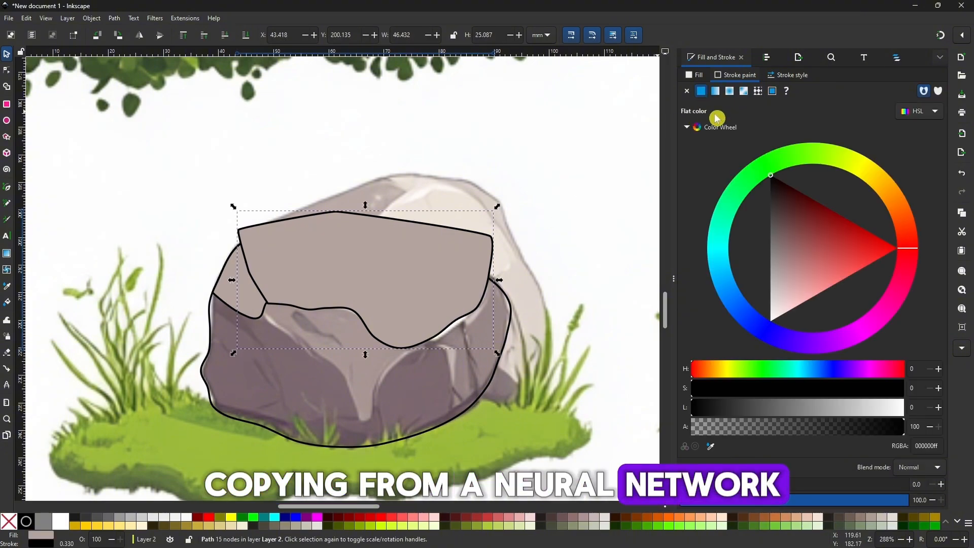
{"action": "left_click", "coordinate": [687, 92]}
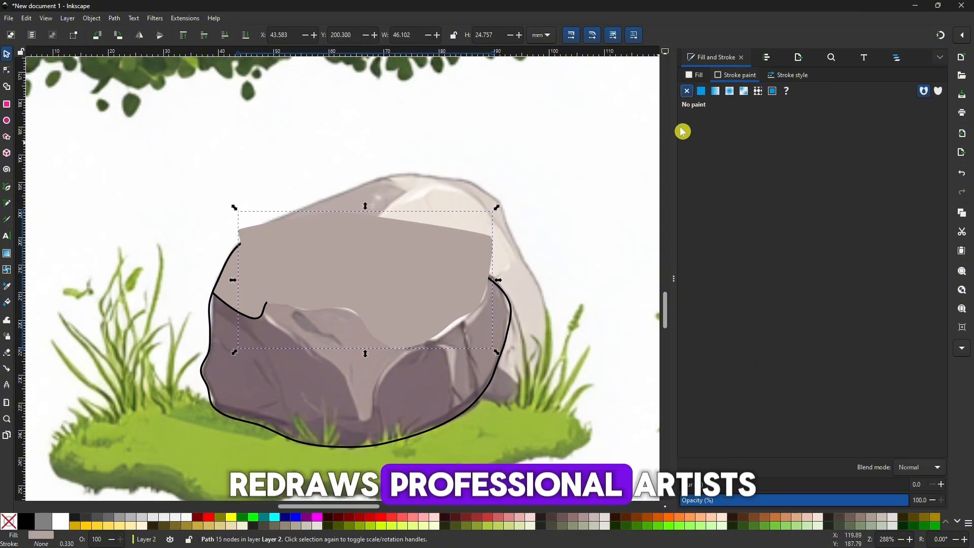
{"action": "left_click", "coordinate": [701, 91]}
{"action": "left_click", "coordinate": [698, 76]}
{"action": "left_click", "coordinate": [688, 91]}
Duplicate the boulder outline and intersect the copy with the top face path
{"action": "left_click", "coordinate": [512, 316]}
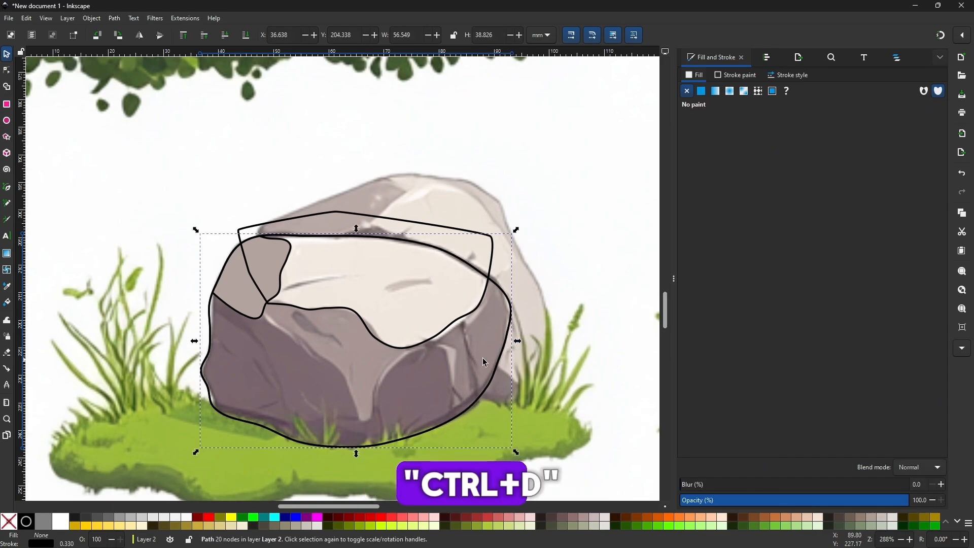
{"action": "left_click", "coordinate": [420, 224], "text": "shift"}
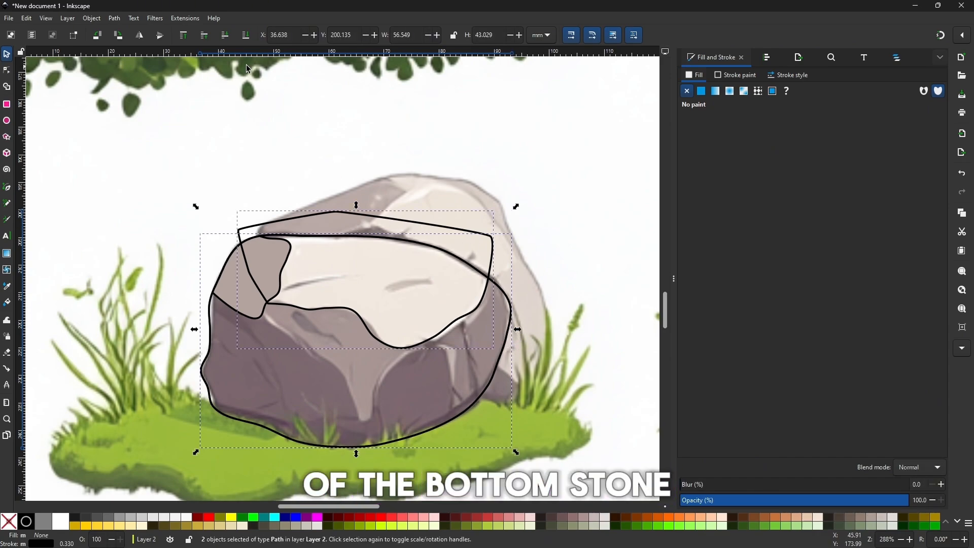
{"action": "left_click", "coordinate": [115, 19]}
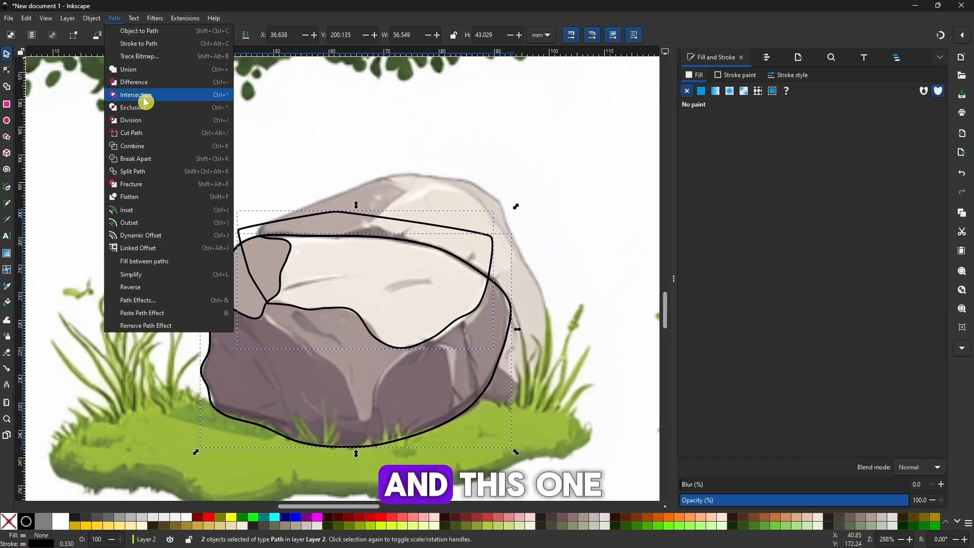
{"action": "left_click", "coordinate": [145, 96]}
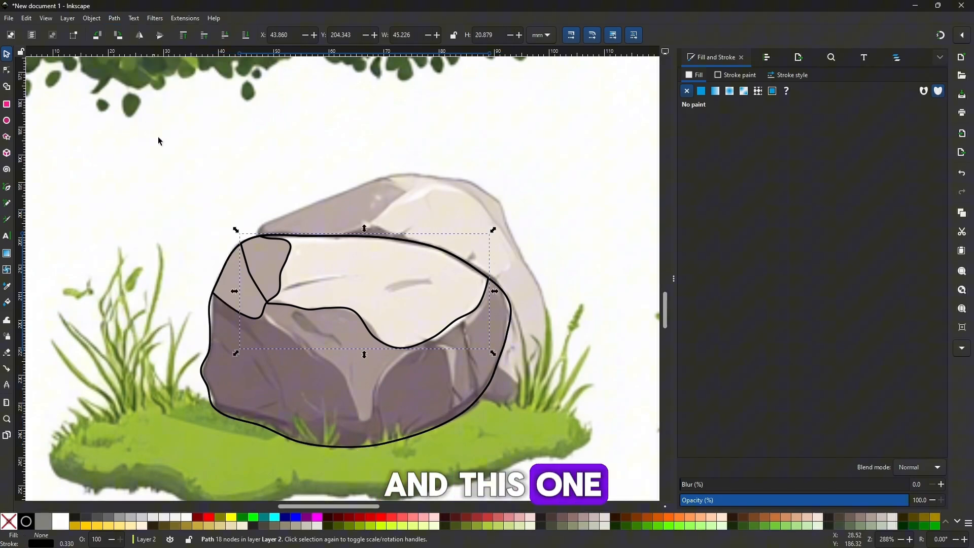
Fill the trimmed top face with the light cream color f2e9e0 sampled from the reference image
{"action": "left_click", "coordinate": [7, 286]}
{"action": "left_click", "coordinate": [442, 293]}
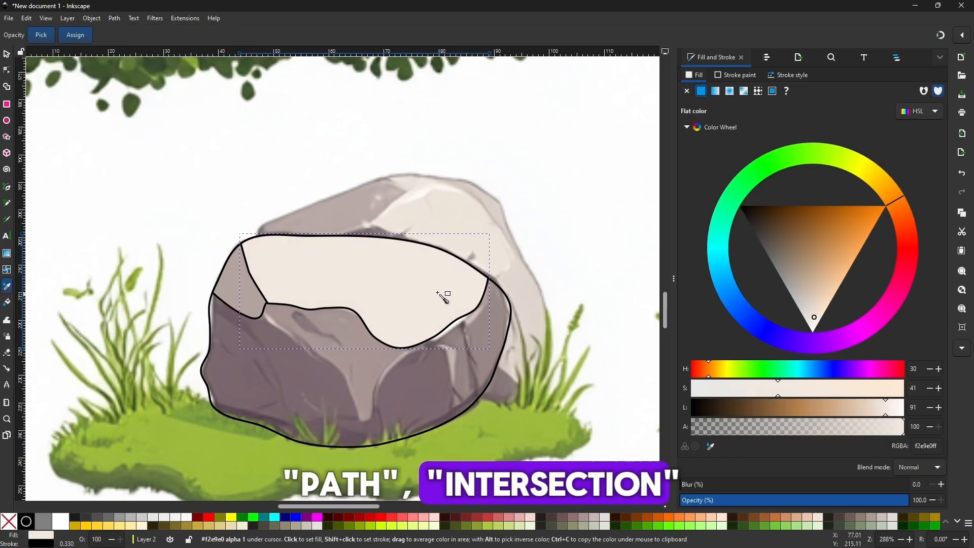
{"action": "left_click", "coordinate": [6, 54]}
Trace the boulder's mid-tone front face below the light top with a closed Pen path about 33 by 27 mm
{"action": "left_click", "coordinate": [7, 187]}
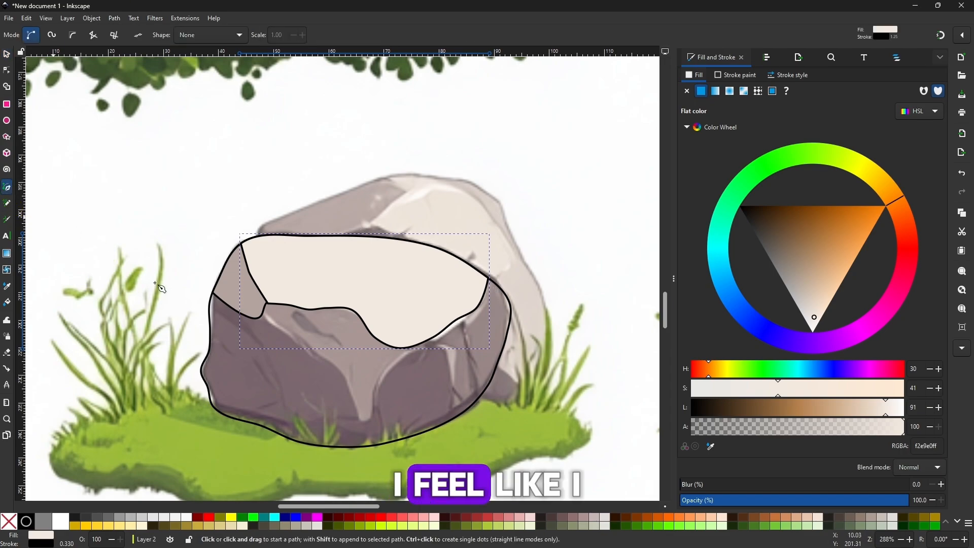
{"action": "left_click", "coordinate": [254, 312]}
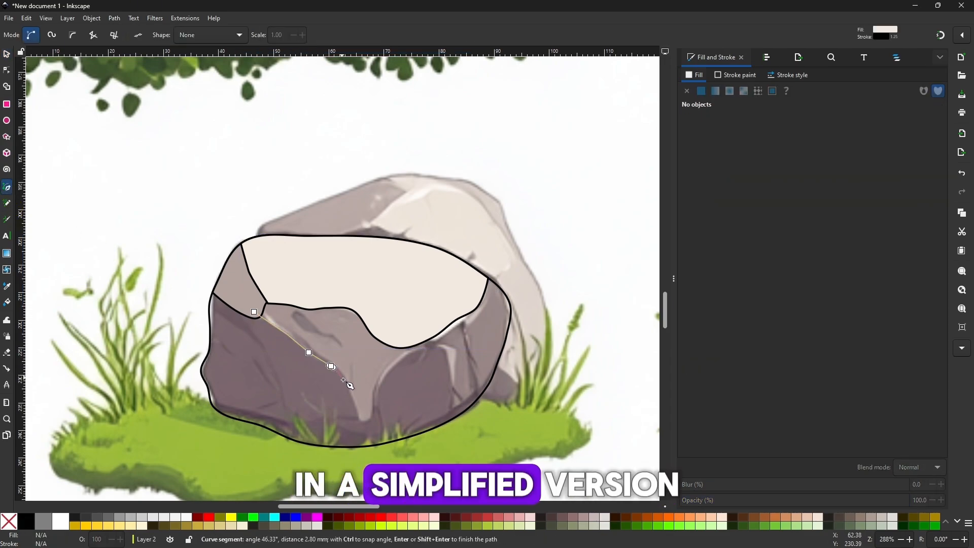
{"action": "left_click", "coordinate": [371, 420]}
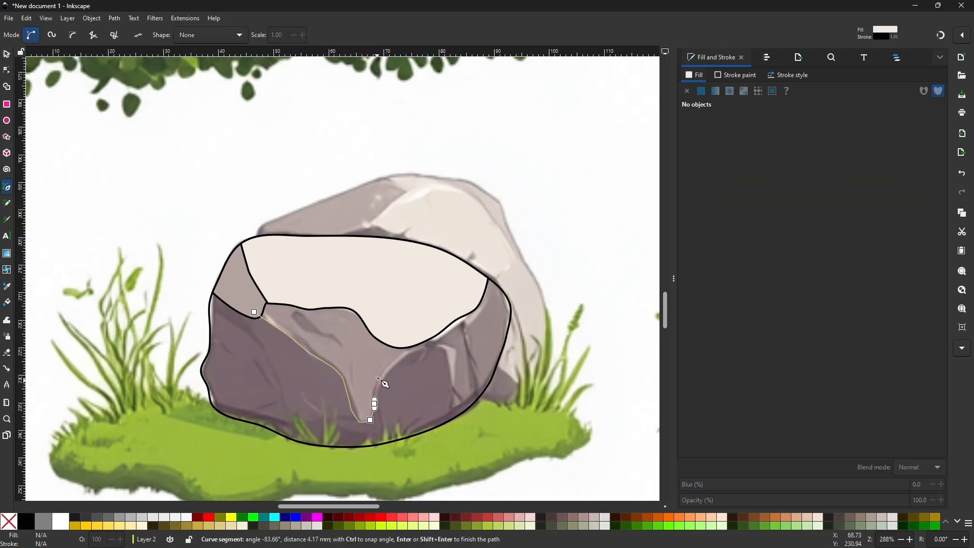
{"action": "left_click", "coordinate": [255, 313]}
{"action": "left_click", "coordinate": [6, 54]}
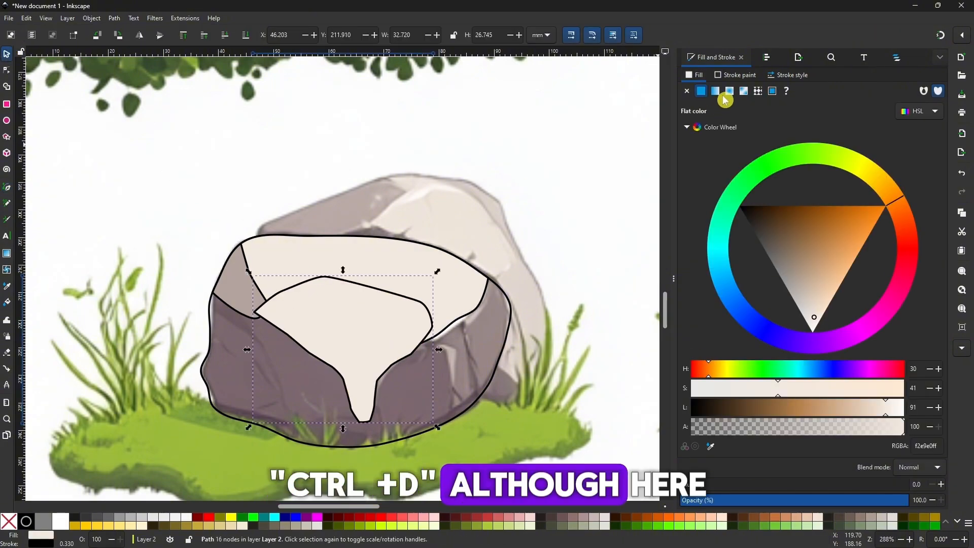
Fill the boulder's mid-tone front face with the greyish brown a59494 sampled from the reference image
{"action": "left_click", "coordinate": [687, 92]}
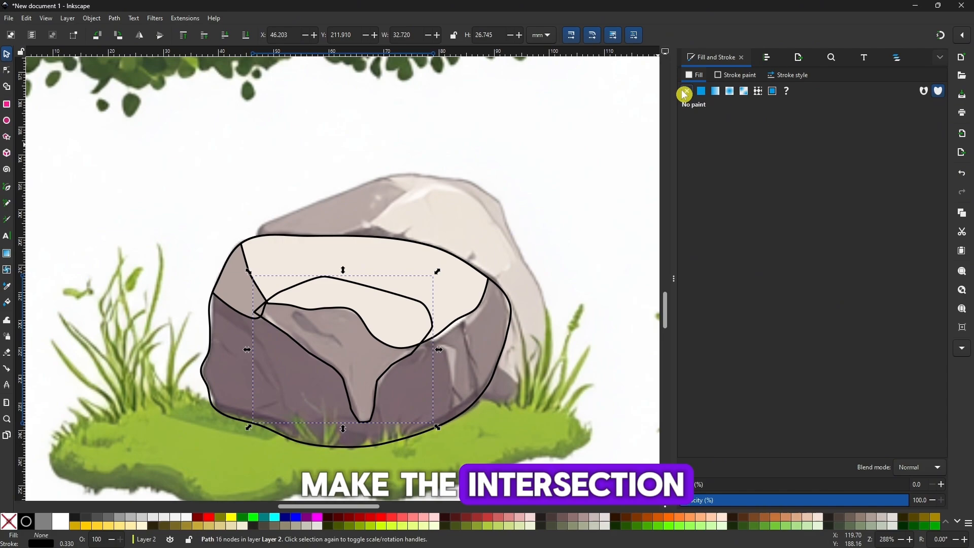
{"action": "left_click", "coordinate": [483, 393]}
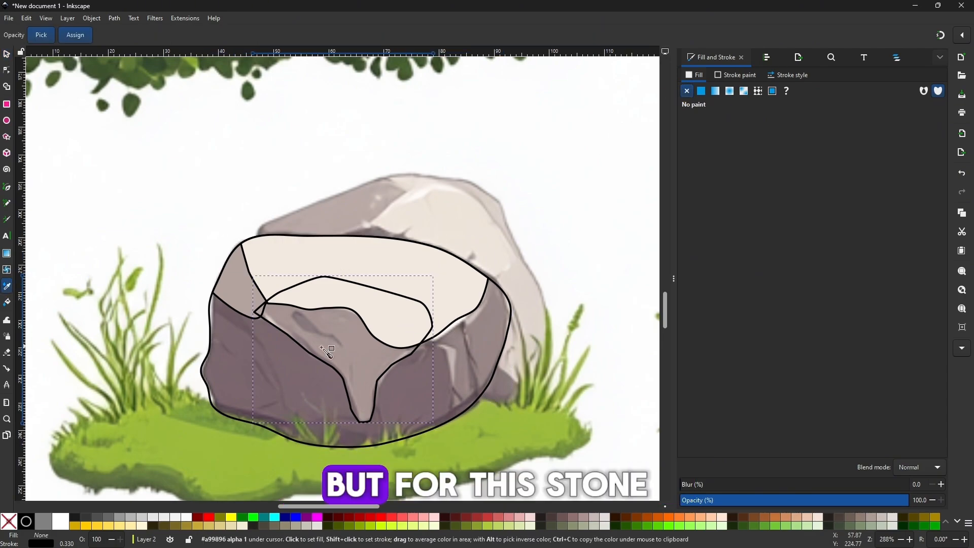
{"action": "left_click", "coordinate": [371, 345]}
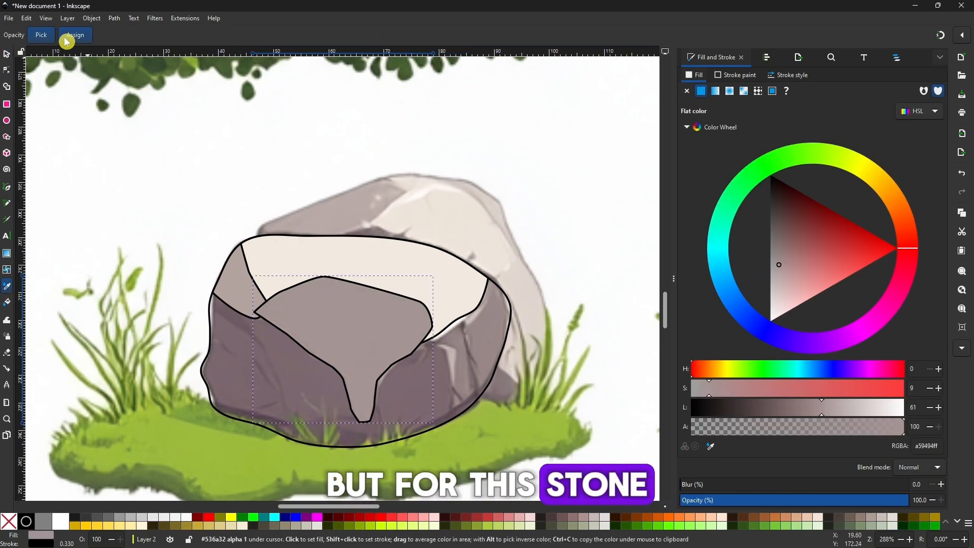
Smooth the nodes around the narrow lower tip of the mid-tone front face
{"action": "left_click", "coordinate": [7, 71]}
{"action": "left_click_drag", "start_coordinate": [319, 355], "coordinate": [403, 431]}
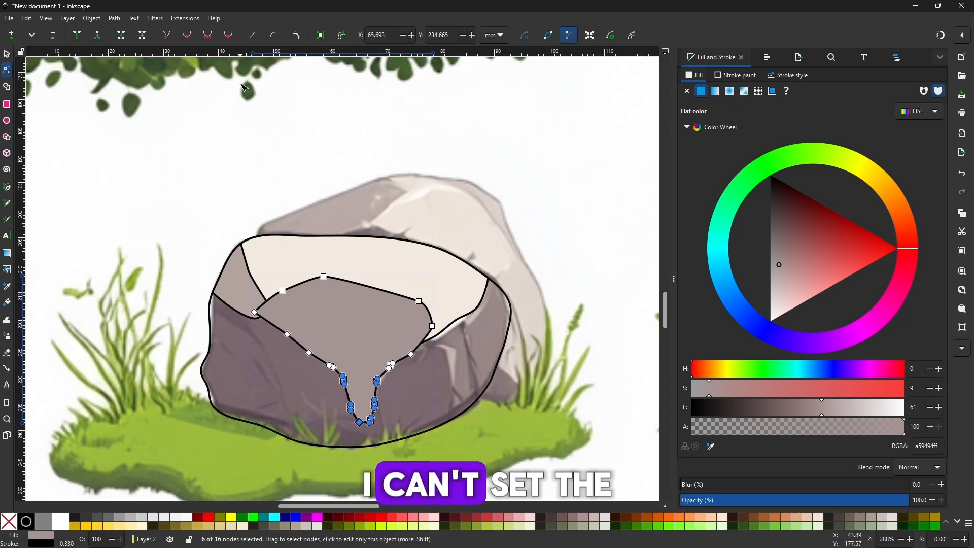
{"action": "key", "text": "s"}
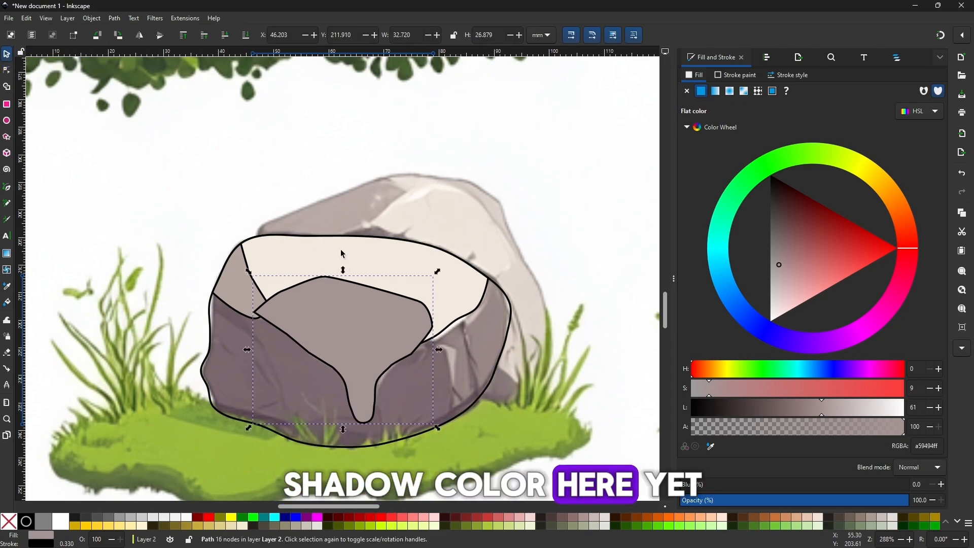
Trace the boulder's right side facet with a closed Pen path about 19 by 31 mm, extending past the outline
{"action": "left_click", "coordinate": [502, 364]}
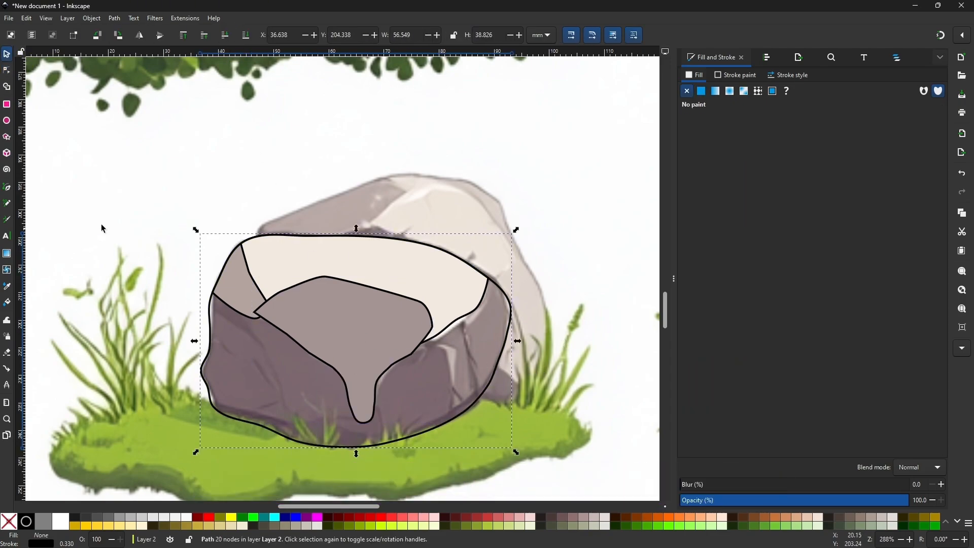
{"action": "key", "text": "b"}
{"action": "left_click", "coordinate": [431, 336]}
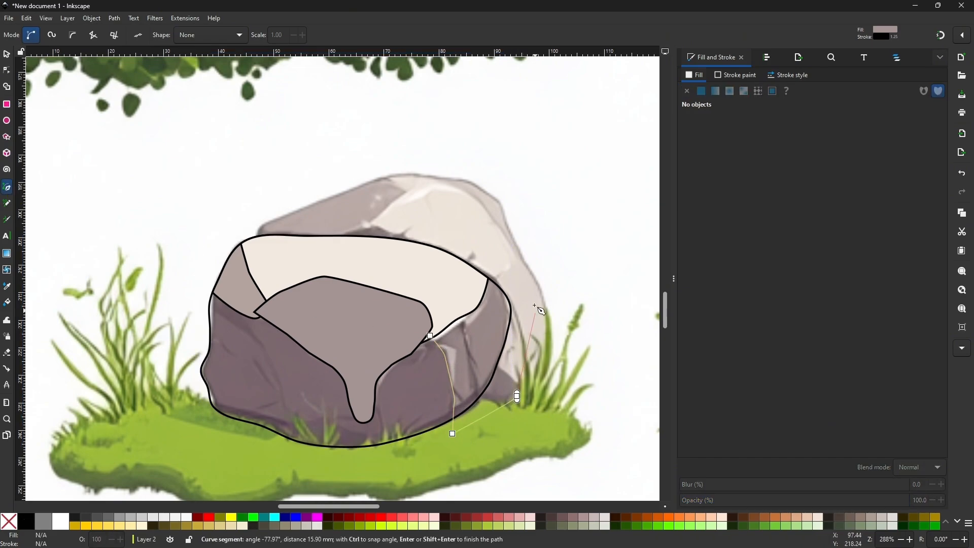
{"action": "left_click", "coordinate": [535, 309]}
{"action": "left_click_drag", "start_coordinate": [506, 265], "coordinate": [498, 265]}
{"action": "left_click_drag", "start_coordinate": [454, 286], "coordinate": [451, 290]}
{"action": "left_click", "coordinate": [431, 336]}
{"action": "left_click", "coordinate": [6, 54]}
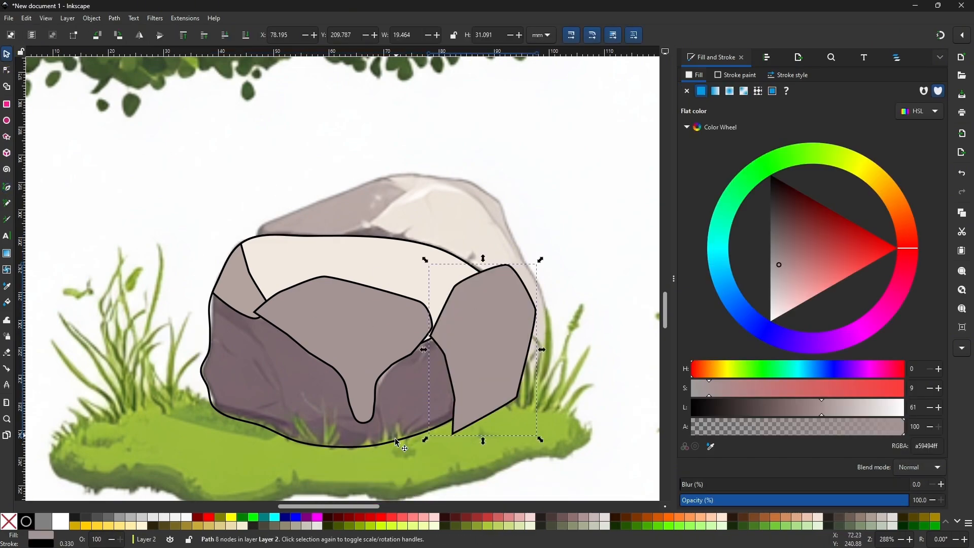
Duplicate the boulder outline and intersect the copy with the right side facet
{"action": "left_click", "coordinate": [397, 443], "text": "shift"}
{"action": "key", "text": "Page_Down"}
{"action": "left_click", "coordinate": [114, 19]}
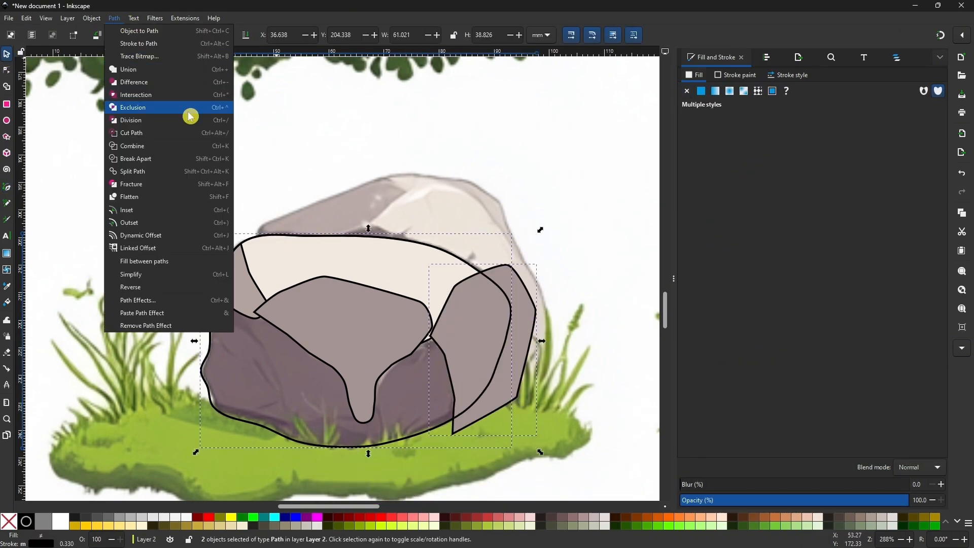
{"action": "left_click", "coordinate": [136, 95]}
{"action": "left_click", "coordinate": [573, 318]}
Fill the trimmed right side facet with the color 998885 sampled from the reference image
{"action": "left_click", "coordinate": [467, 332]}
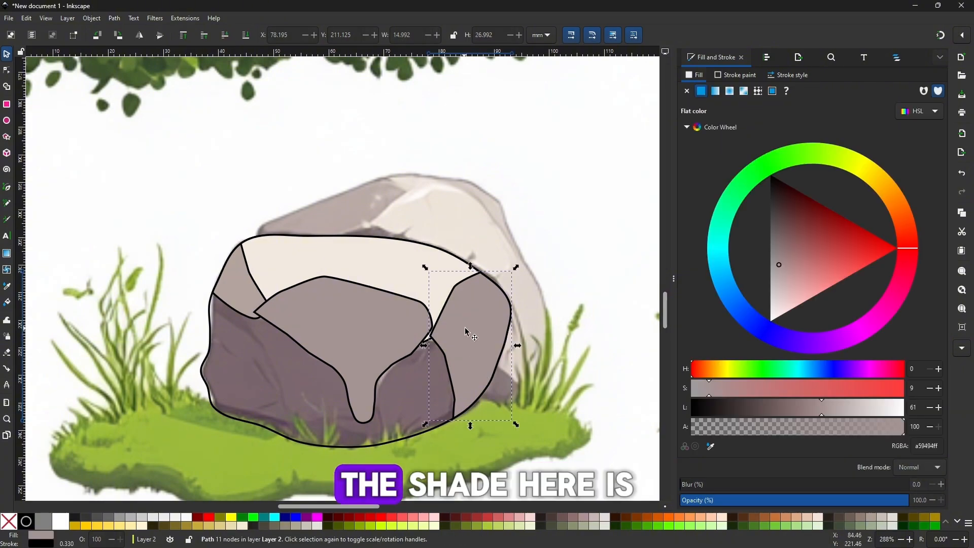
{"action": "left_click", "coordinate": [688, 92]}
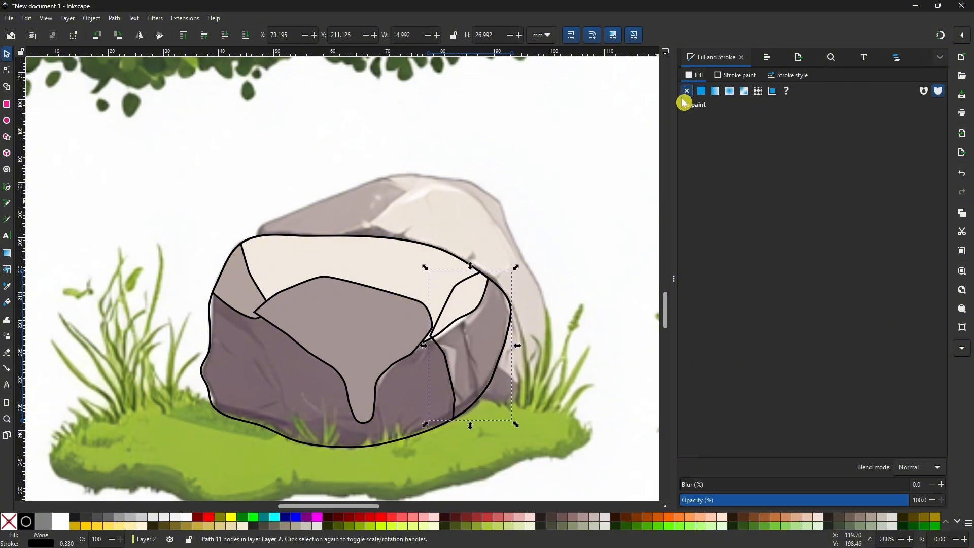
{"action": "left_click", "coordinate": [7, 288]}
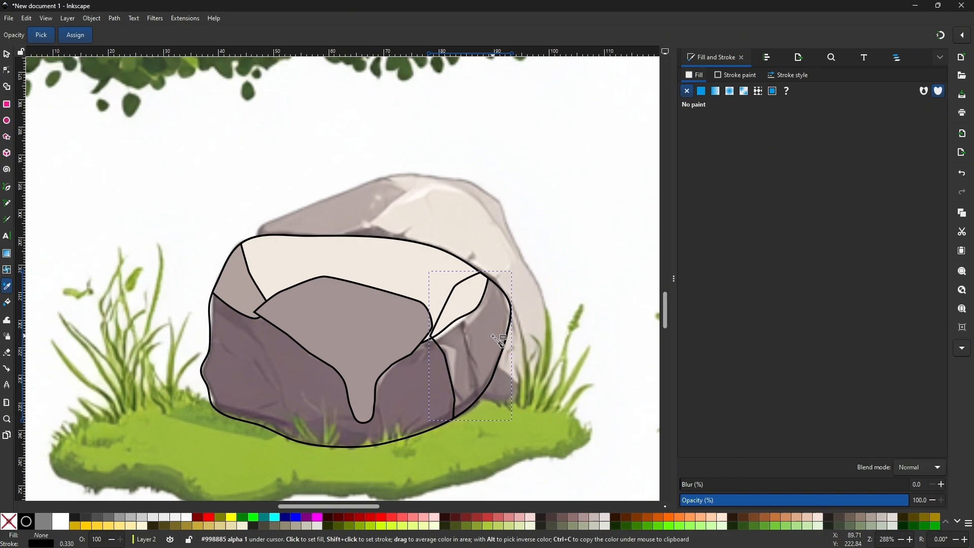
{"action": "left_click", "coordinate": [497, 338]}
{"action": "left_click", "coordinate": [8, 55]}
Raise the left facet above the mid-tone front face and bring the cream top face to the very front
{"action": "left_click", "coordinate": [385, 254]}
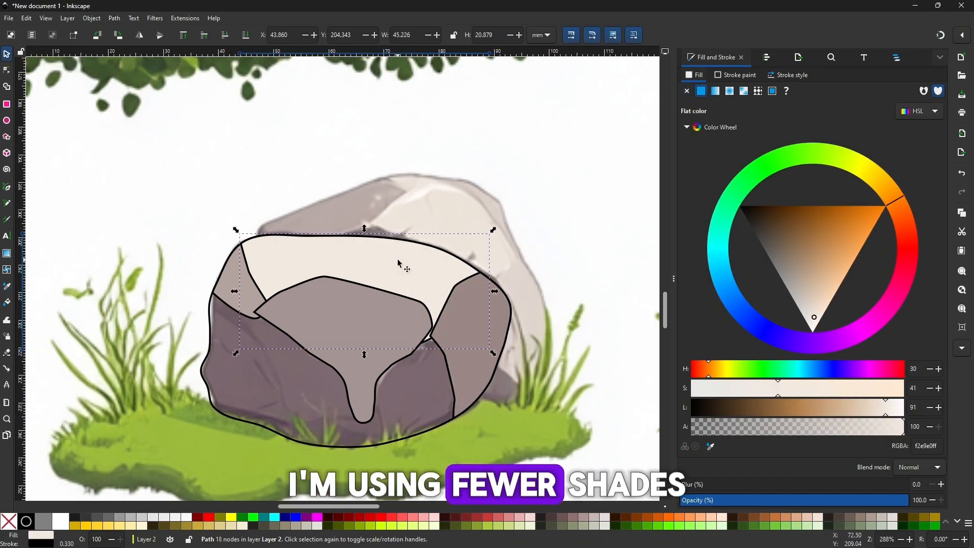
{"action": "key", "text": "Home"}
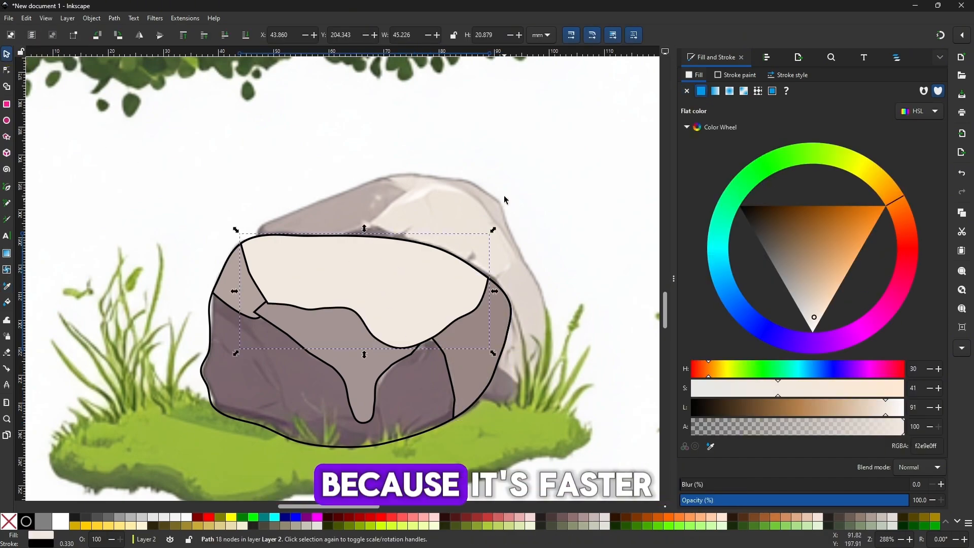
{"action": "key", "text": "Escape"}
{"action": "left_click", "coordinate": [241, 298]}
{"action": "key", "text": "Home"}
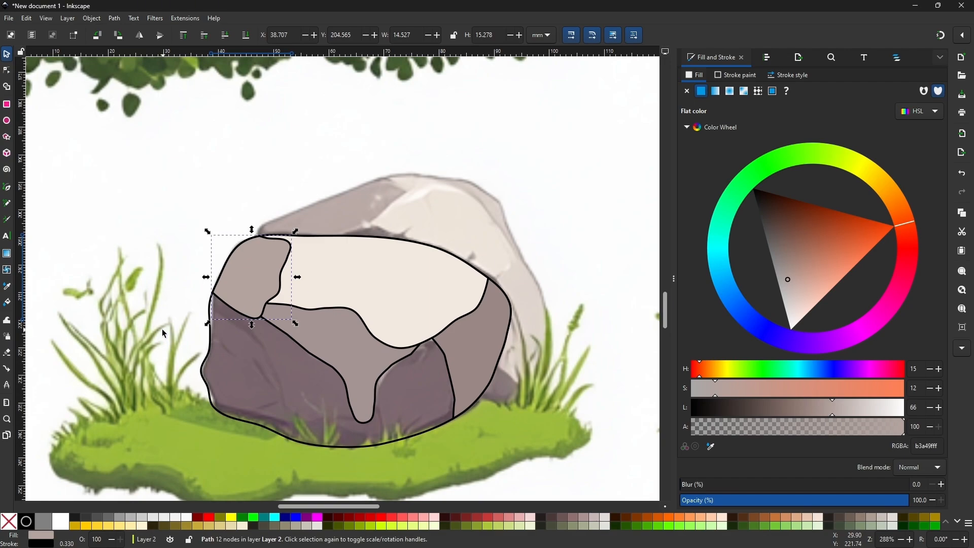
{"action": "left_click", "coordinate": [373, 273]}
{"action": "key", "text": "Home"}
{"action": "key", "text": "Escape"}
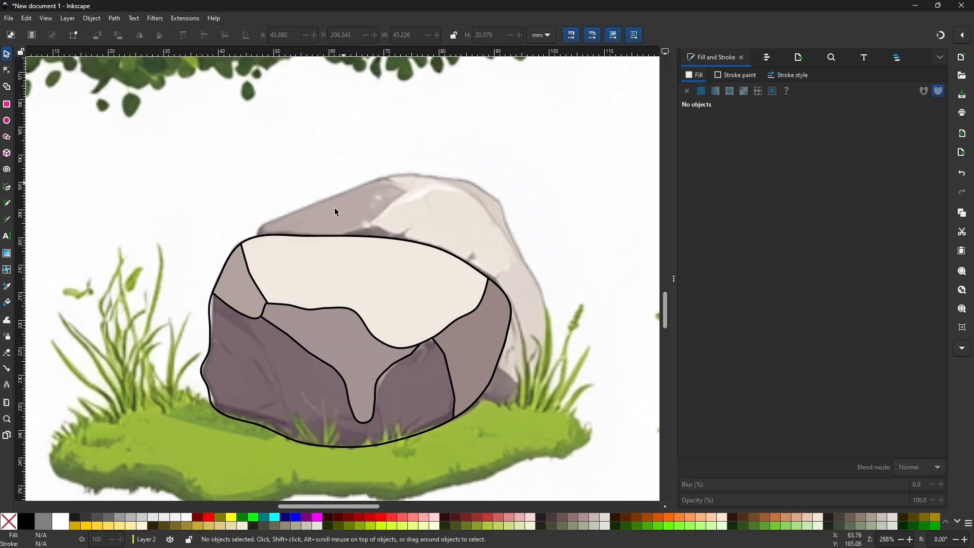
Fill the boulder outline path with the dark shadow color 78656b sampled from the reference image
{"action": "left_click", "coordinate": [469, 375]}
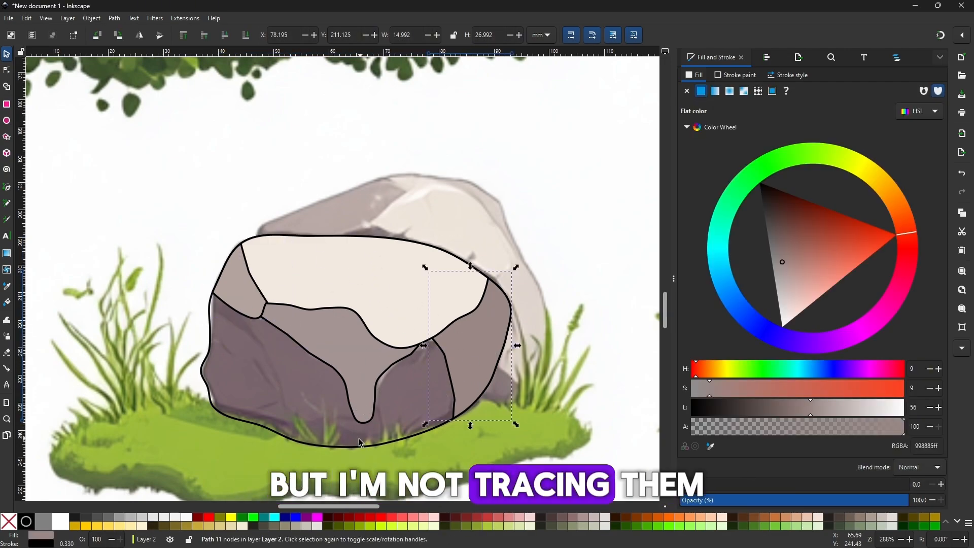
{"action": "left_click", "coordinate": [327, 442]}
{"action": "key", "text": "d"}
{"action": "left_click", "coordinate": [256, 376]}
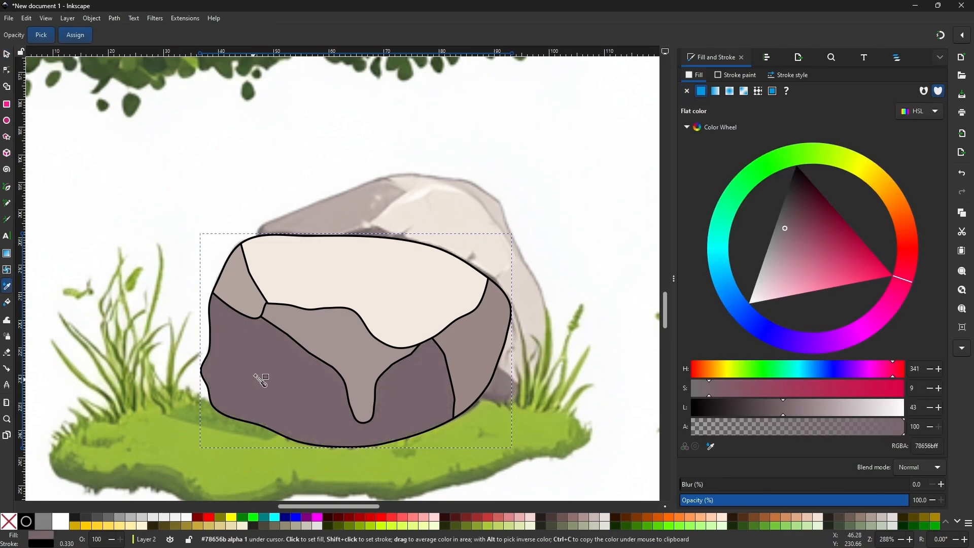
{"action": "left_click", "coordinate": [7, 54]}
Remove the stroke from the left facet, top face, mid-tone front face and right side facet
{"action": "left_click", "coordinate": [256, 309]}
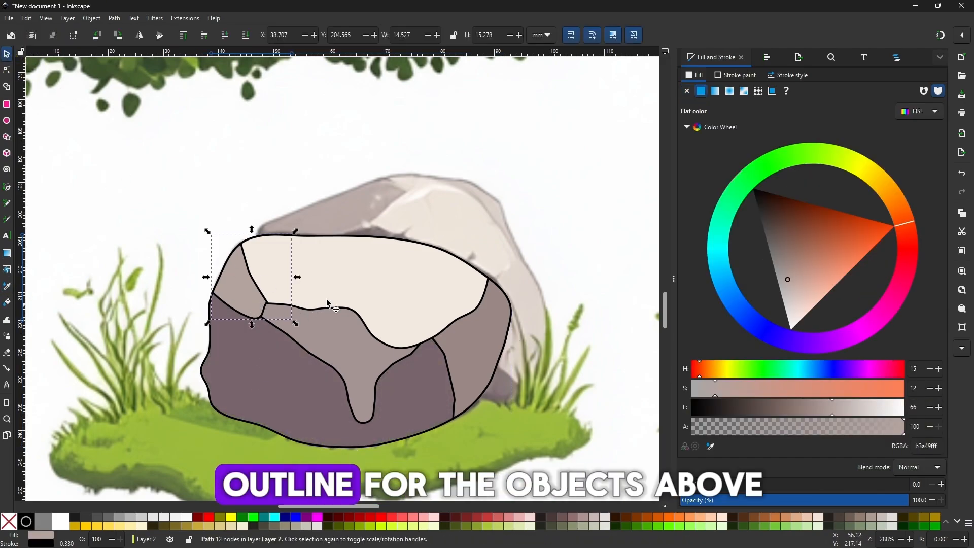
{"action": "left_click", "coordinate": [727, 76]}
{"action": "left_click", "coordinate": [687, 92]}
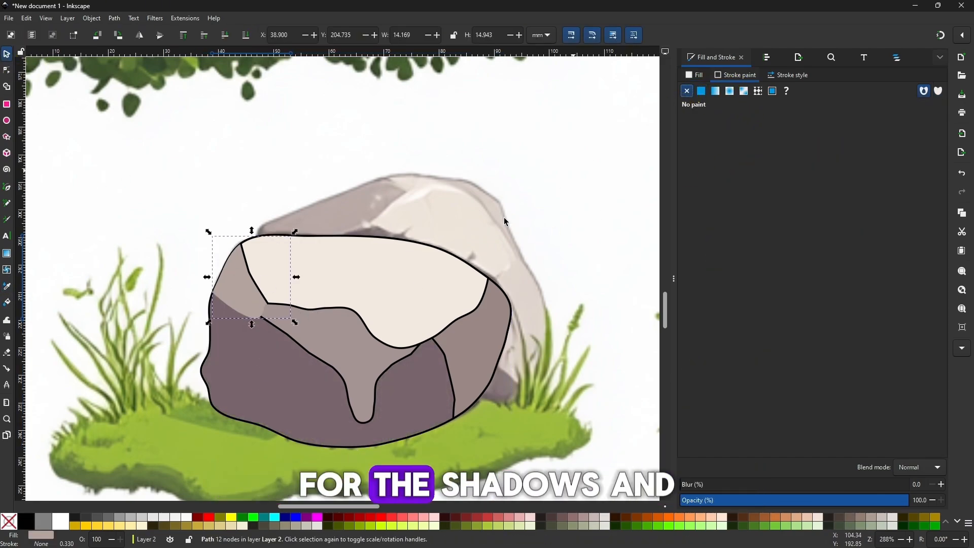
{"action": "left_click", "coordinate": [440, 270]}
{"action": "left_click", "coordinate": [687, 93]}
{"action": "left_click", "coordinate": [379, 361]}
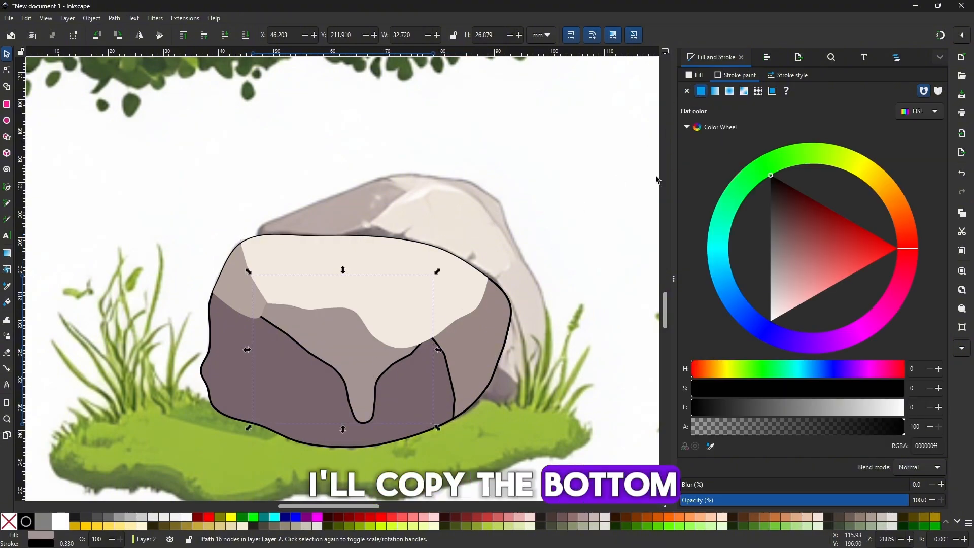
{"action": "left_click", "coordinate": [687, 92]}
{"action": "left_click", "coordinate": [505, 324]}
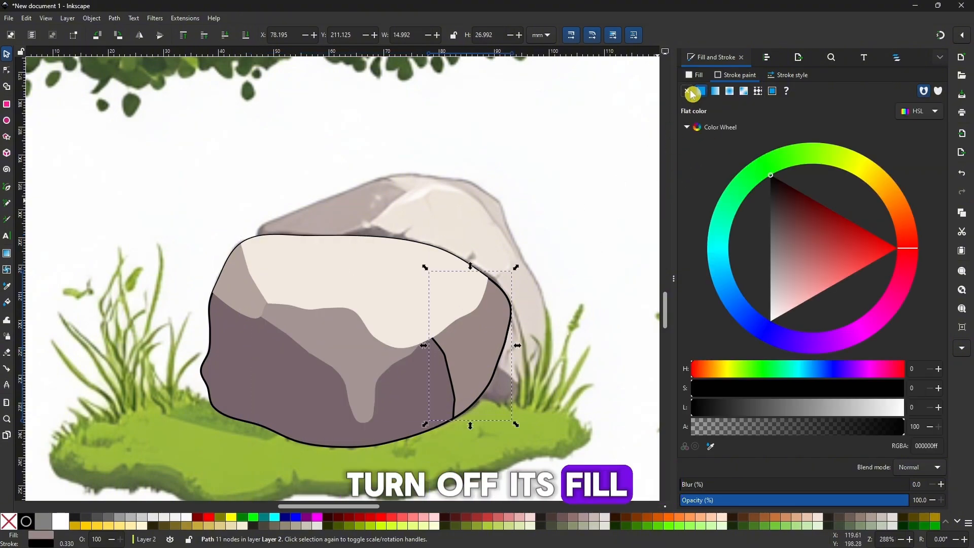
{"action": "left_click", "coordinate": [687, 92]}
{"action": "left_click", "coordinate": [579, 230]}
Duplicate the dark base shape, raise the copy to the front and remove its fill to leave only the outline
{"action": "left_click", "coordinate": [406, 412]}
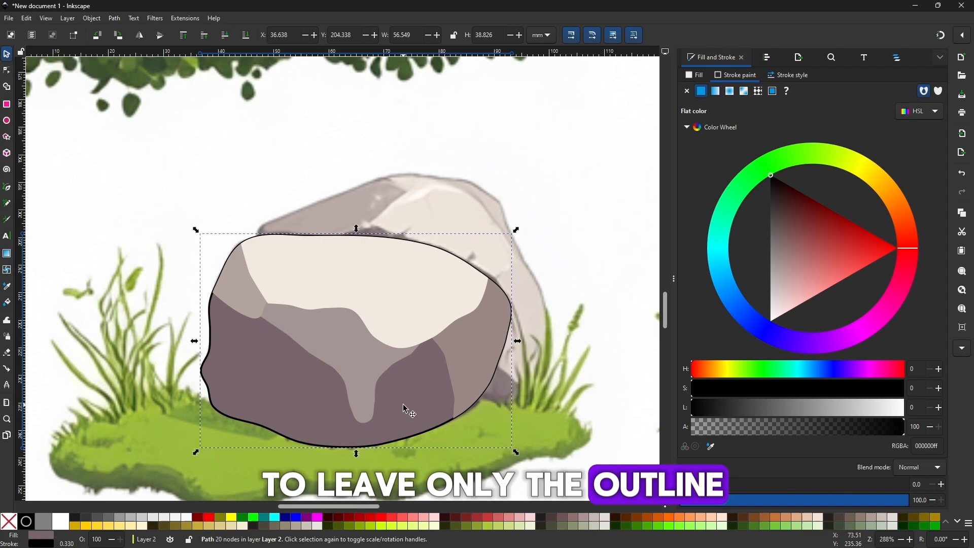
{"action": "key", "text": "Home"}
{"action": "left_click", "coordinate": [695, 75]}
{"action": "left_click", "coordinate": [687, 91]}
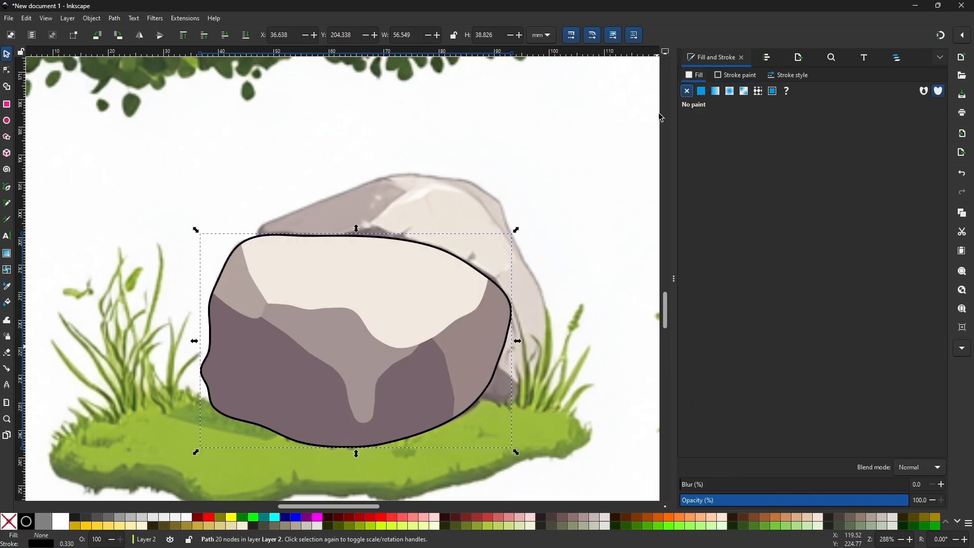
{"action": "left_click", "coordinate": [289, 315]}
Move all parts of the traced stone off the reference image to the empty area above it
{"action": "scroll", "coordinate": [290, 315], "scroll_direction": "down", "scroll_amount": 4}
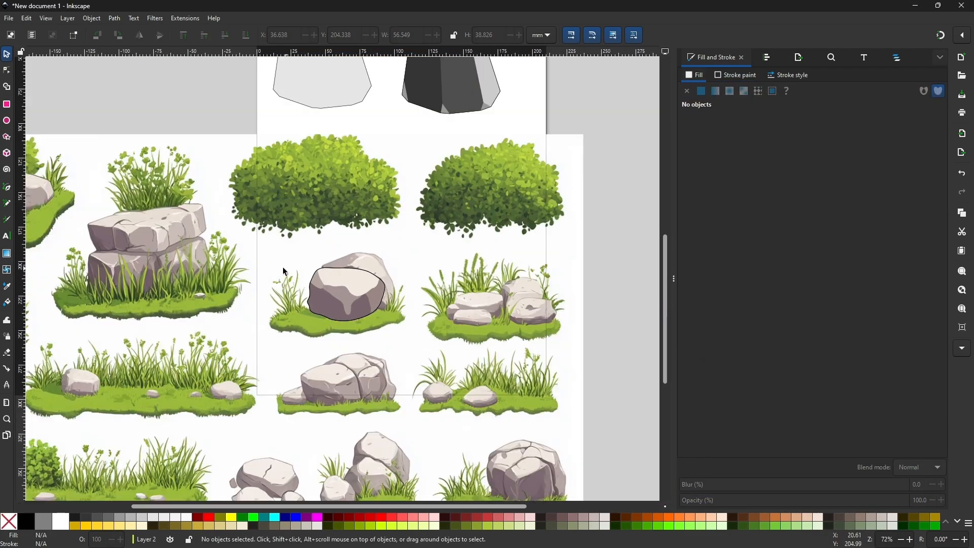
{"action": "left_click_drag", "start_coordinate": [407, 337], "coordinate": [412, 340]}
{"action": "left_click_drag", "start_coordinate": [362, 305], "coordinate": [260, 107]}
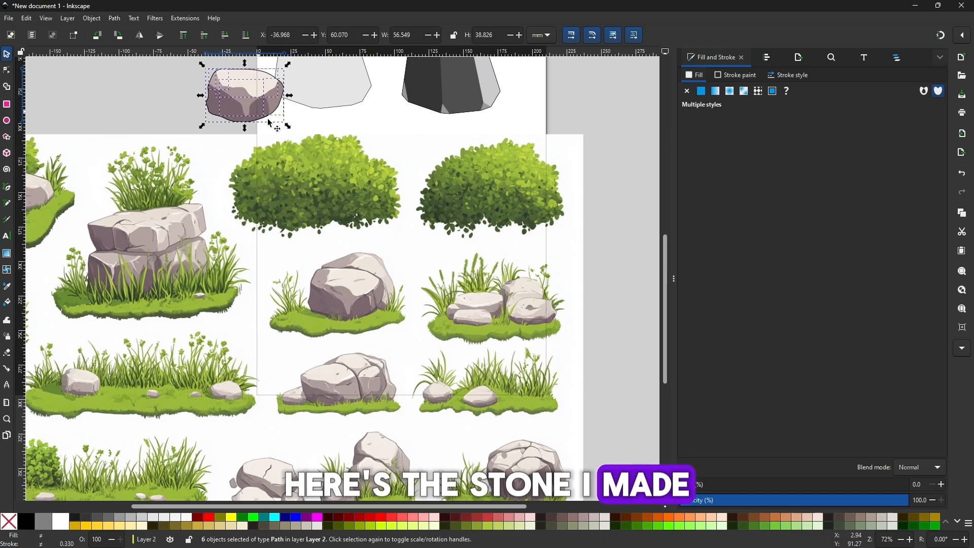
Unlock Layer 1 and delete the embedded reference image
{"action": "left_click", "coordinate": [897, 57]}
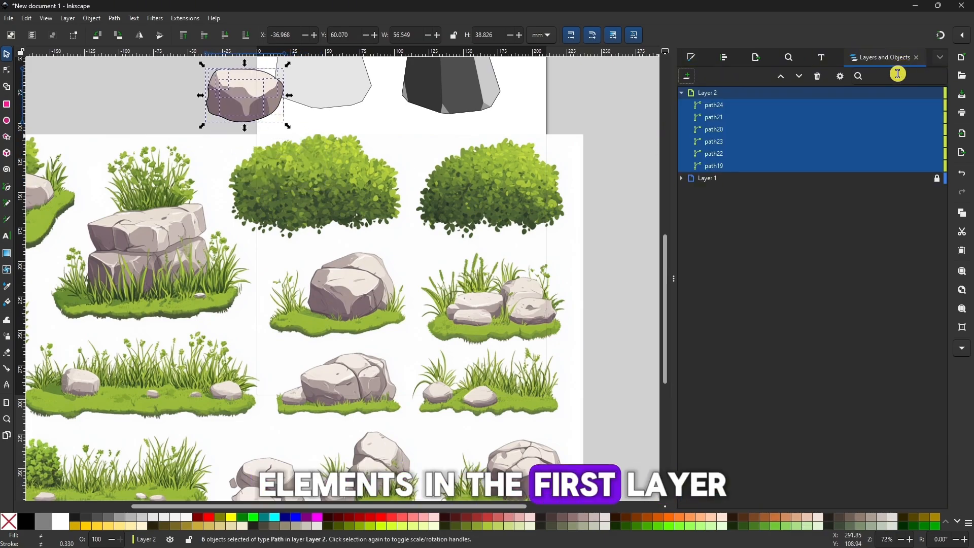
{"action": "left_click", "coordinate": [722, 97]}
{"action": "left_click", "coordinate": [682, 178]}
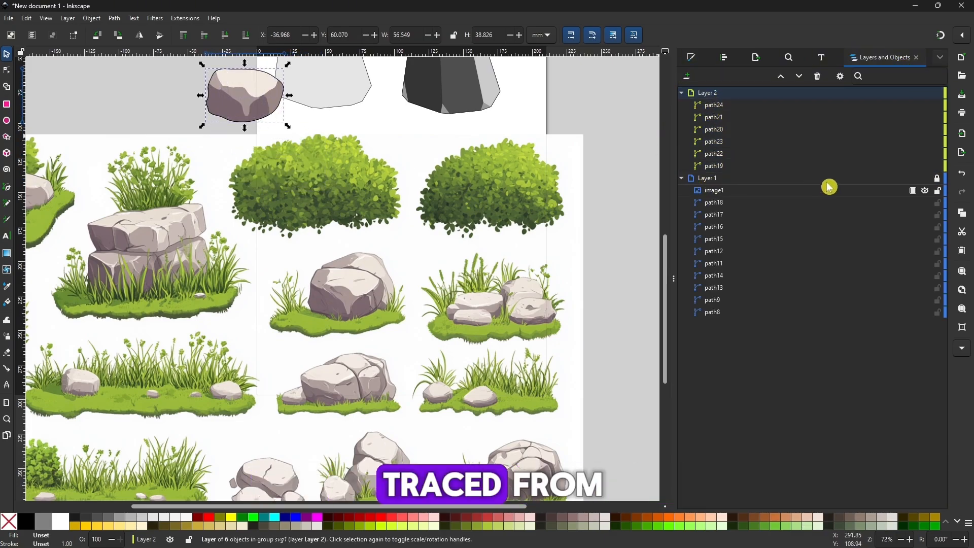
{"action": "left_click", "coordinate": [938, 180]}
{"action": "left_click", "coordinate": [522, 236]}
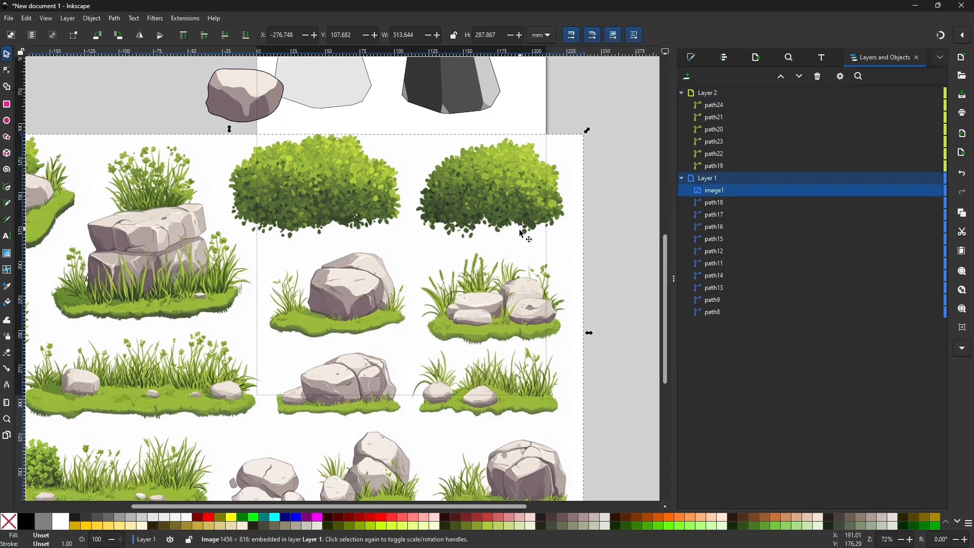
{"action": "key", "text": "Delete"}
Place the traced stone on the page below the light grey stone shape and duplicate all its parts in place
{"action": "scroll", "coordinate": [227, 335], "scroll_direction": "up", "scroll_amount": 5}
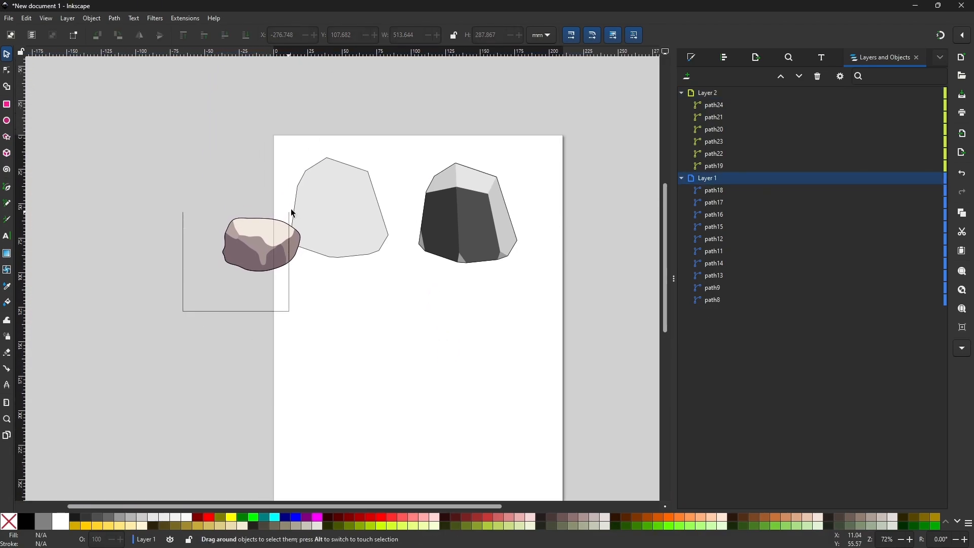
{"action": "left_click_drag", "start_coordinate": [293, 213], "coordinate": [339, 299]}
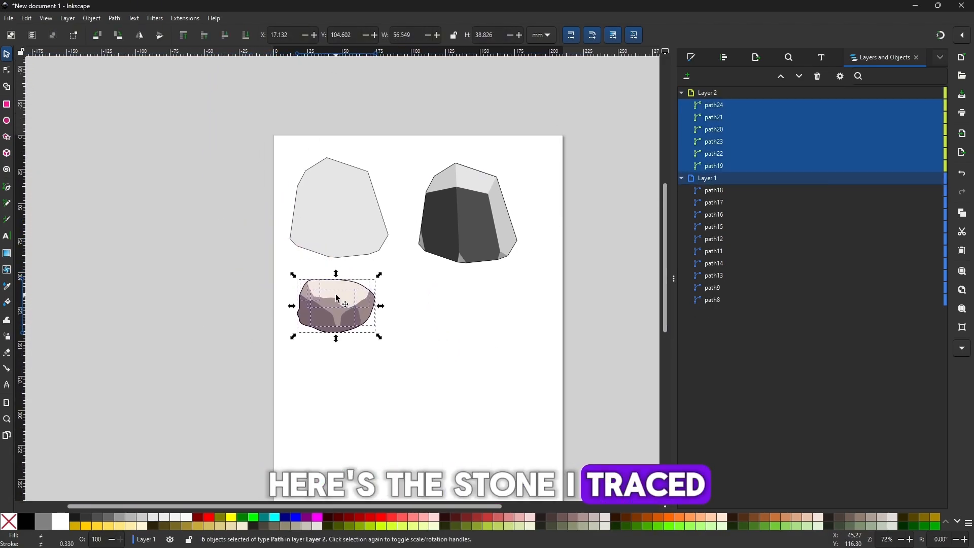
{"action": "key", "text": "ctrl+d"}
{"action": "left_click", "coordinate": [404, 367]}
{"action": "left_click_drag", "start_coordinate": [264, 271], "coordinate": [398, 353]}
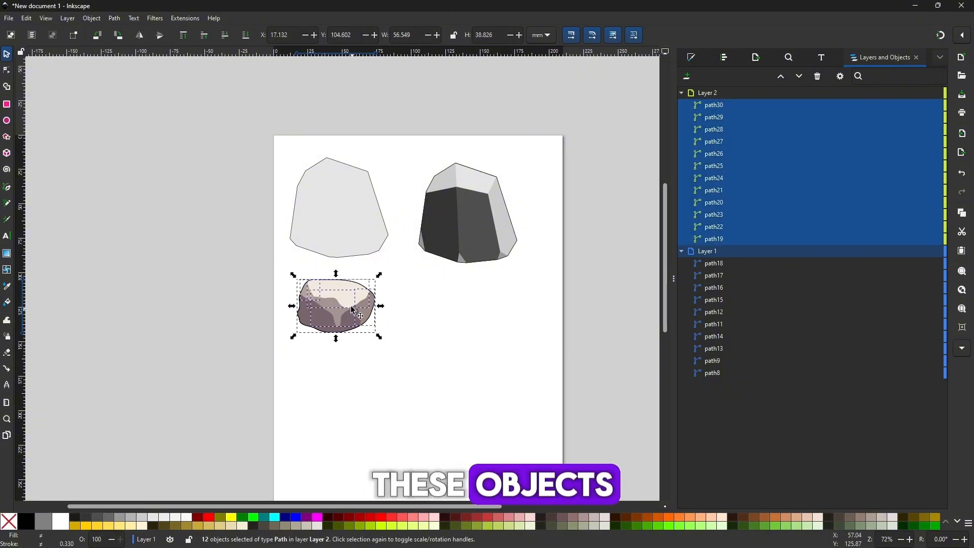
{"action": "mouse_move", "coordinate": [353, 309]}
{"action": "left_mouse_down"}
{"action": "mouse_move", "coordinate": [435, 328]}
{"action": "mouse_move", "coordinate": [348, 303]}
{"action": "left_mouse_up"}
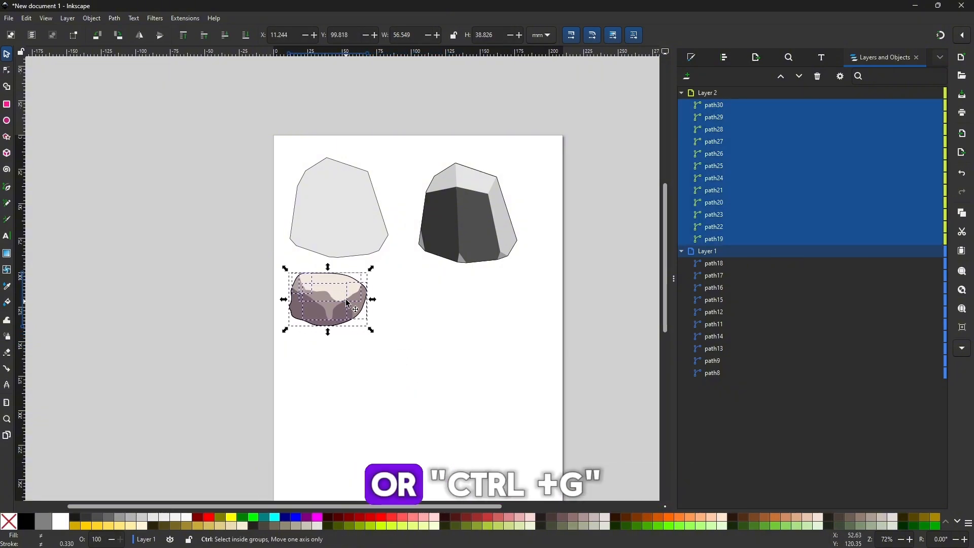
Select all the parts of the traced brown stone and group them into one object
{"action": "left_click", "coordinate": [434, 391]}
{"action": "left_click_drag", "start_coordinate": [434, 391], "coordinate": [248, 259]}
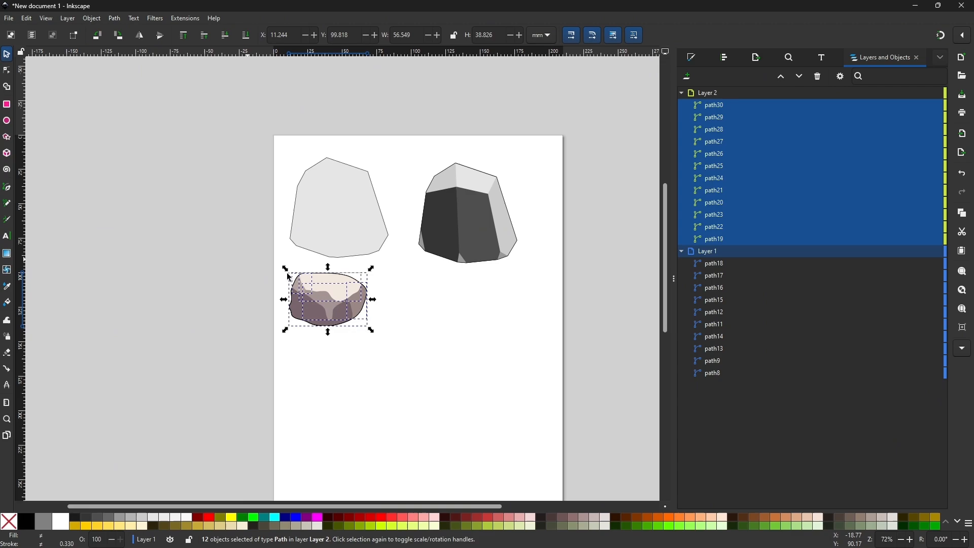
{"action": "left_click", "coordinate": [93, 19]}
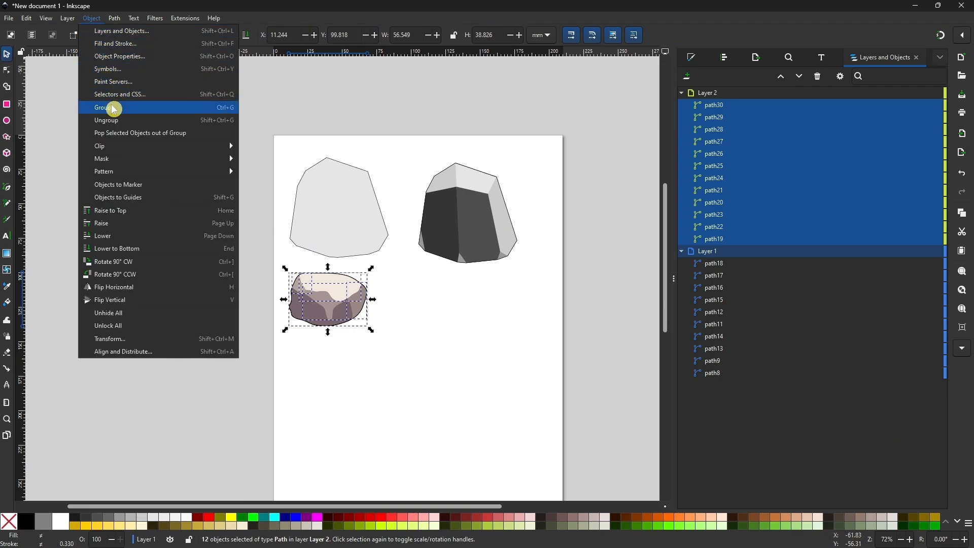
{"action": "left_click", "coordinate": [188, 114]}
{"action": "left_click", "coordinate": [387, 397]}
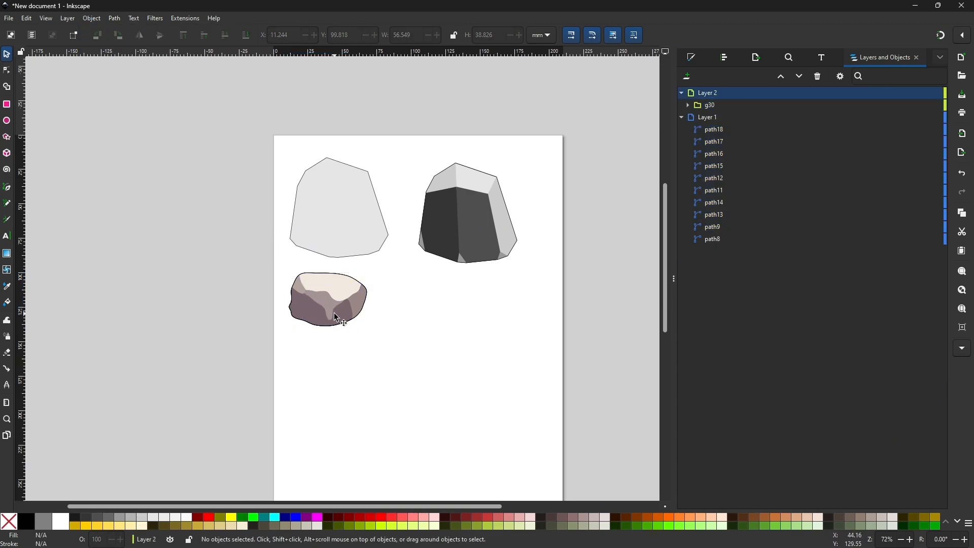
Move the grouped brown stone beside the dark faceted stone, overlapping the edge of the page
{"action": "left_click", "coordinate": [341, 311]}
{"action": "left_click_drag", "start_coordinate": [362, 298], "coordinate": [607, 229]}
{"action": "scroll", "coordinate": [445, 337], "scroll_direction": "right", "scroll_amount": 3}
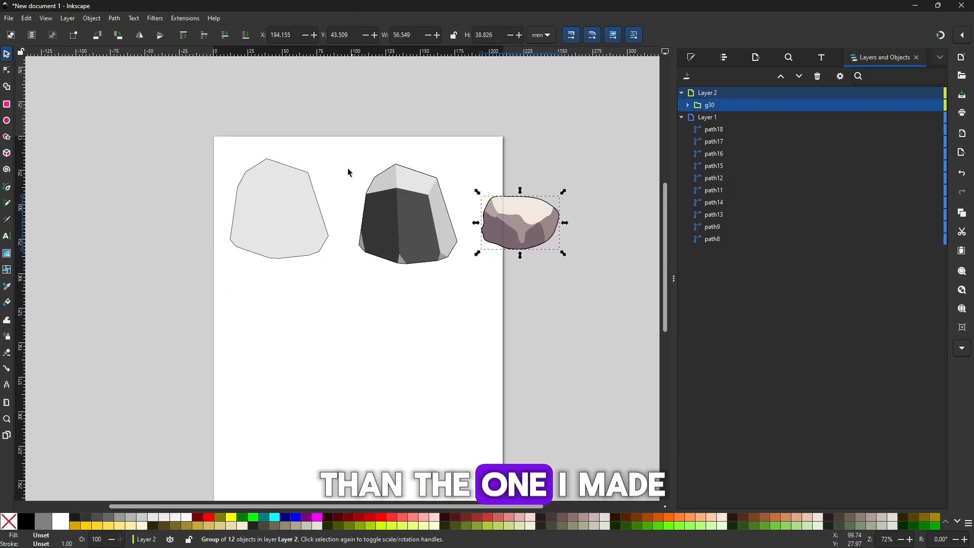
Shift all parts of the dark faceted stone and the light grey stone slightly closer to the page's upper-left corner
{"action": "left_click_drag", "start_coordinate": [348, 144], "coordinate": [474, 285]}
{"action": "left_click_drag", "start_coordinate": [423, 231], "coordinate": [409, 219]}
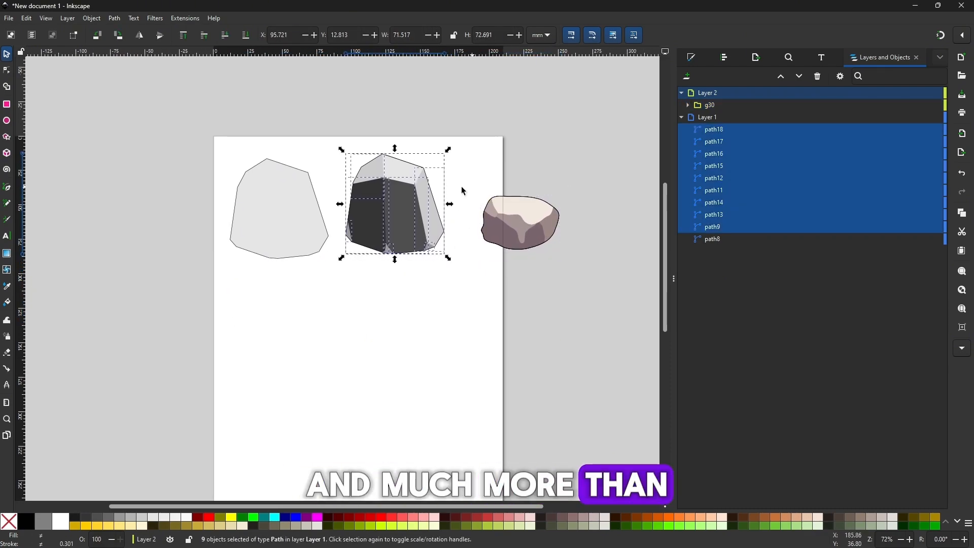
{"action": "left_click_drag", "start_coordinate": [277, 215], "coordinate": [272, 210]}
Place the grouped brown stone back on the page, below the light grey stone, and leave nothing selected
{"action": "left_click", "coordinate": [509, 233]}
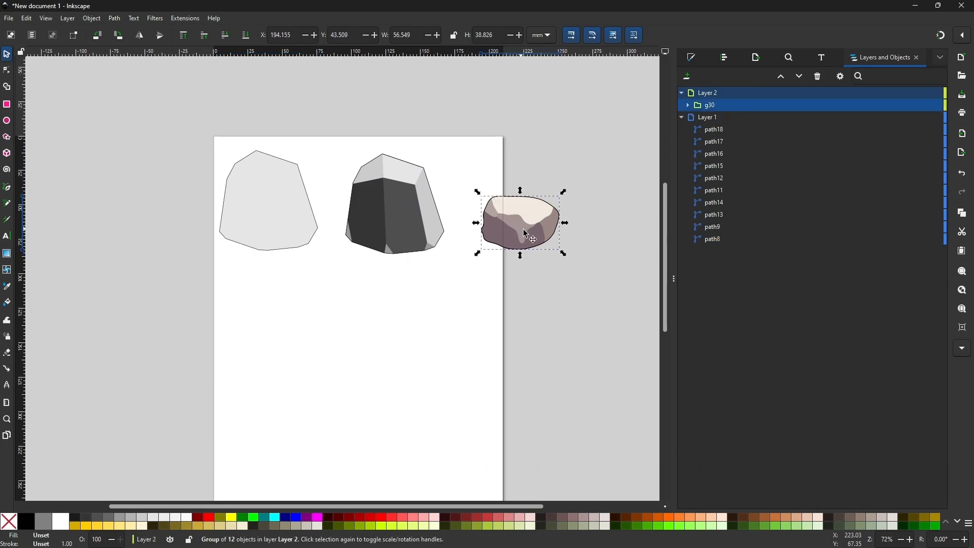
{"action": "left_click_drag", "start_coordinate": [522, 230], "coordinate": [309, 307]}
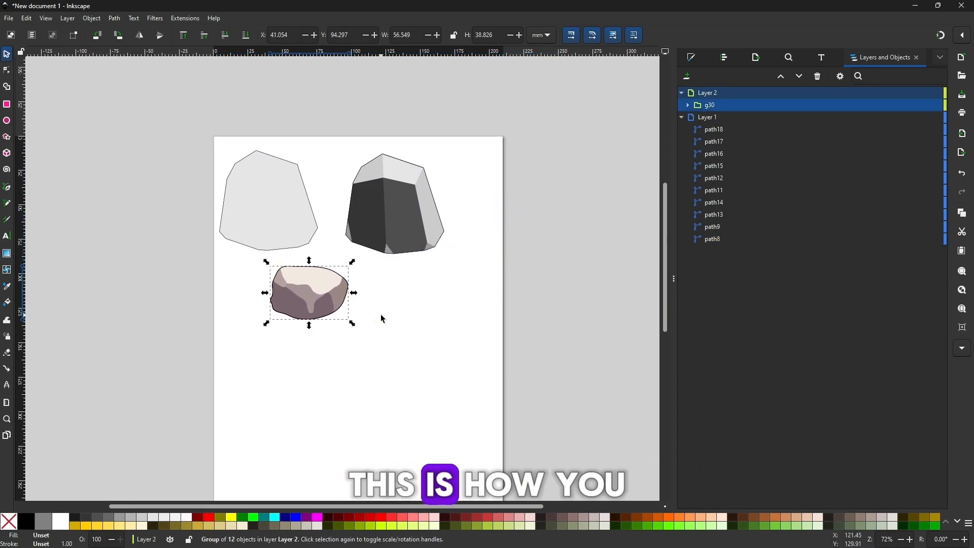
{"action": "left_click", "coordinate": [381, 315]}
{"action": "left_click_drag", "start_coordinate": [242, 260], "coordinate": [385, 331]}
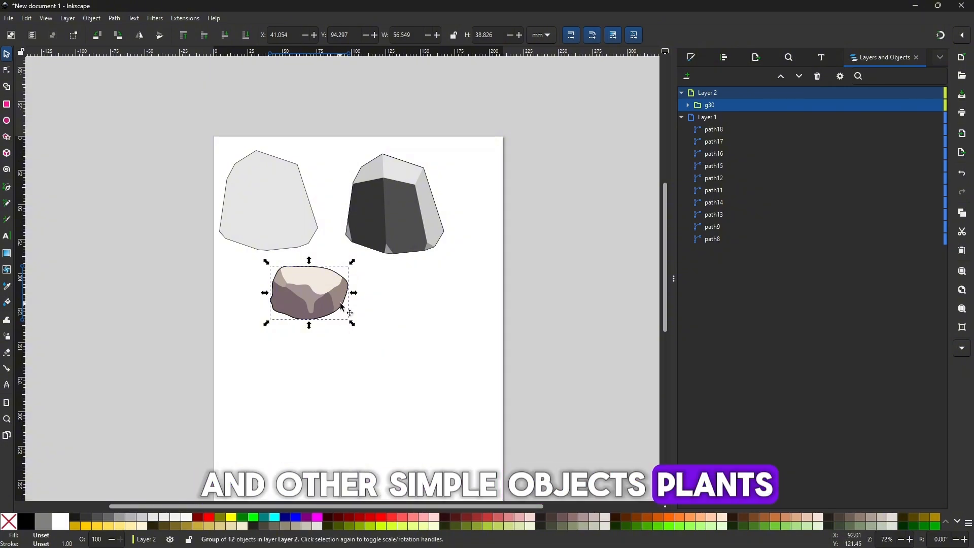
{"action": "scroll", "coordinate": [367, 321], "scroll_direction": "down", "scroll_amount": 1, "text": "ctrl"}
{"action": "scroll", "coordinate": [394, 337], "scroll_direction": "up", "scroll_amount": 3, "text": "ctrl"}
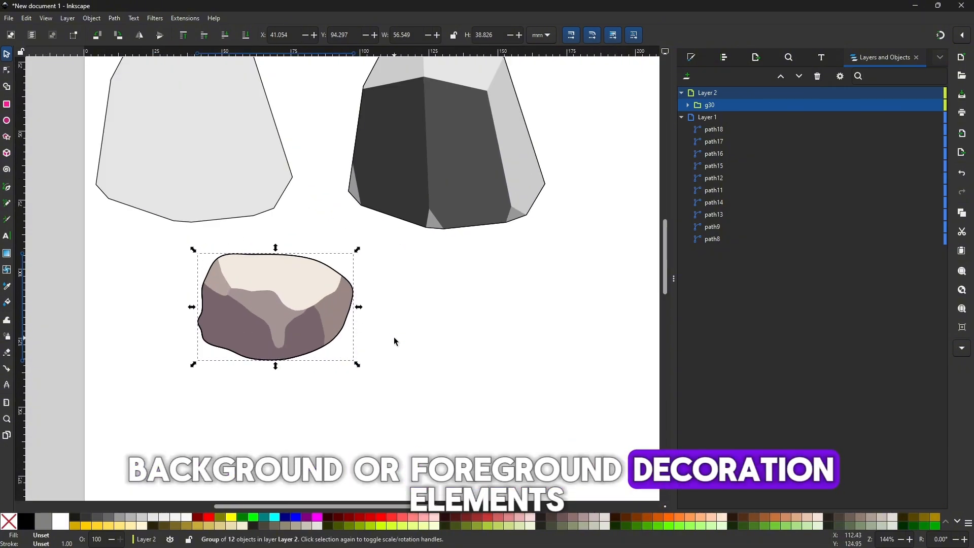
{"action": "left_click", "coordinate": [416, 325]}
{"action": "scroll", "coordinate": [292, 310], "scroll_direction": "down", "scroll_amount": 1, "text": "ctrl"}
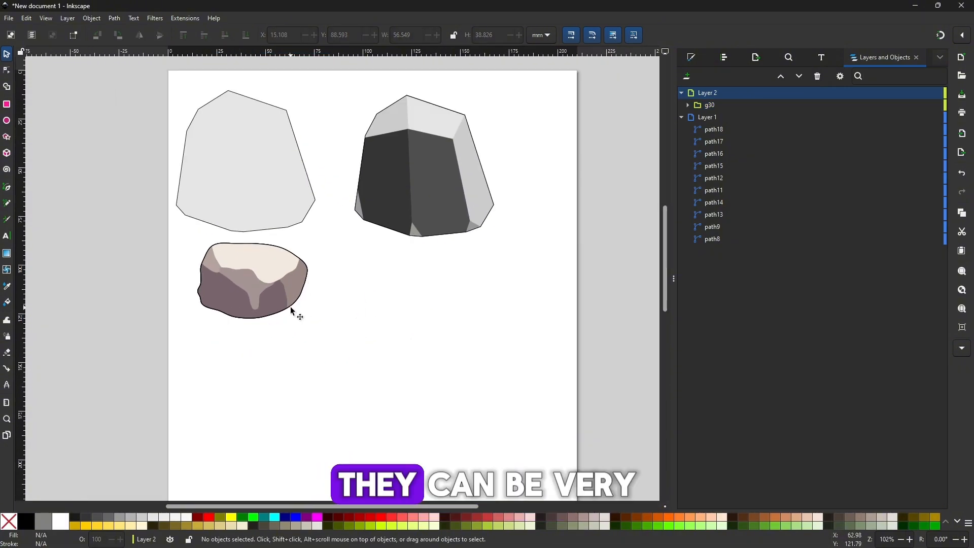